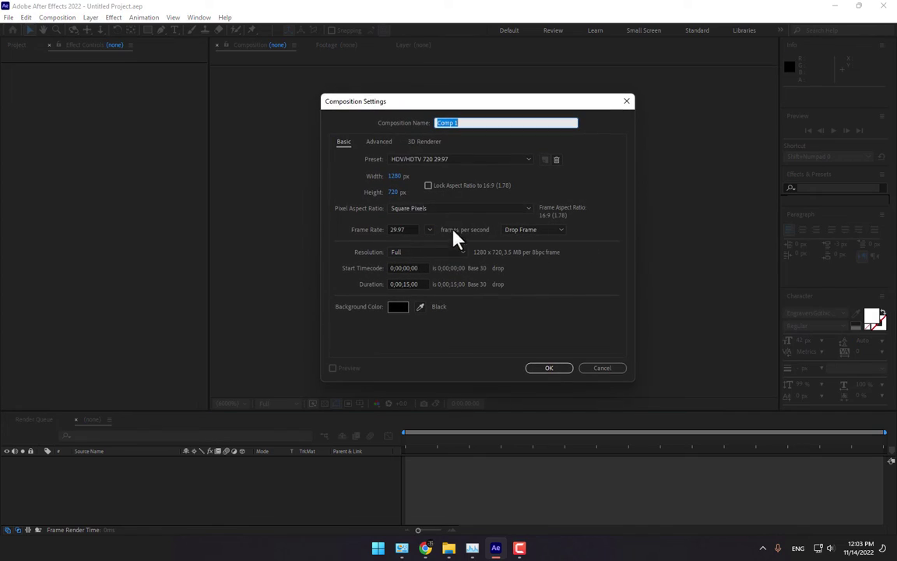
- Create a 10-second composition named Galaxy
type("Ga")
type("laxy")
left_click(408, 284)
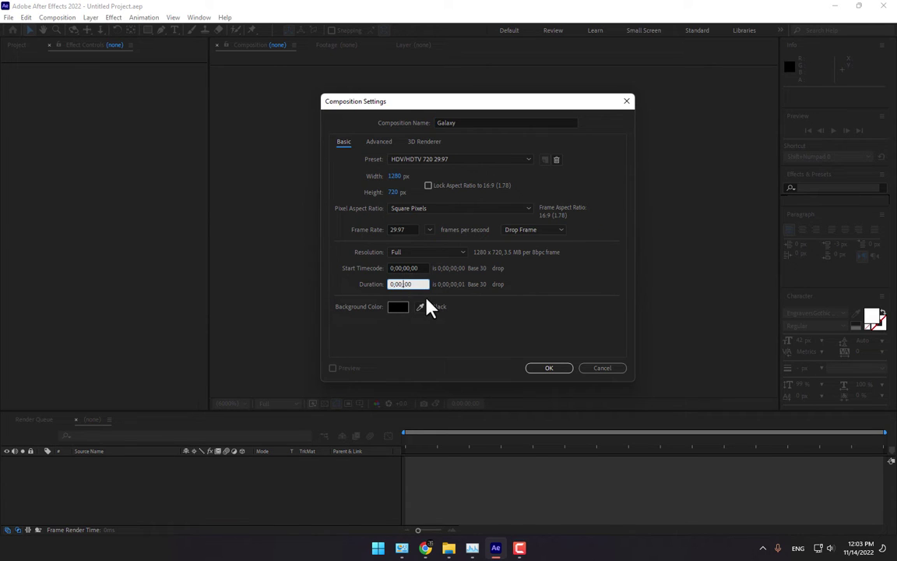
type("10;")
key("Return")
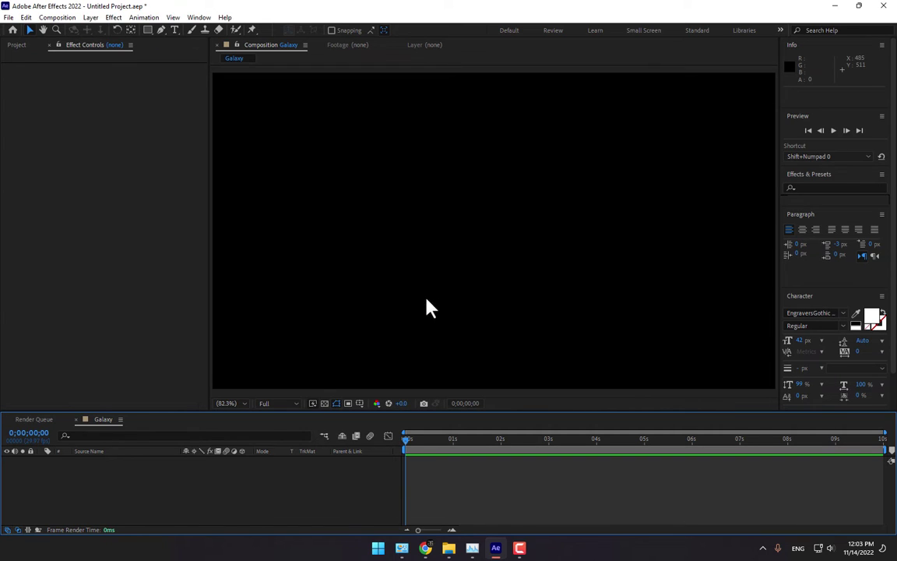
- Show the title/action safe guides, keeping the magnification and Full resolution
left_click(228, 403)
left_click(221, 215)
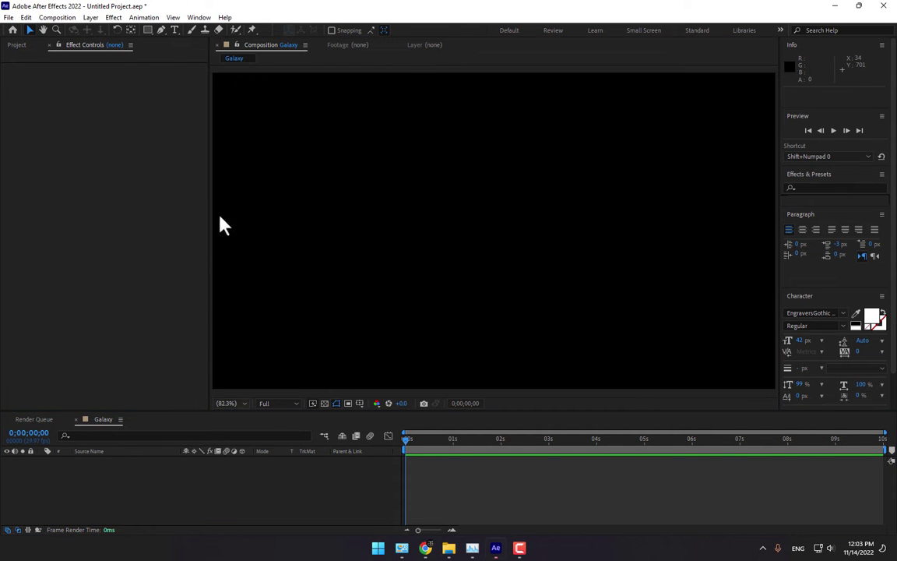
left_click(289, 404)
left_click(272, 429)
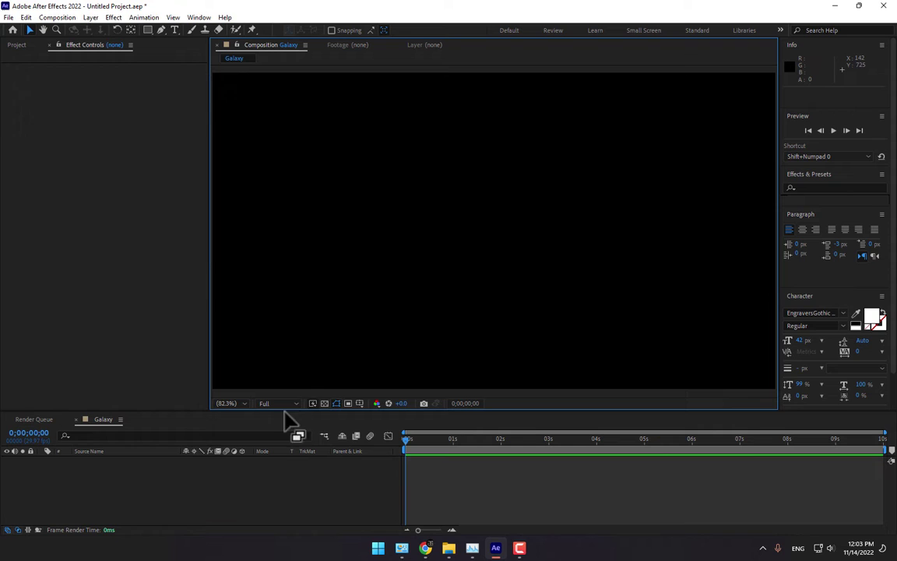
left_click(359, 403)
left_click(380, 415)
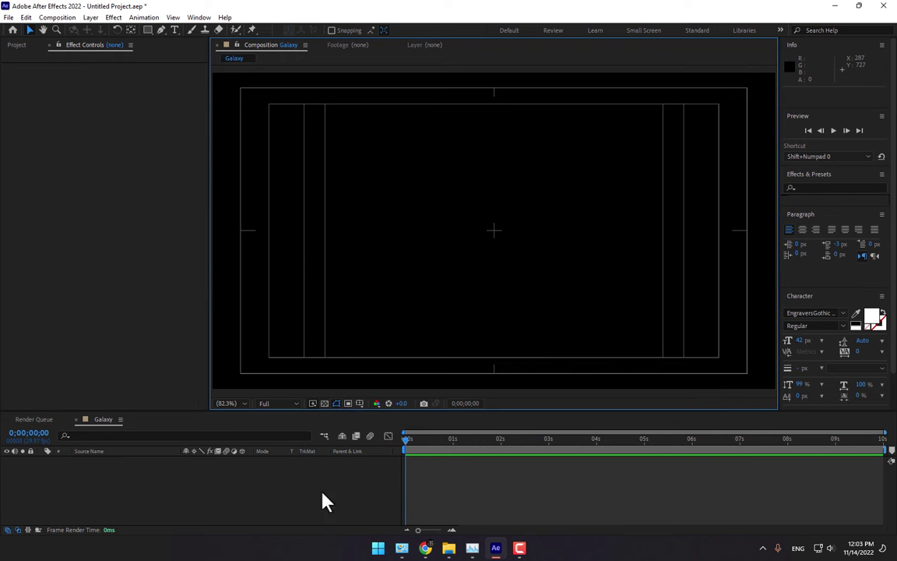
- Add a light layer named Emitter and dismiss the 2D layers warning
right_click(209, 499)
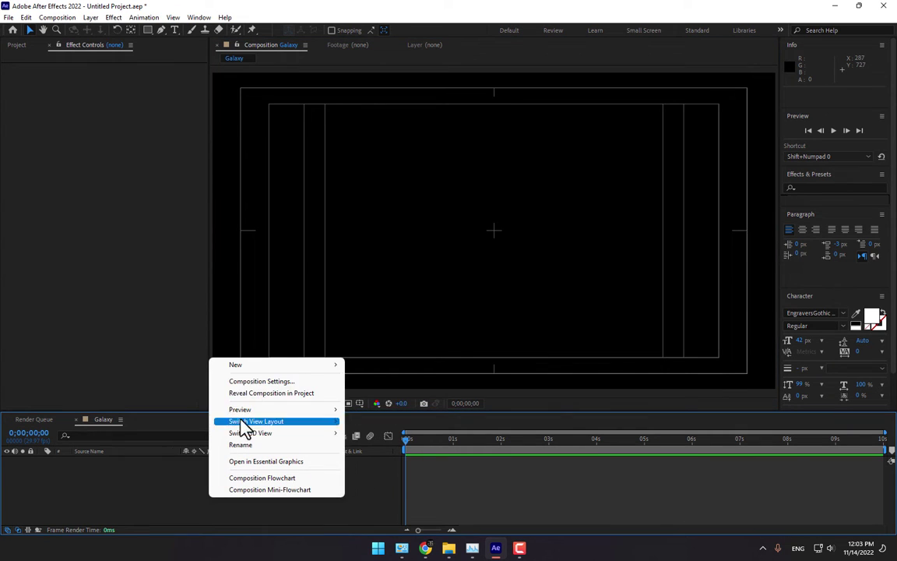
left_click(381, 404)
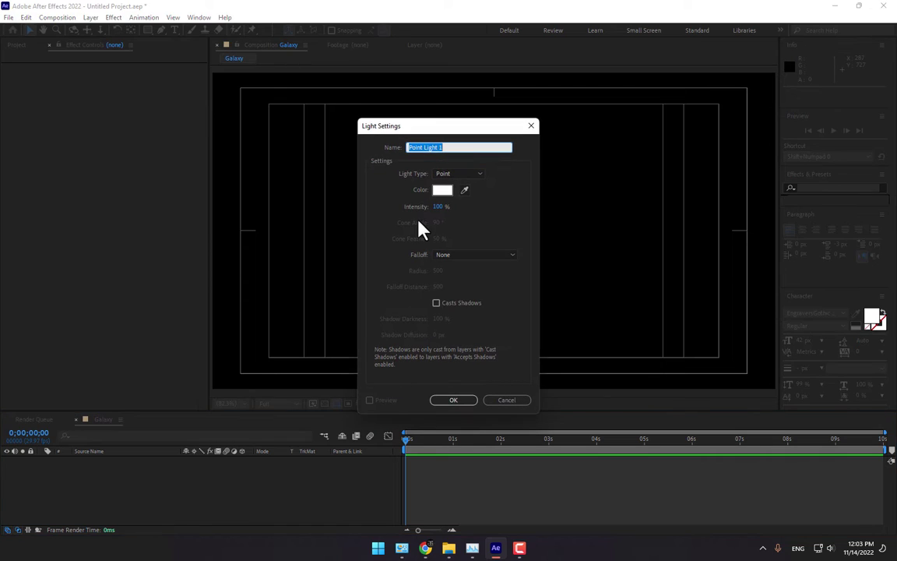
type("Emitter")
left_click(454, 398)
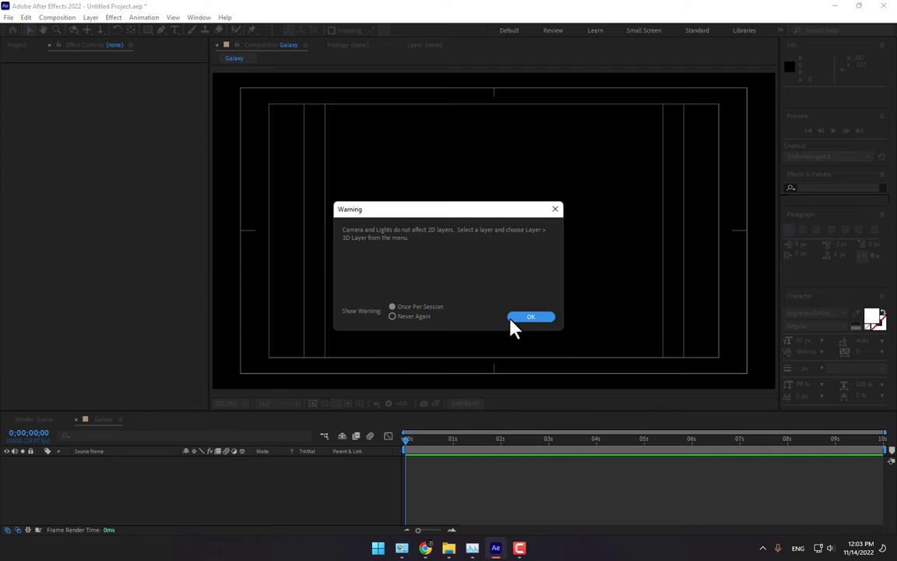
left_click(511, 317)
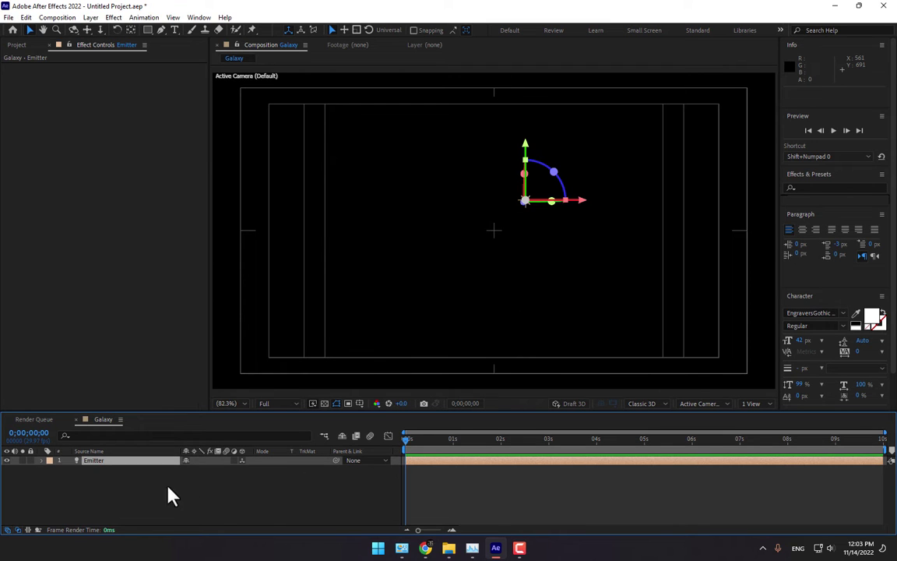
- Recheck the Emitter light's settings, keeping its type as Point
left_click(91, 461)
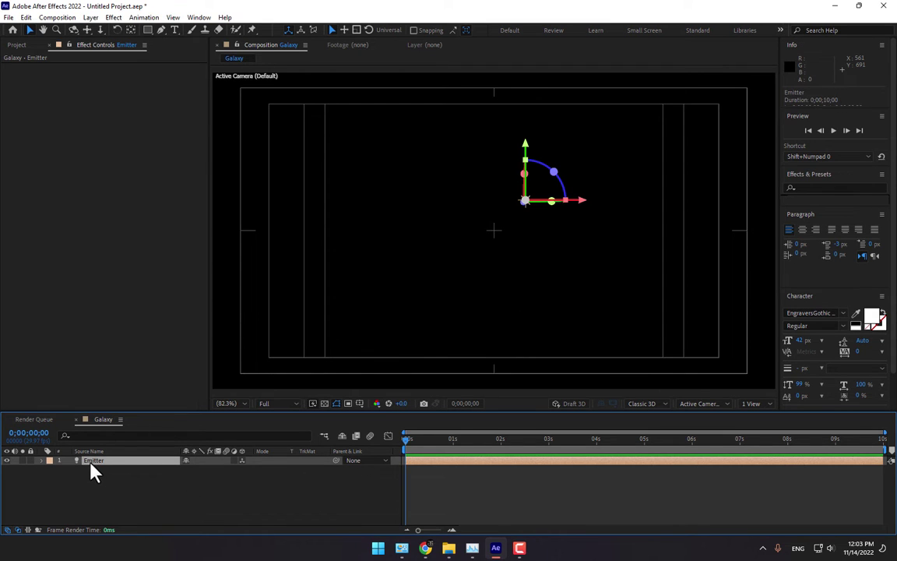
left_click(90, 18)
left_click(109, 40)
left_click(458, 174)
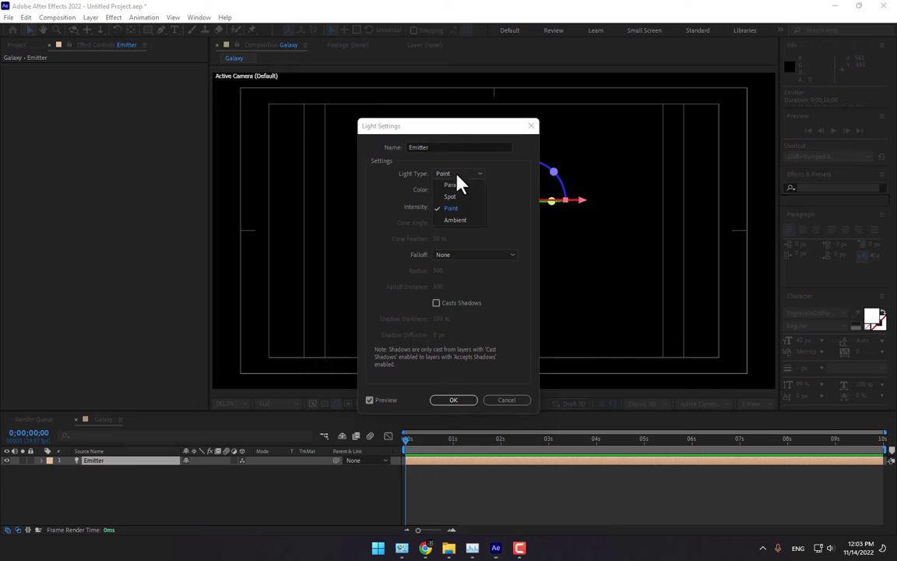
left_click(460, 208)
left_click(455, 401)
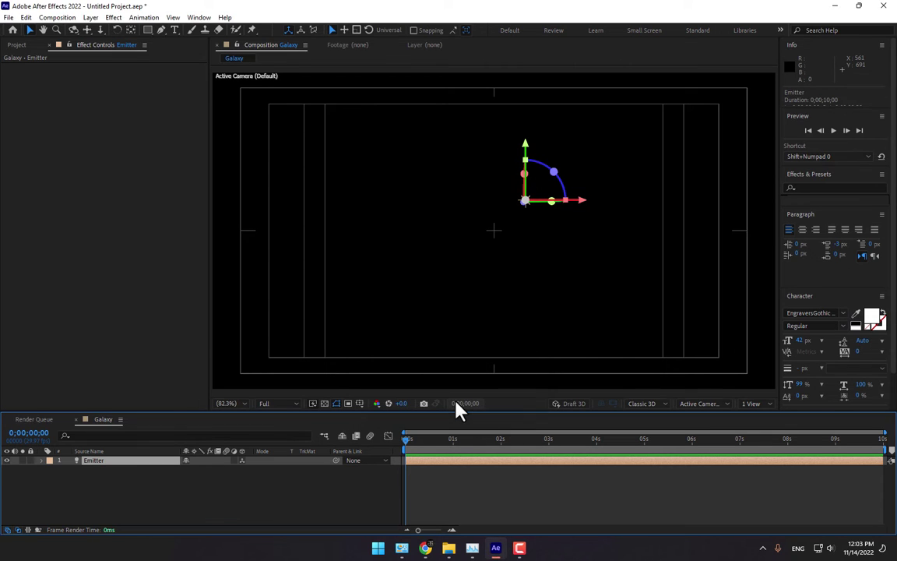
left_click(456, 482)
- Duplicate the Emitter light and add a Null 1 null object
left_click(140, 462)
key("ctrl+d")
right_click(196, 500)
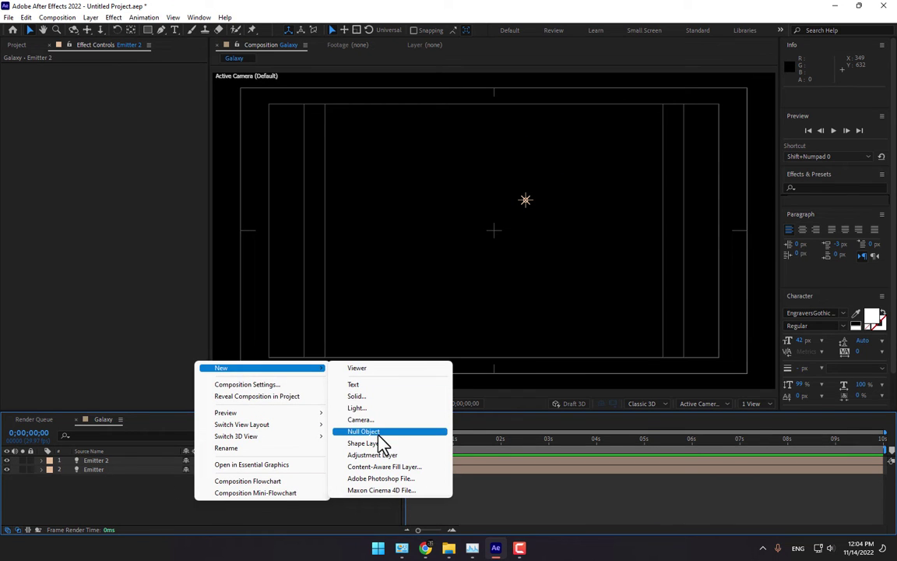
left_click(380, 431)
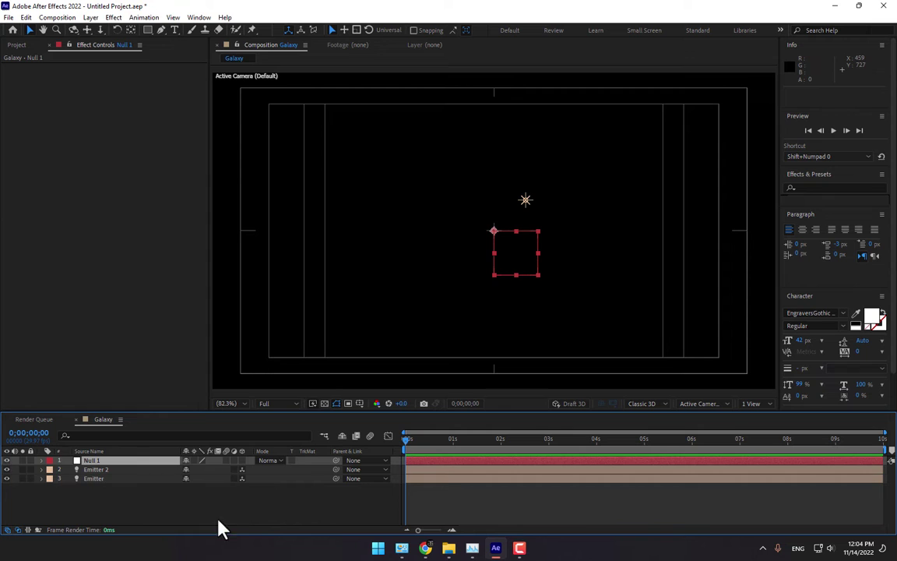
- Move Emitter below Emitter 2, then parent both lights to Null 1
left_click(93, 470)
left_click(580, 249)
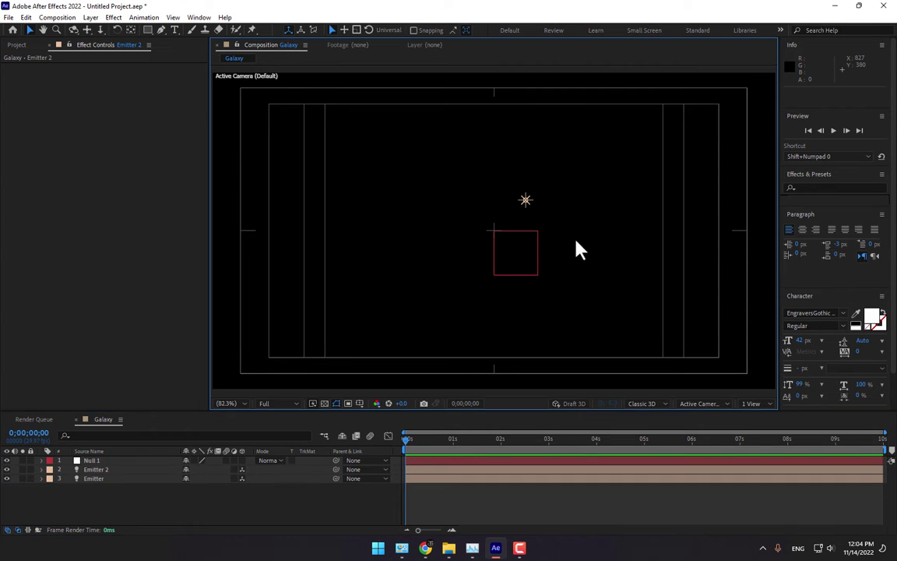
left_click(527, 206)
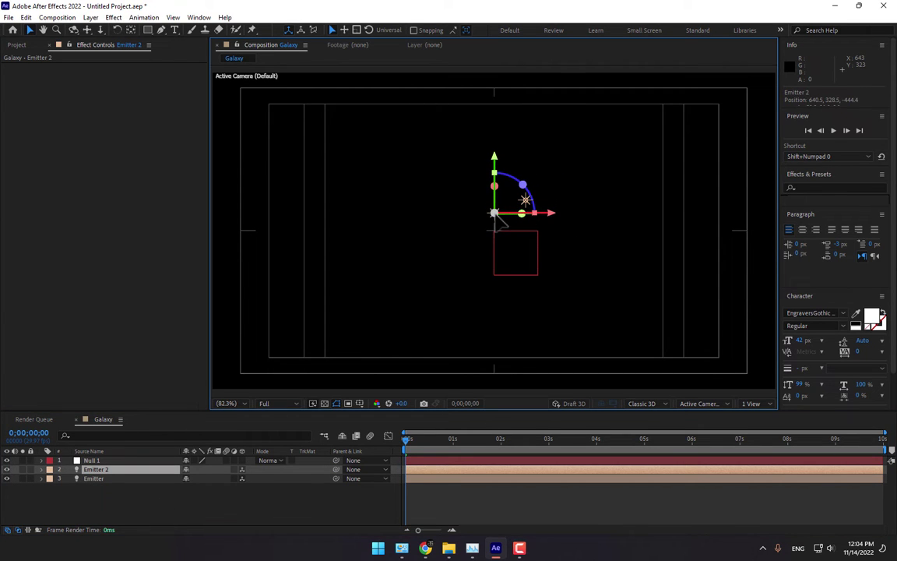
left_click(571, 246)
left_click(525, 201)
mouse_move(529, 248)
left_mouse_down()
mouse_move(500, 266)
mouse_move(494, 256)
left_mouse_up()
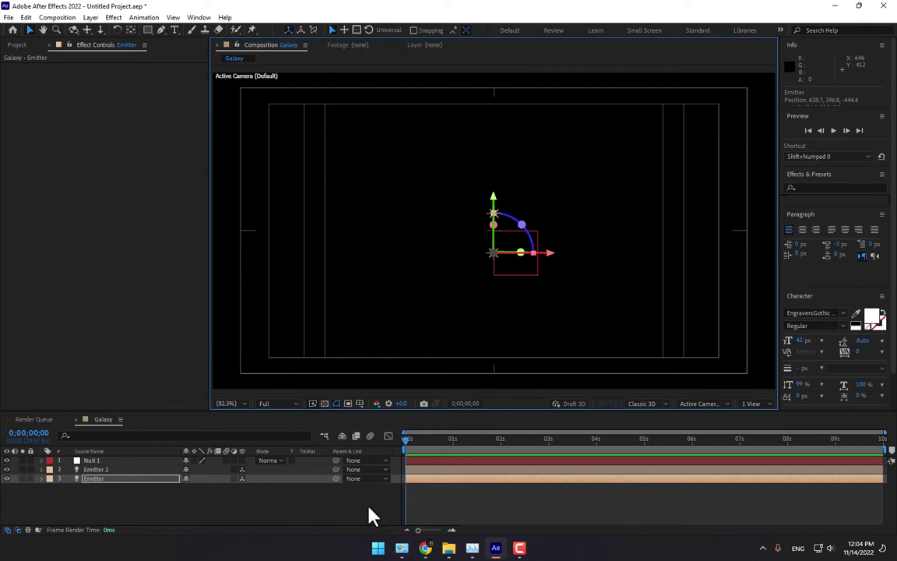
left_click_drag(125, 506, 89, 470)
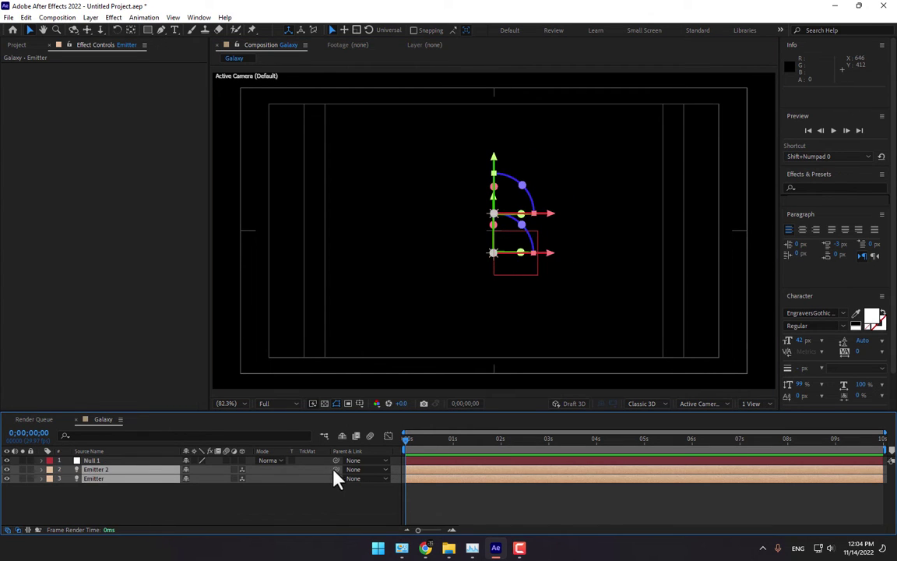
left_click_drag(335, 468, 94, 461)
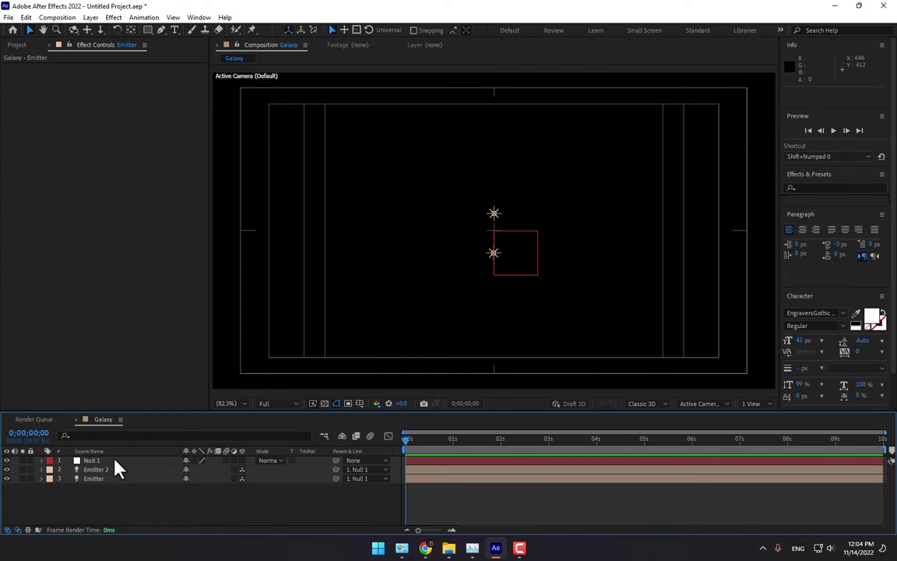
- Set Null 1's rotation to 0 at the start of the composition
left_click(109, 461)
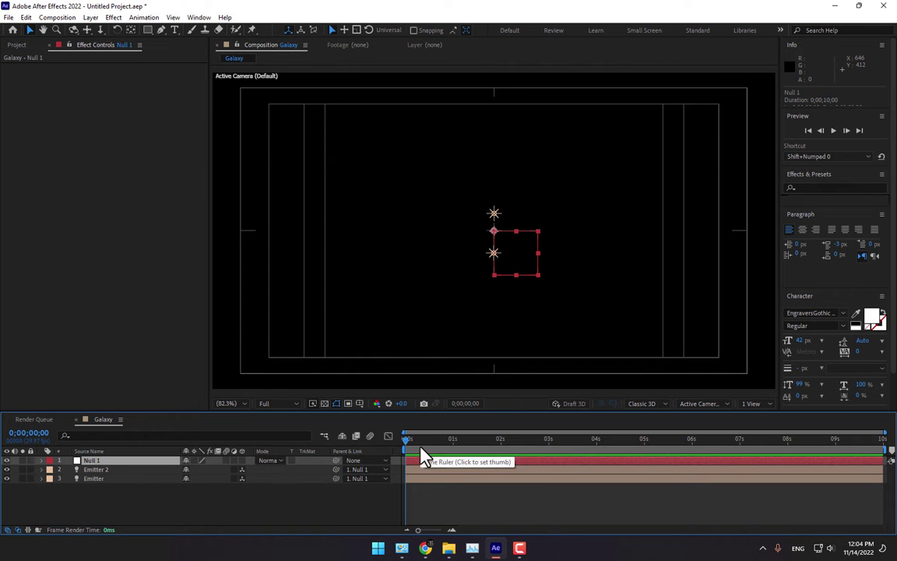
key("r")
mouse_move(196, 470)
left_mouse_down()
mouse_move(222, 464)
mouse_move(209, 476)
left_mouse_up()
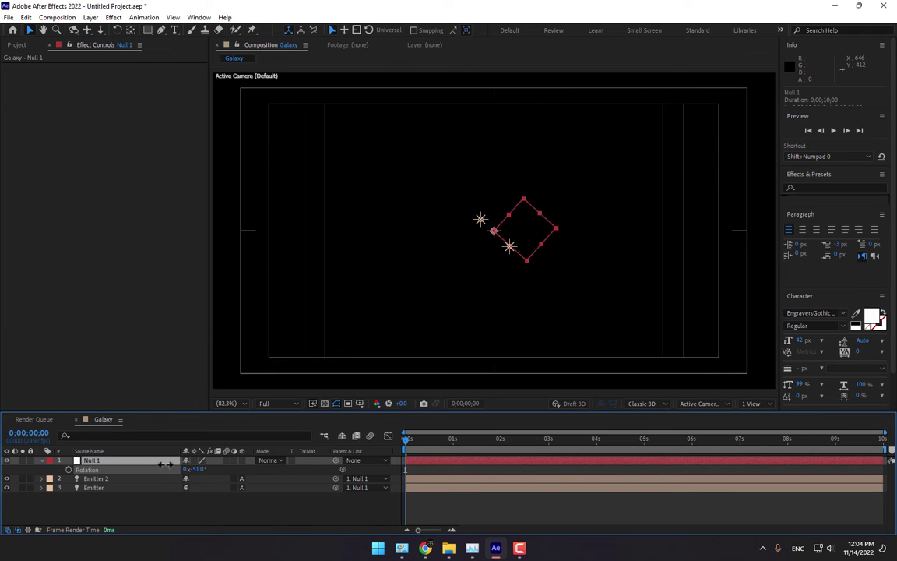
left_click(200, 470)
type("0")
key("Return")
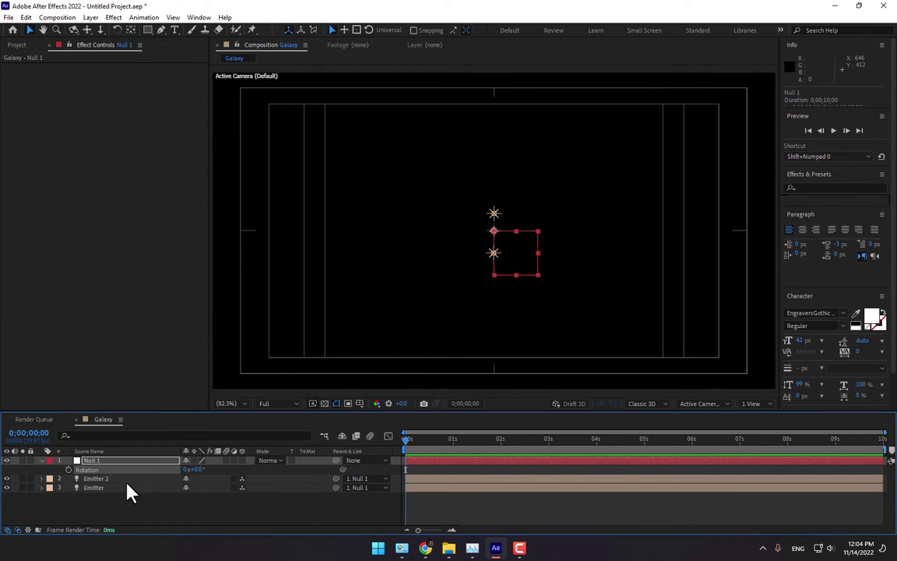
- Set Null 1 to 5 full rotations at the last frame and preview the spin
key("End")
left_click(187, 470)
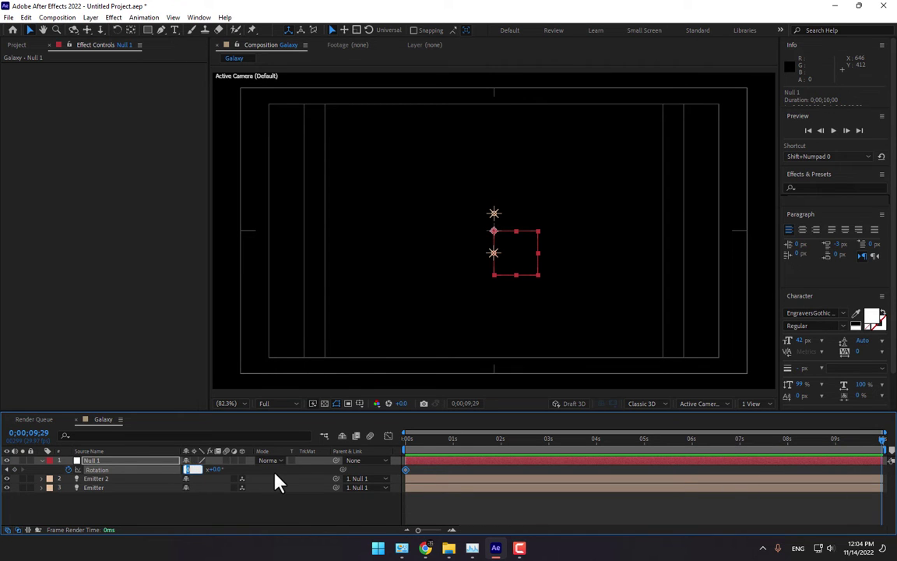
type("5")
key("Return")
left_click_drag(436, 440, 640, 474)
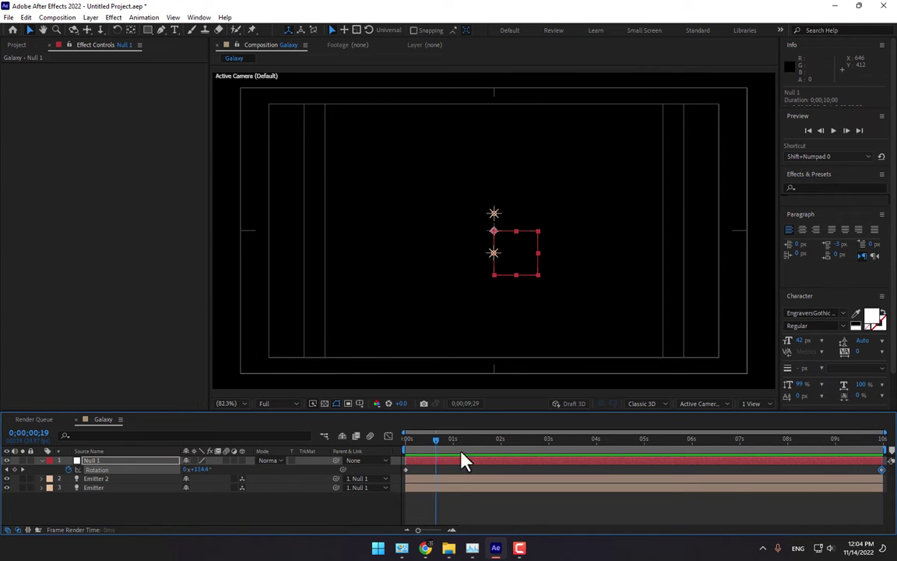
key("space")
key("space")
- Add a new solid layer named Particular
right_click(223, 512)
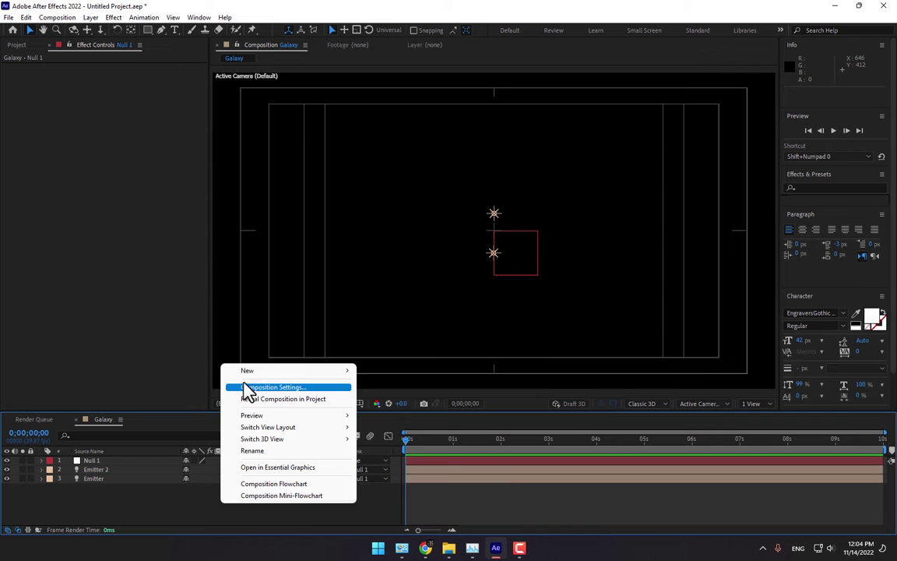
left_click(418, 401)
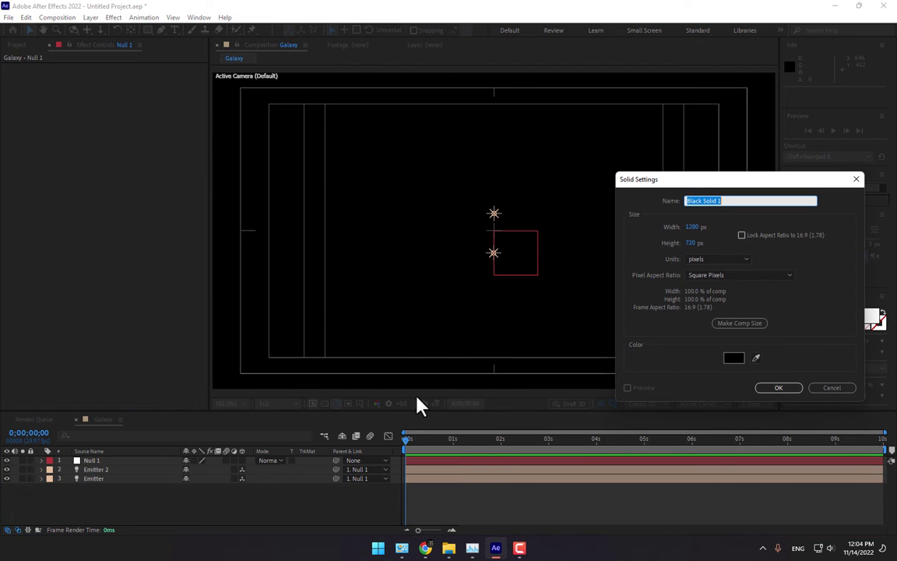
type("Particular")
key("Return")
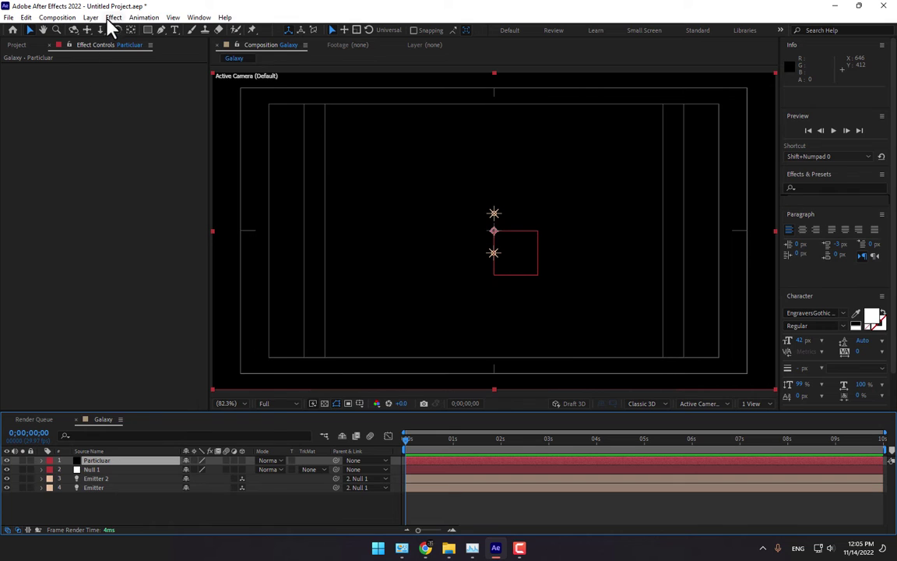
- Apply Trapcode Particular with Emitter Type Light(s), using lights named Emitter
left_click(113, 18)
mouse_move(187, 269)
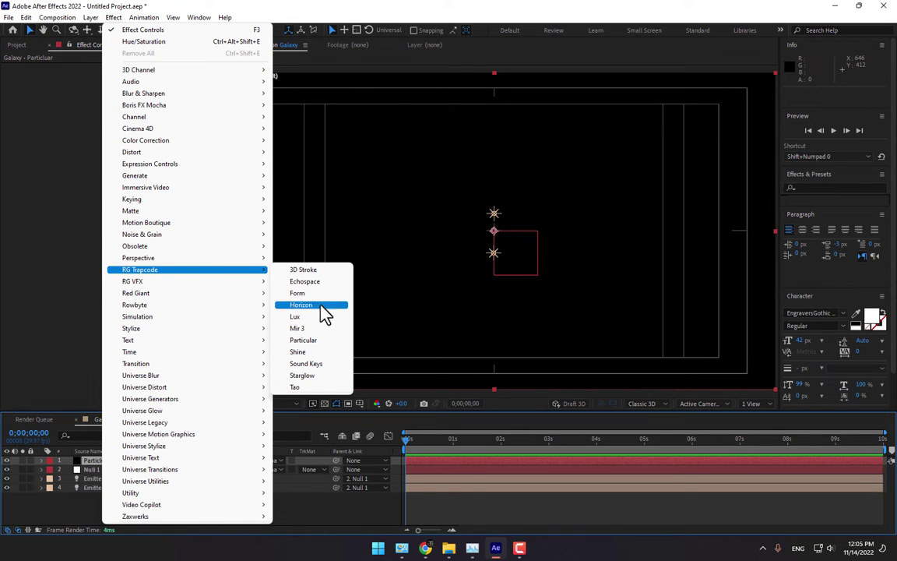
left_click(311, 341)
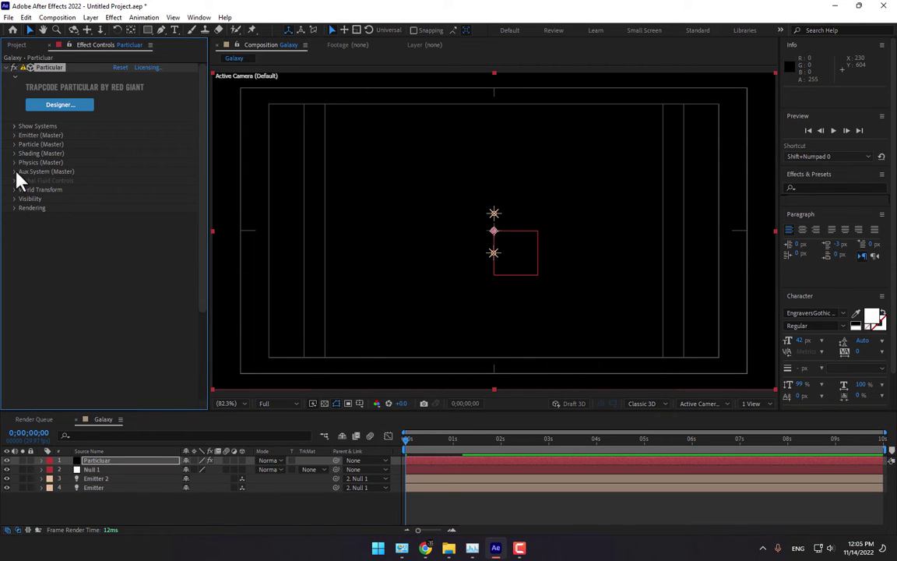
left_click(14, 136)
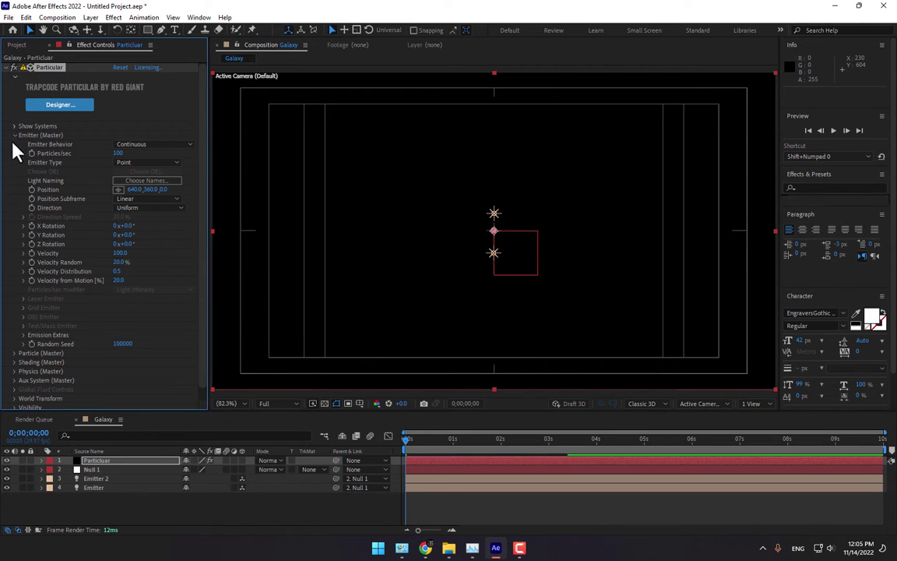
left_click(152, 162)
left_click(173, 206)
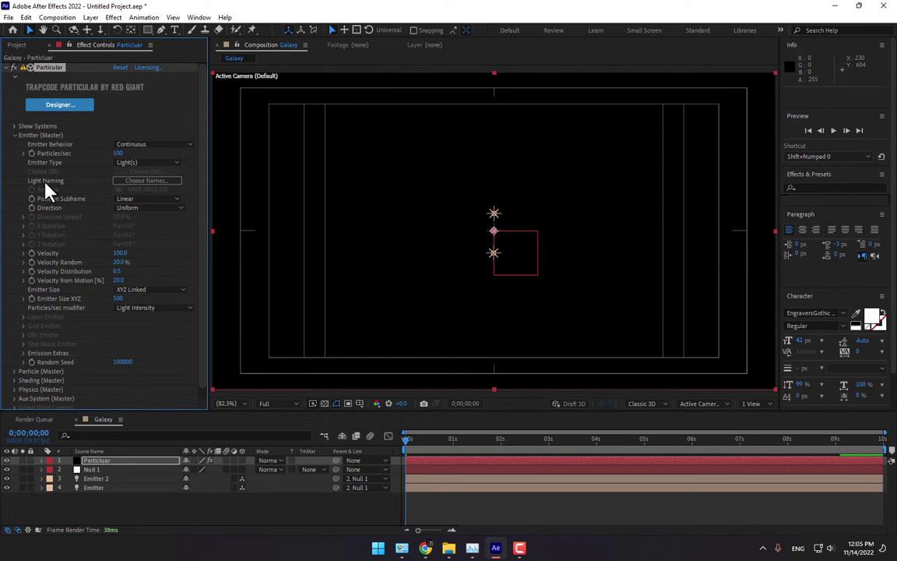
left_click(143, 180)
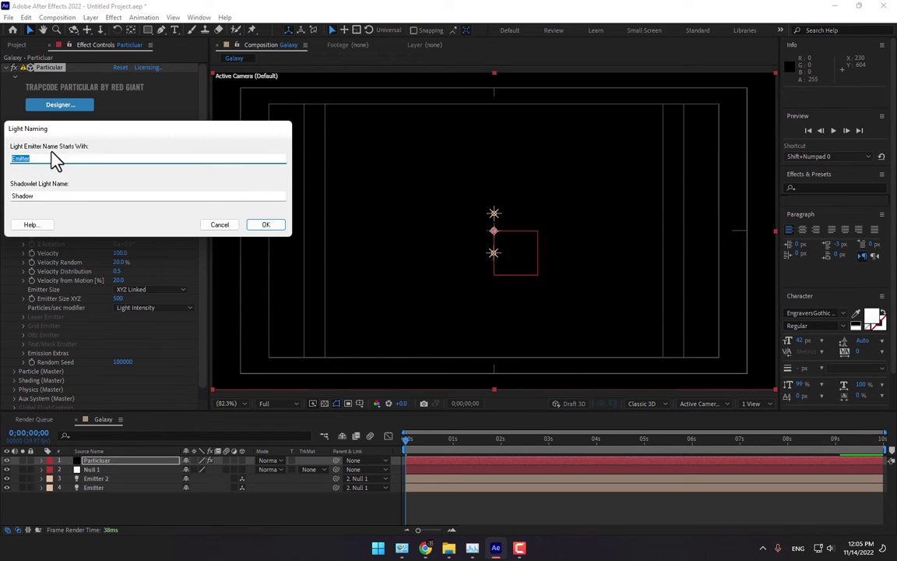
left_click(257, 225)
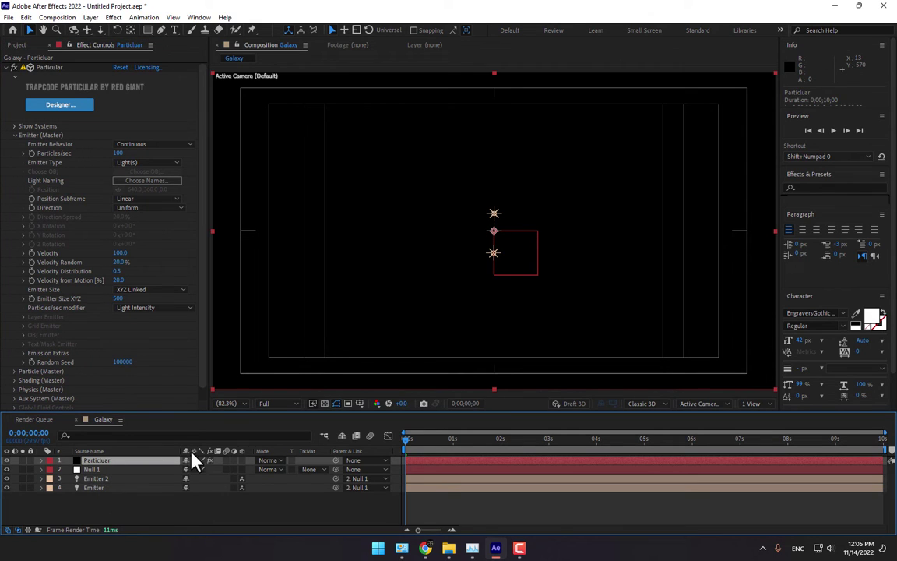
- Set Velocity, Velocity Random, Distribution and Emitter Size to 0
left_click_drag(413, 441, 502, 452)
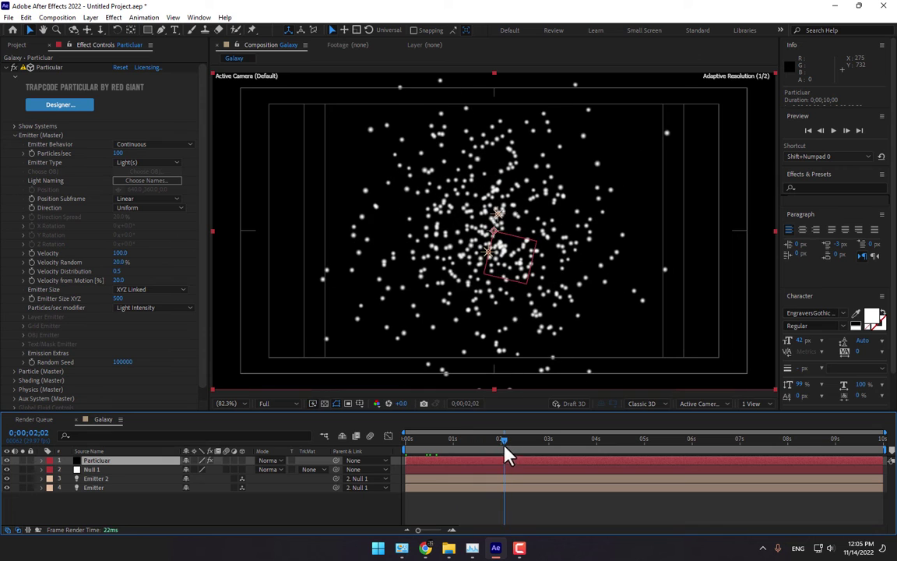
left_click(122, 254)
type("0")
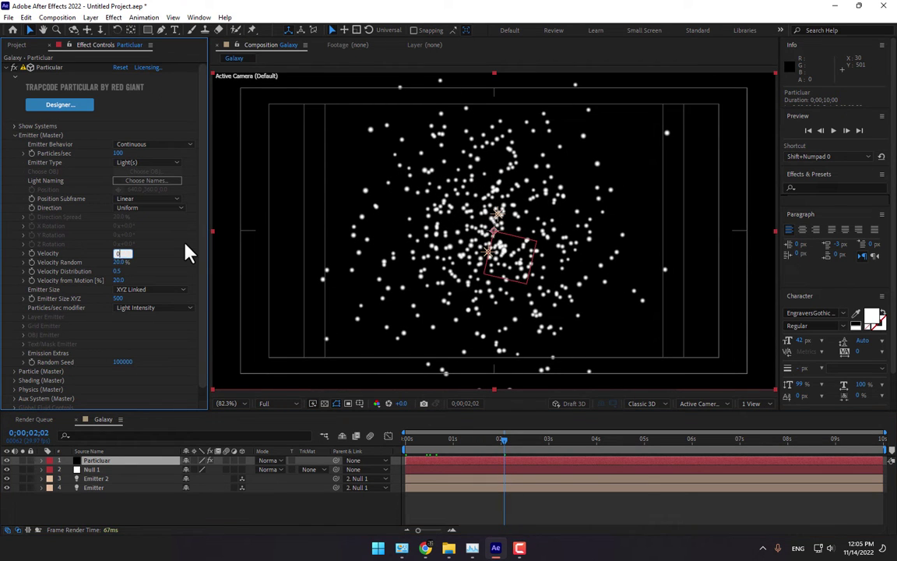
key("Tab")
type("0")
key("Tab")
key("Tab")
type("0")
key("Tab")
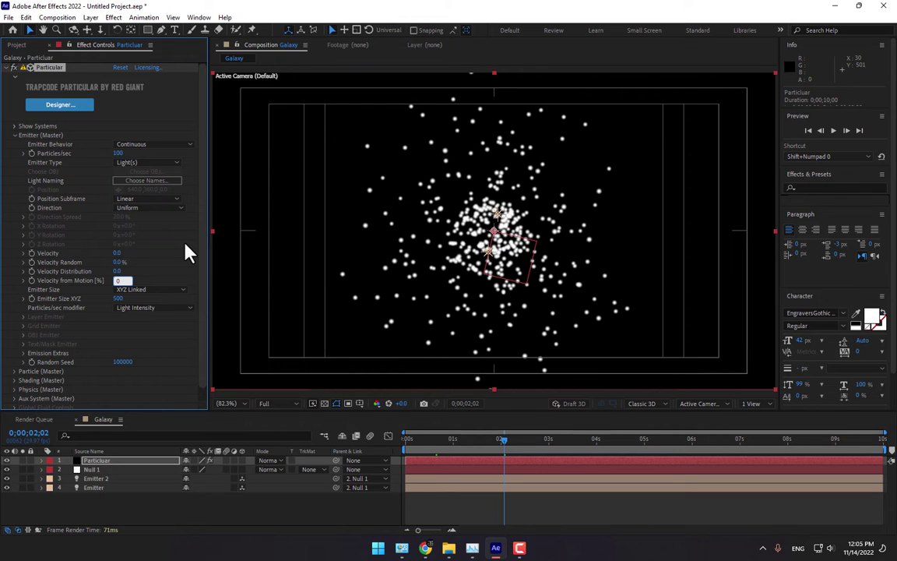
type("0")
key("Return")
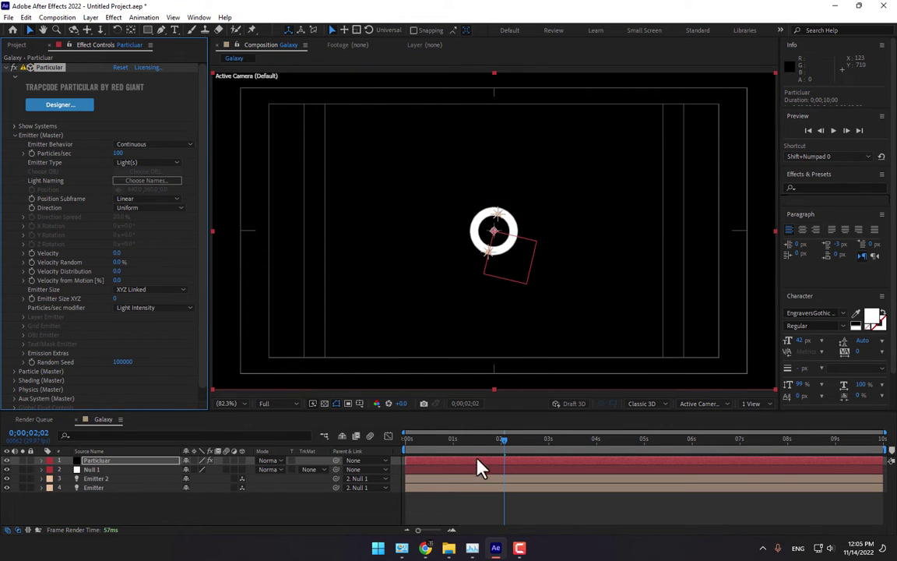
- Raise Velocity to 11 with 46.2% velocity from motion so particles spiral outward
mouse_move(503, 440)
left_mouse_down()
mouse_move(603, 455)
mouse_move(444, 450)
mouse_move(490, 451)
left_mouse_up()
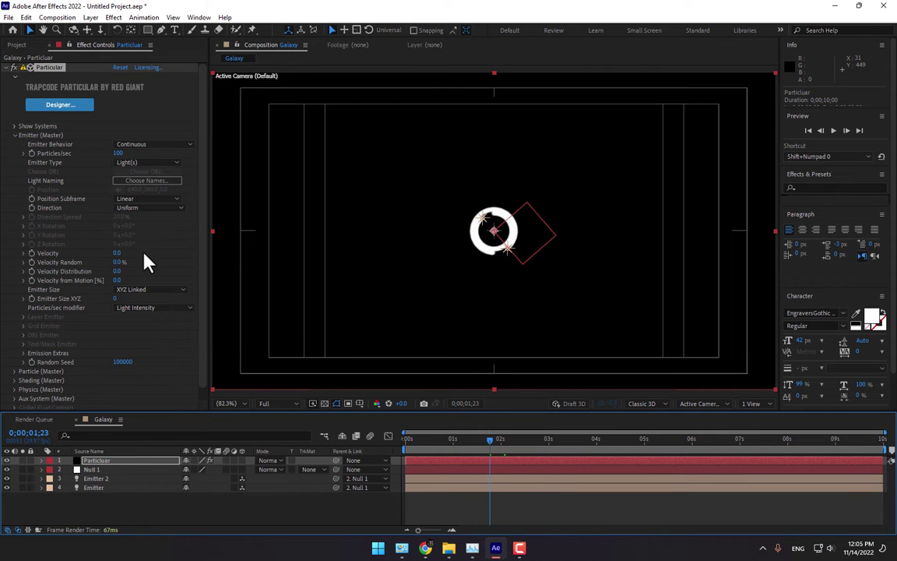
mouse_move(119, 257)
left_mouse_down()
mouse_move(131, 255)
mouse_move(151, 280)
mouse_move(371, 270)
mouse_move(358, 272)
left_mouse_up()
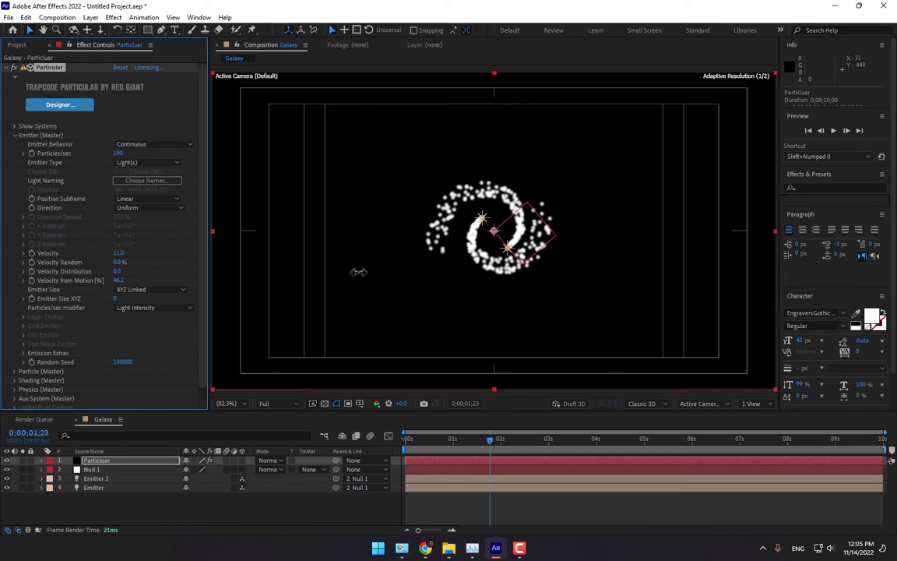
left_click_drag(473, 445, 590, 448)
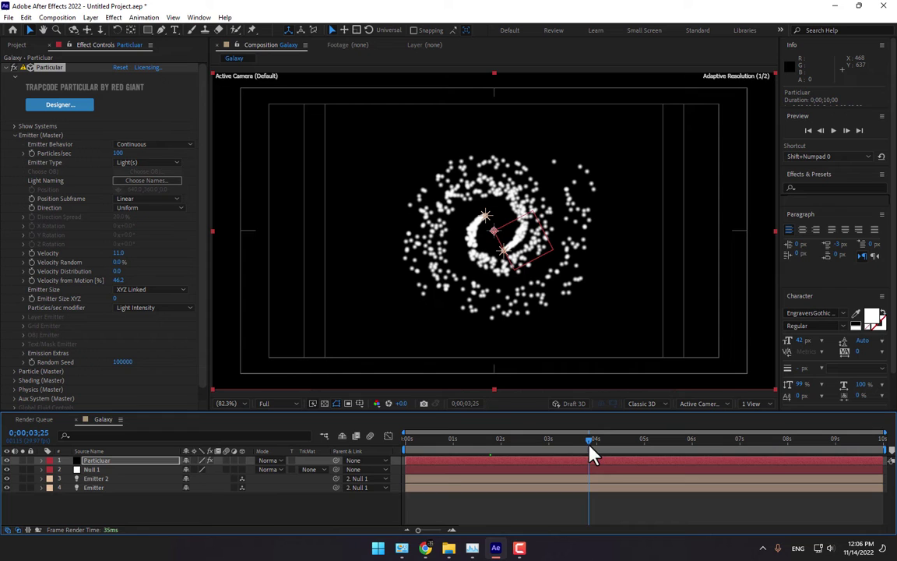
- Make particles Glow Sphere (No DOF) with Sphere Feather 100, Size 1.7, Size Random 75
scroll(201, 312, "down", 1)
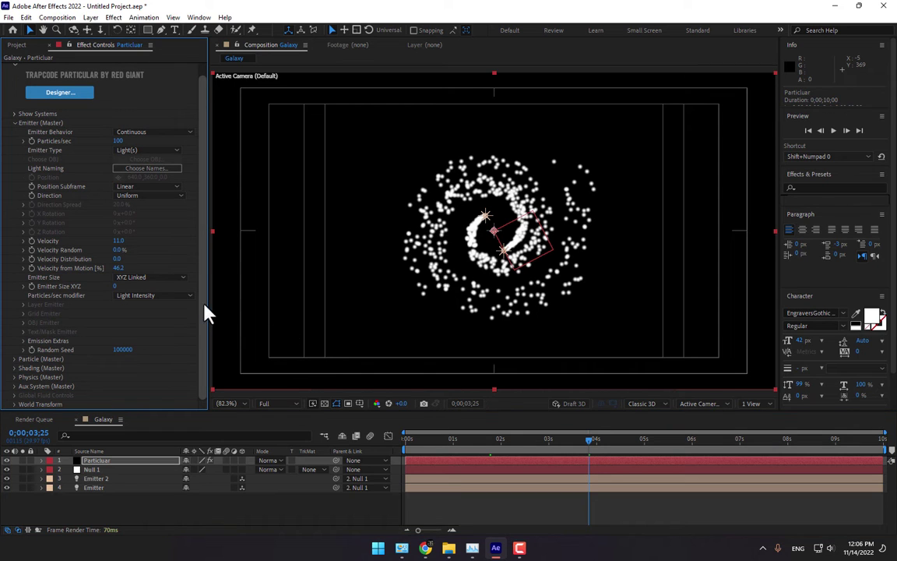
left_click(15, 359)
scroll(21, 319, "down", 5)
left_click(137, 225)
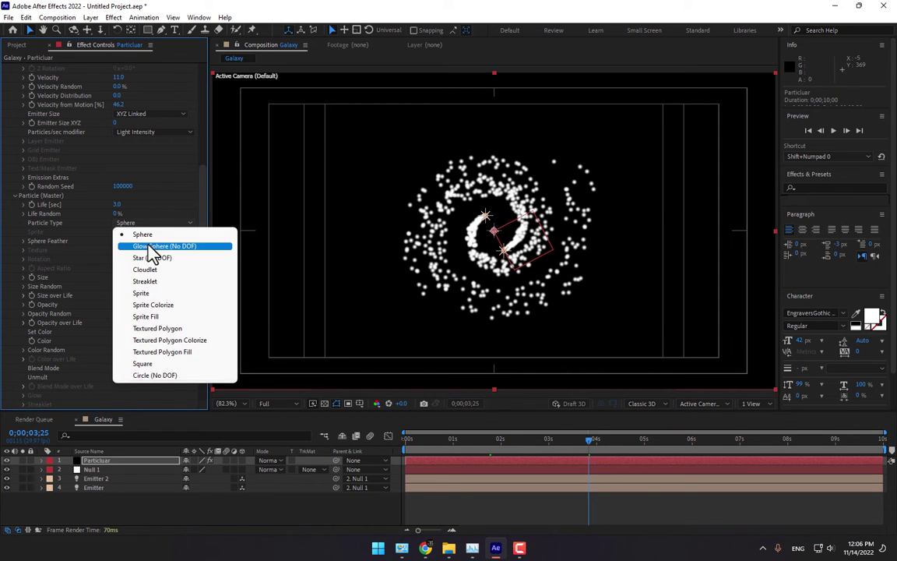
left_click(149, 246)
left_click_drag(185, 241, 148, 266)
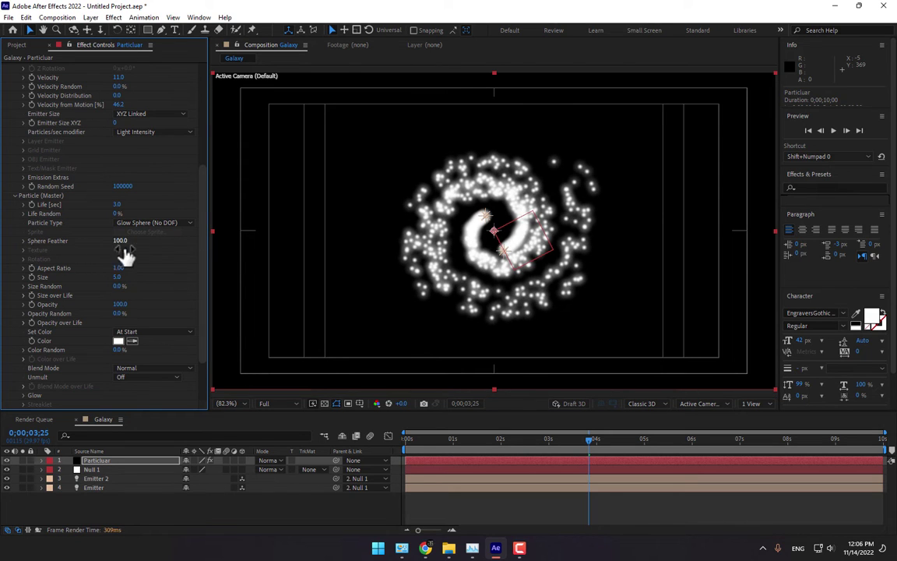
left_click(117, 277)
type("1.7")
key("Return")
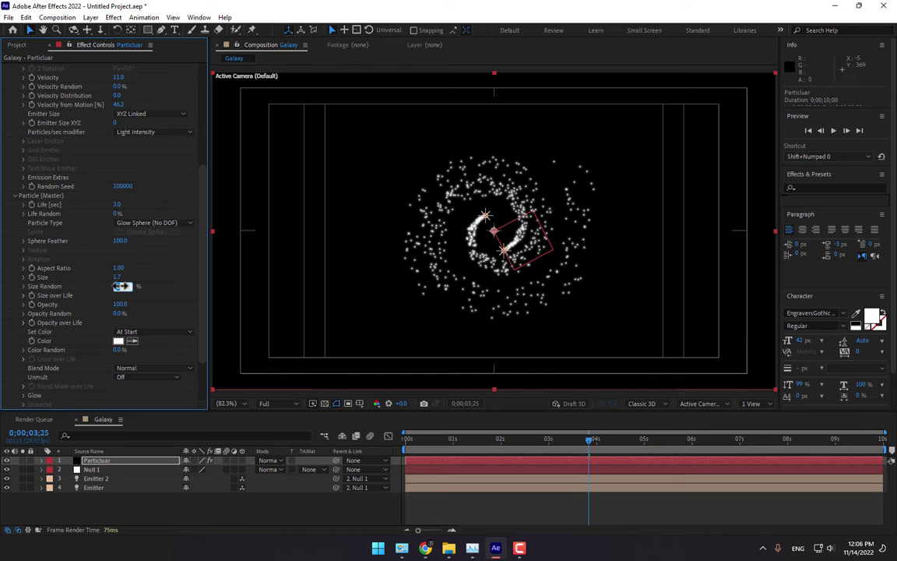
left_click_drag(121, 286, 122, 290)
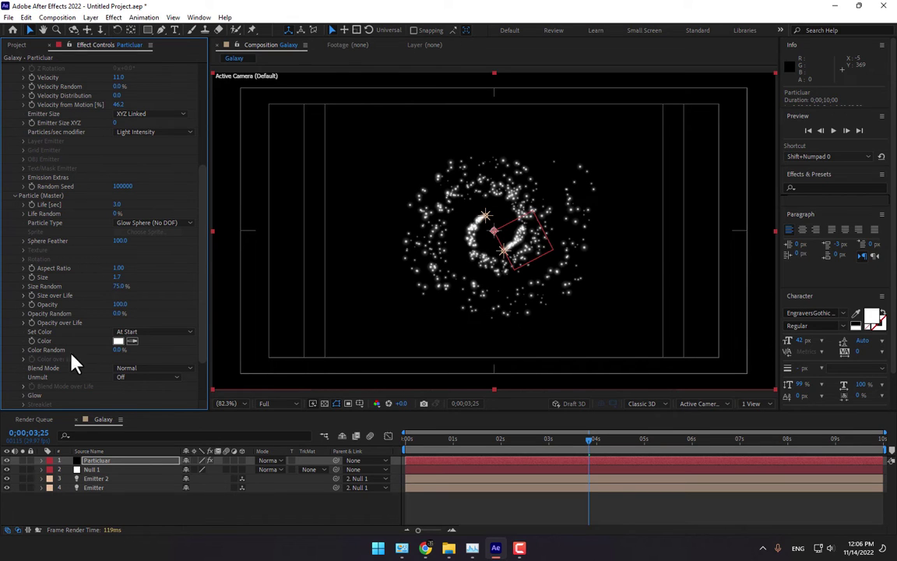
- Colour particles randomly from a gradient fading white to cyan
scroll(171, 354, "down", 1)
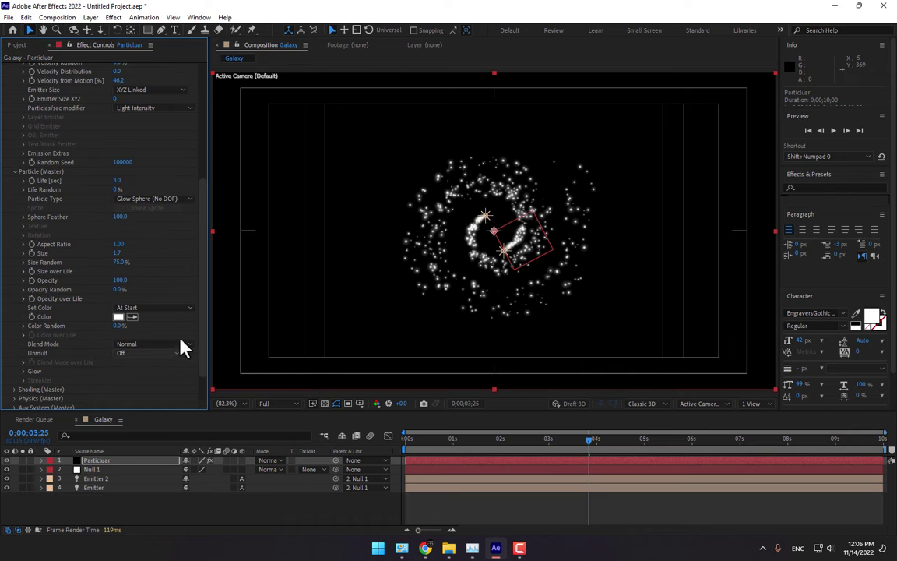
left_click(162, 309)
left_click(170, 342)
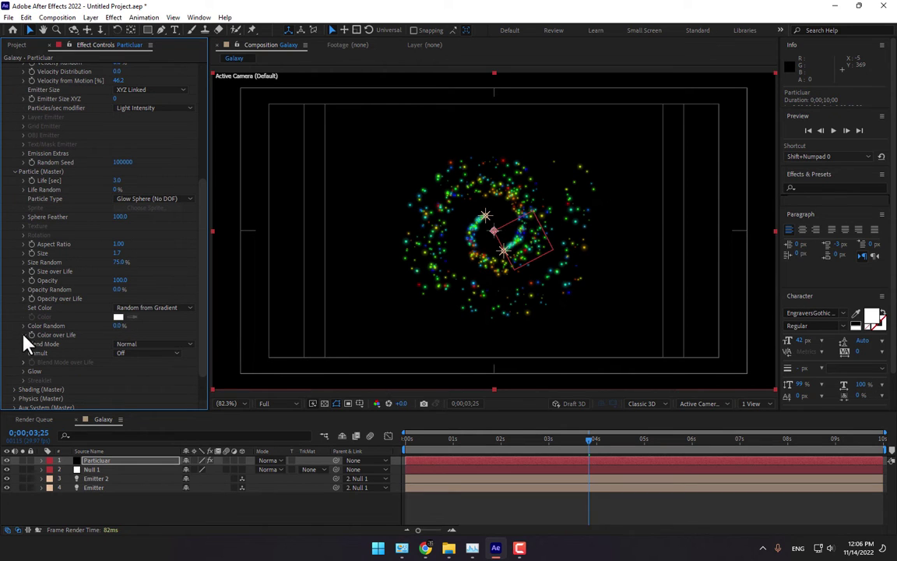
left_click(25, 335)
left_click(174, 336)
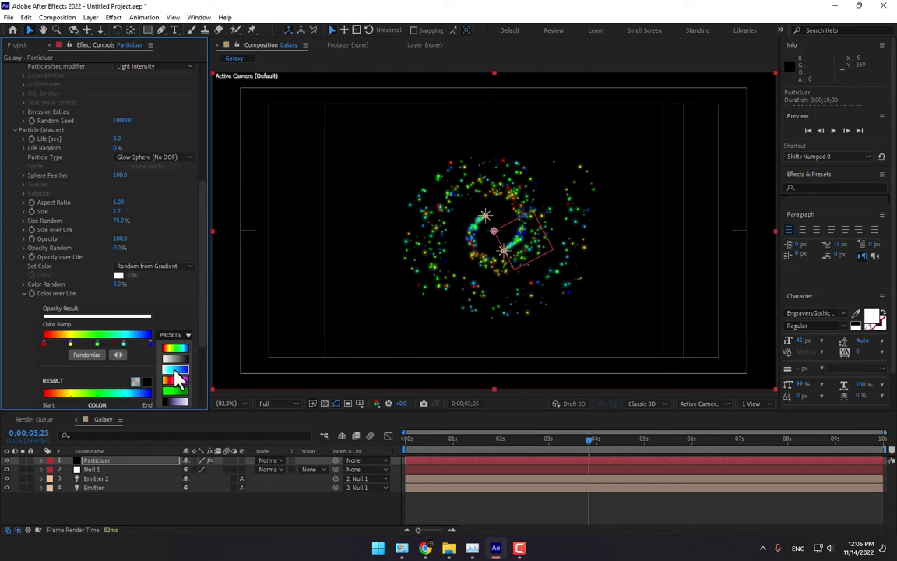
left_click(176, 371)
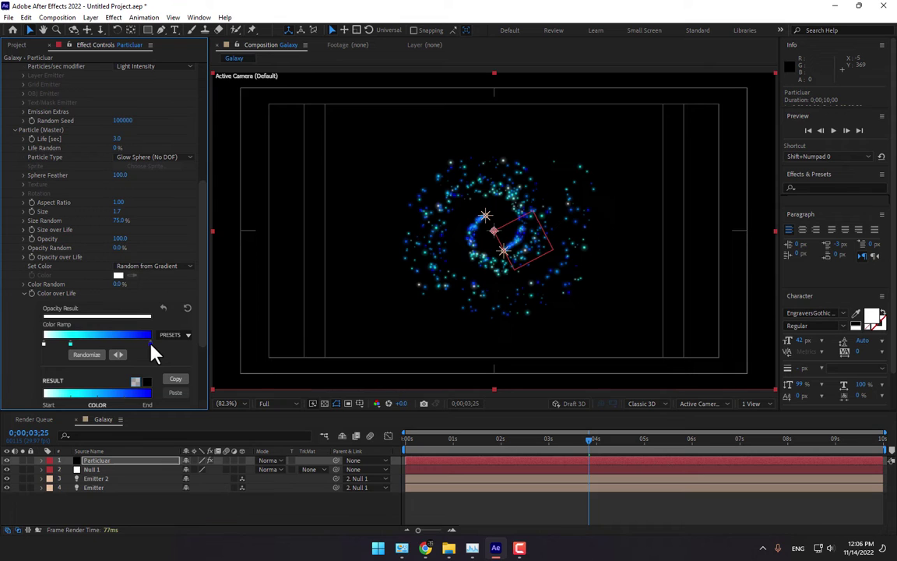
left_click_drag(151, 344, 154, 375)
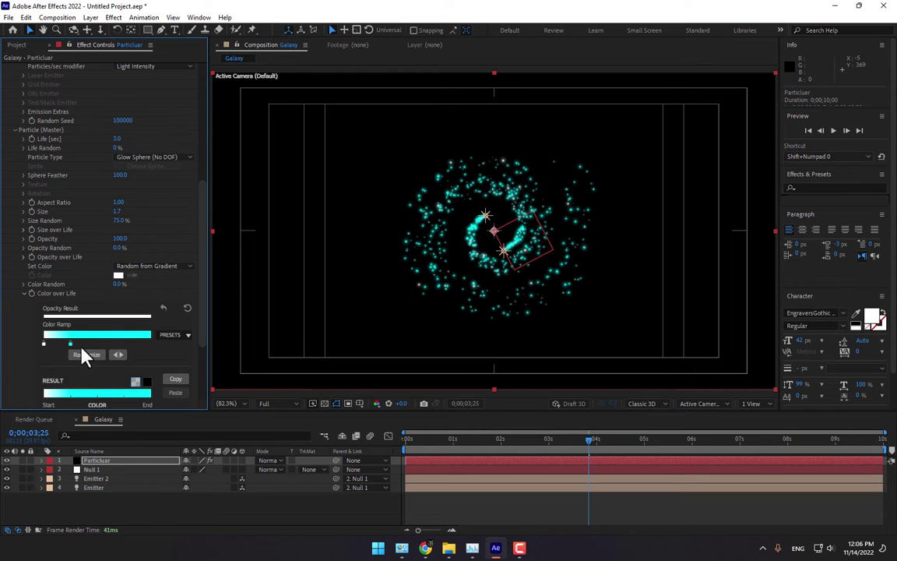
left_click_drag(71, 344, 149, 344)
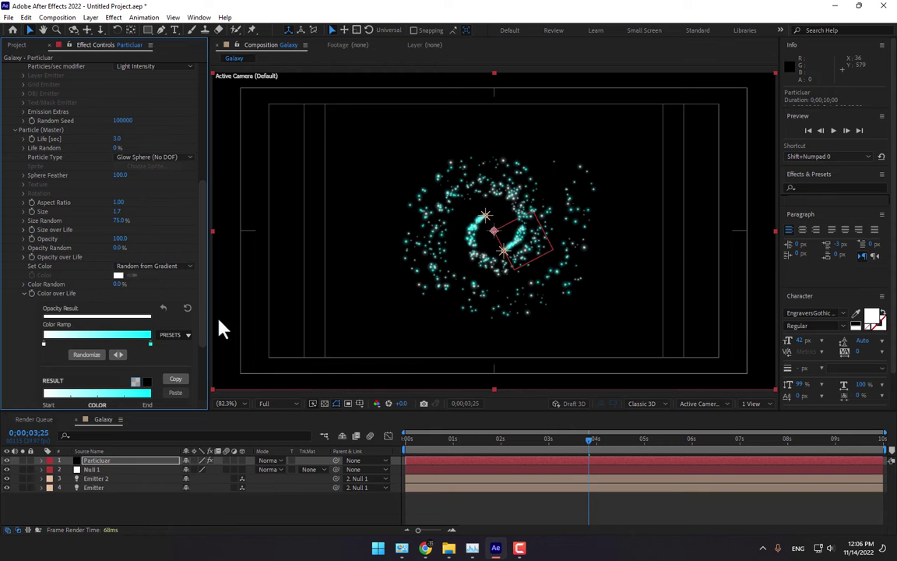
- Raise the emitter's Particles/sec to 175
left_click_drag(200, 309, 215, 242)
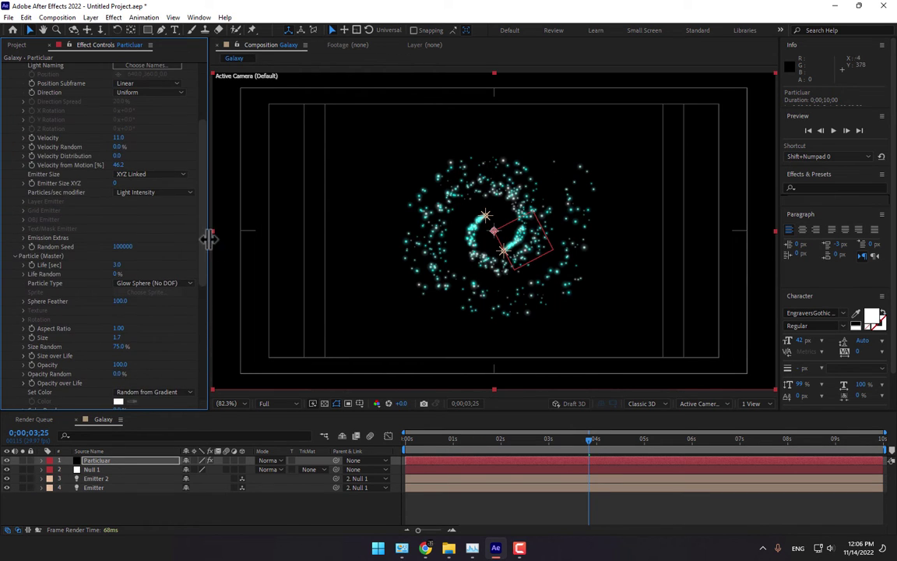
scroll(200, 200, "up", 3)
scroll(110, 120, "up", 2)
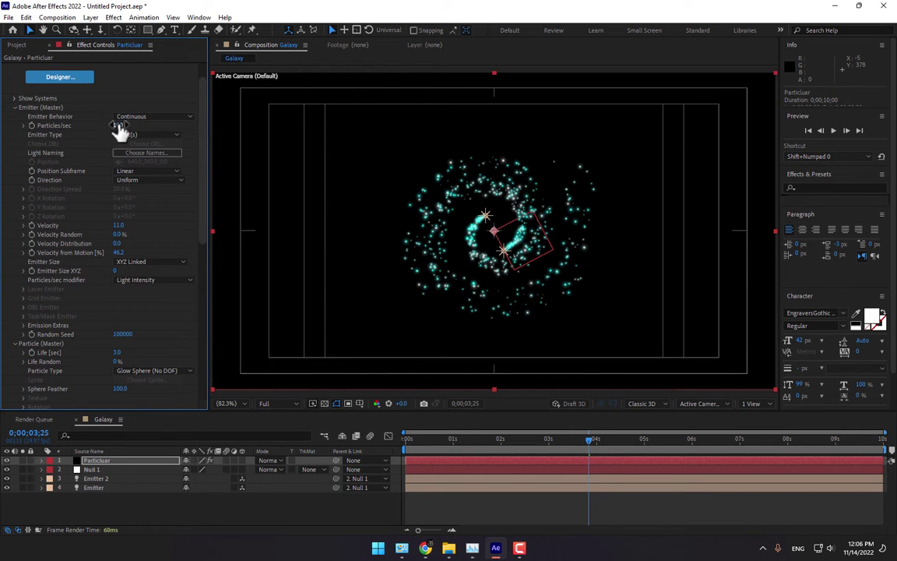
left_click(118, 126)
type("175")
key("Return")
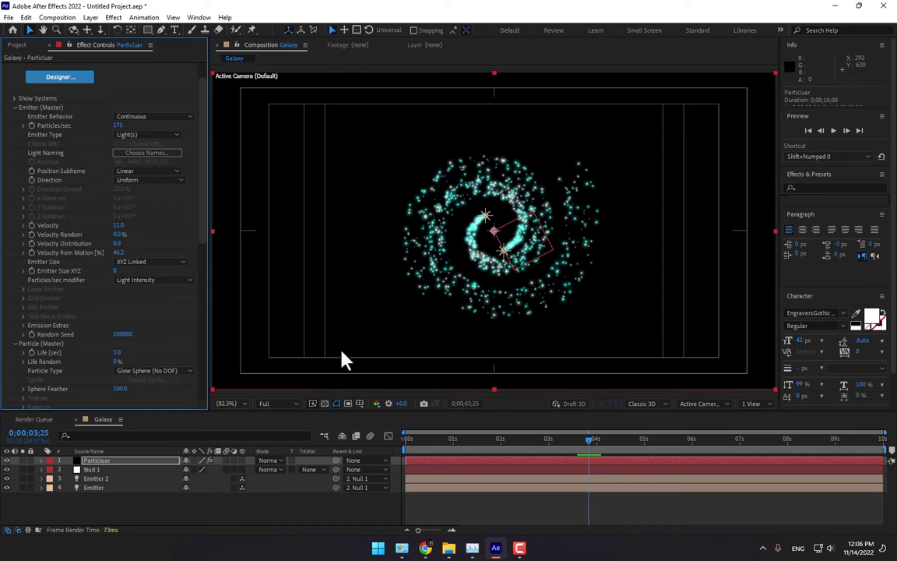
left_click_drag(596, 446, 623, 445)
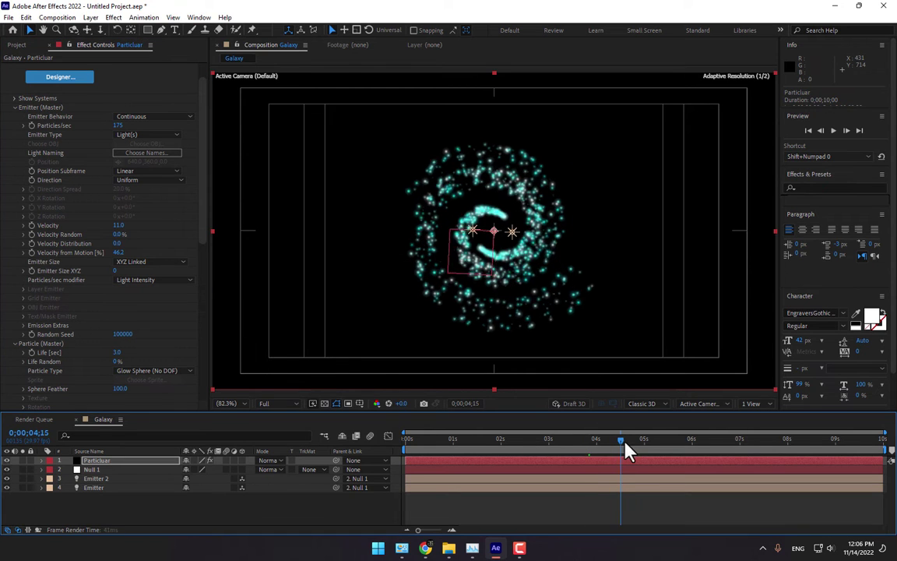
- Set particle Life to 10 seconds and Velocity to 7.5
scroll(185, 317, "down", 3)
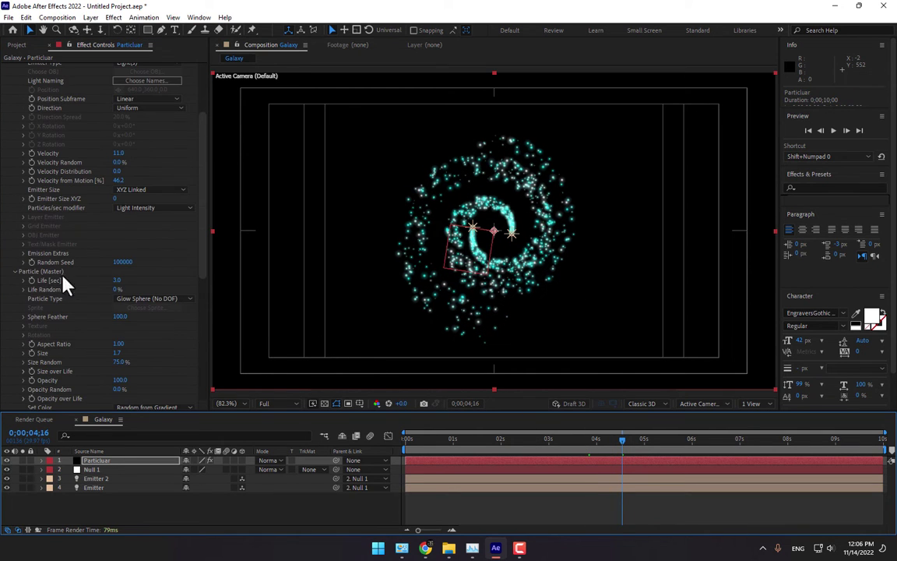
left_click(117, 279)
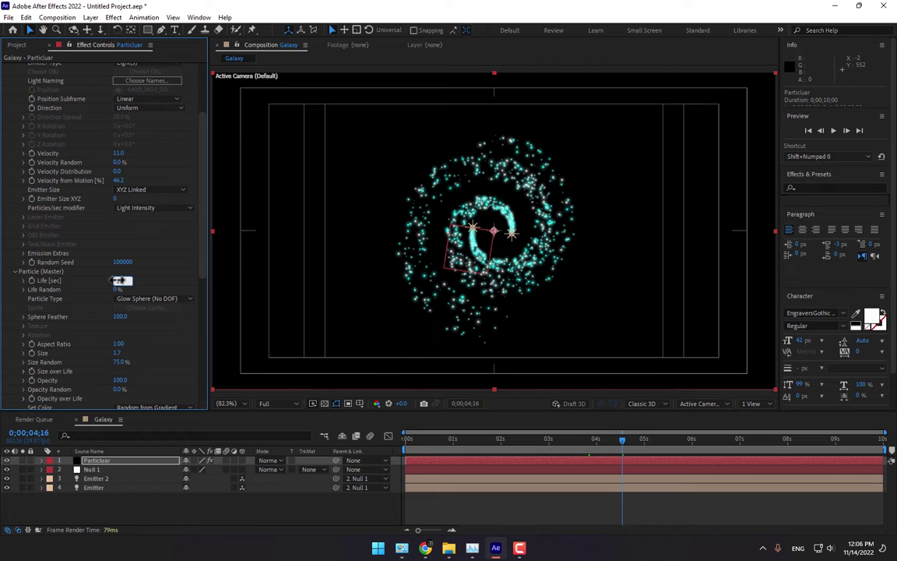
type("10")
key("Return")
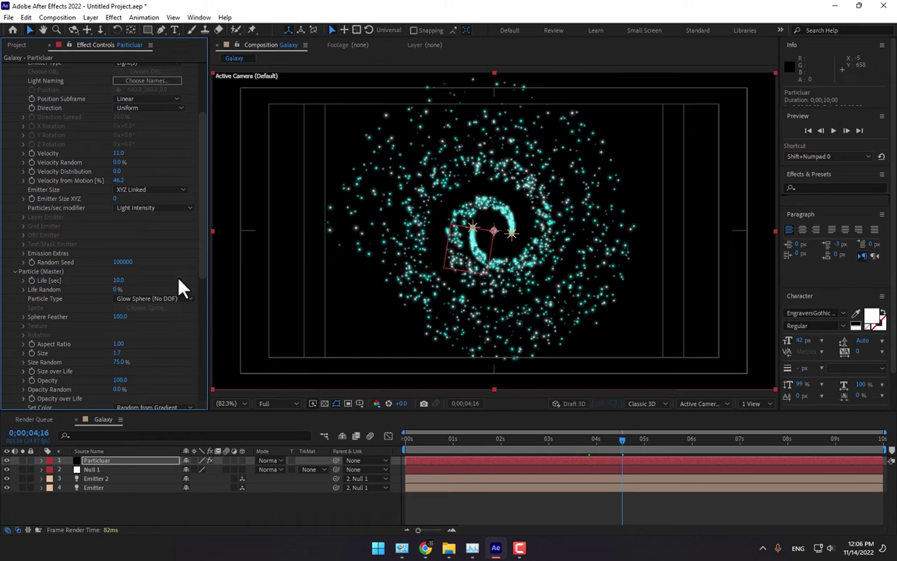
scroll(181, 234, "up", 3)
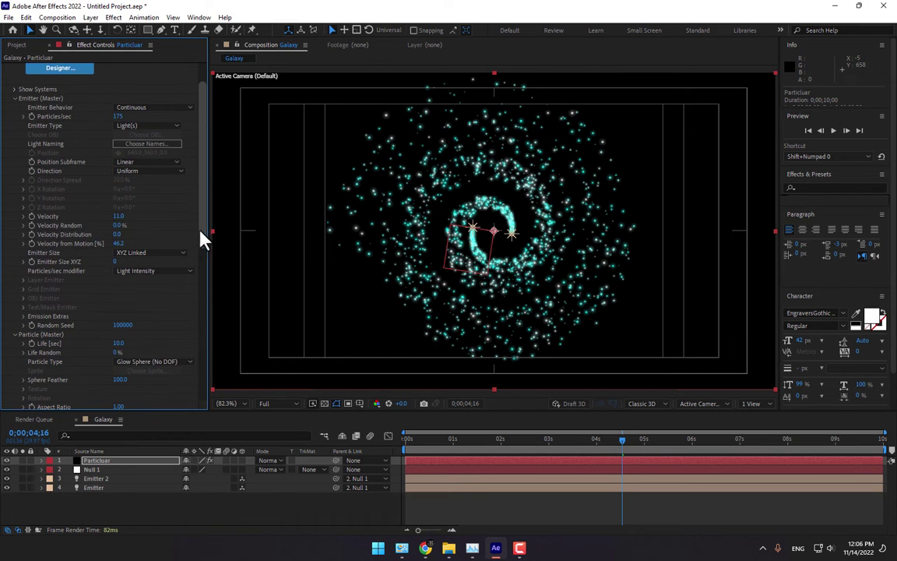
left_click(118, 216)
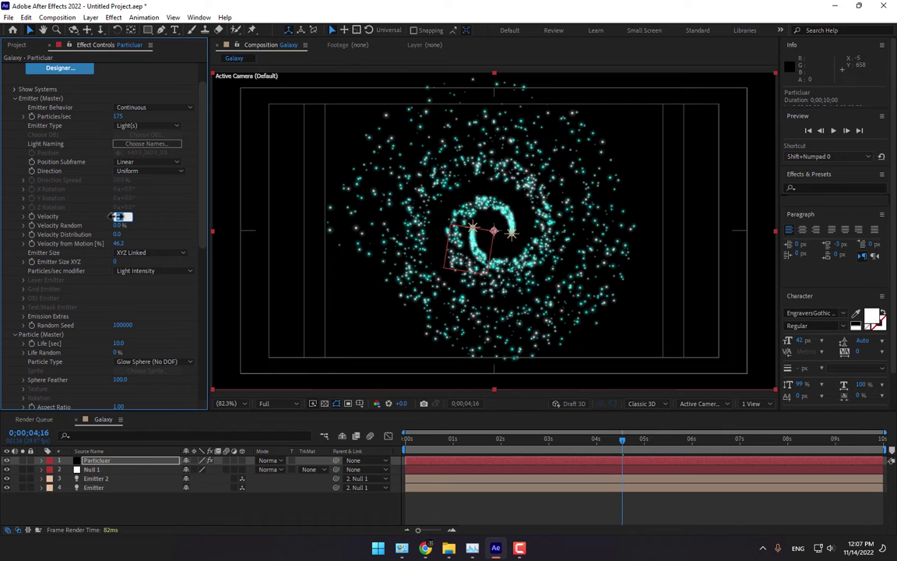
type("7.5")
key("Return")
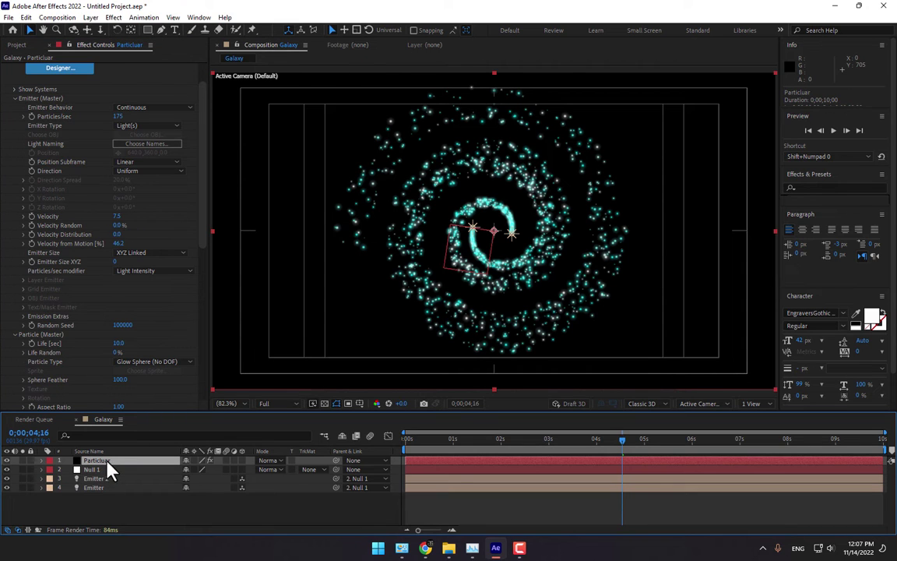
- Duplicate the Particular layer and lower its Particles/sec to 15
key("ctrl+d")
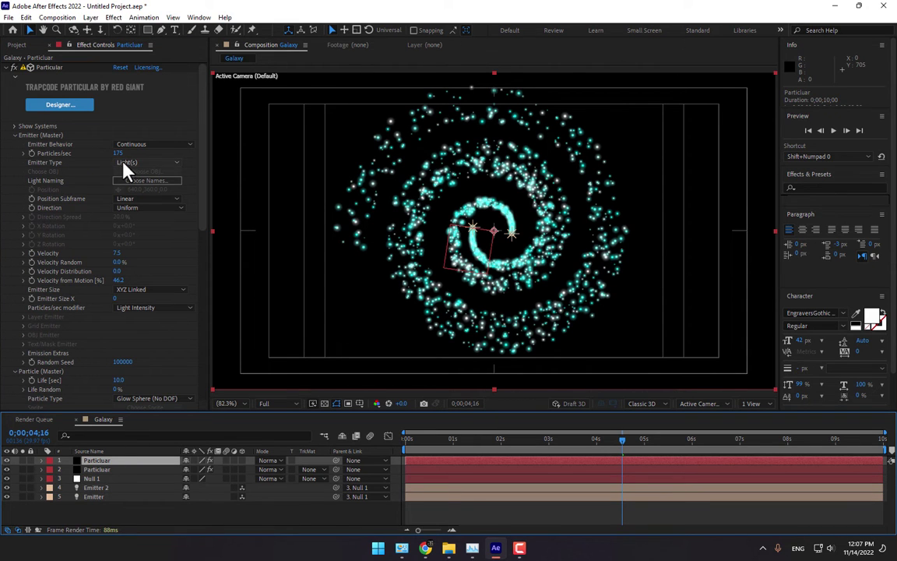
left_click(121, 154)
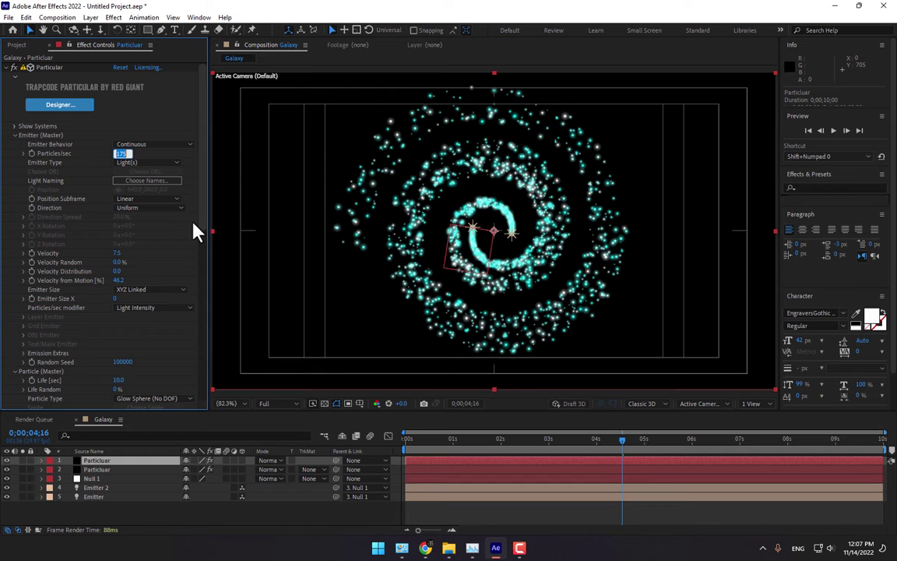
type("15")
key("Return")
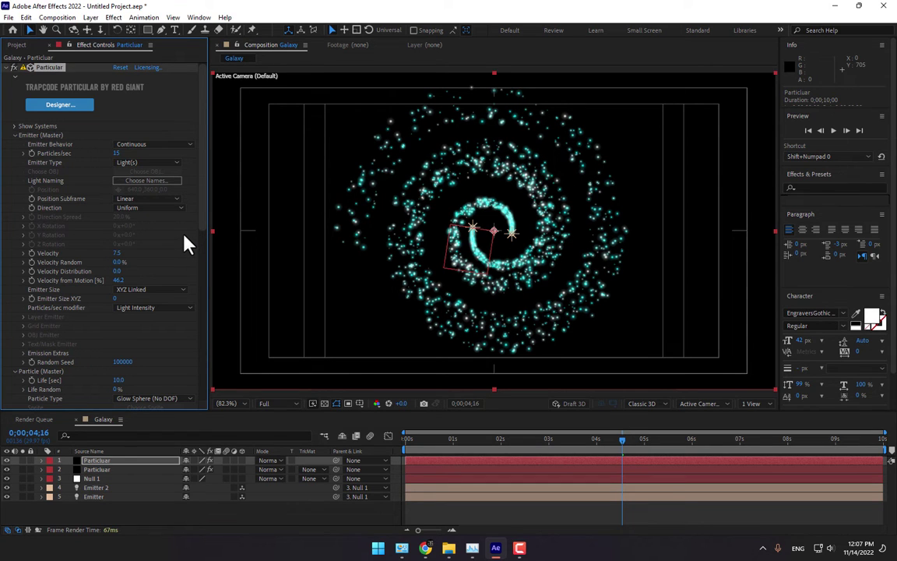
- Make the copy's particles Cloudlets, size about 18, opacity 25, with 100% opacity randomness
scroll(187, 244, "down", 3)
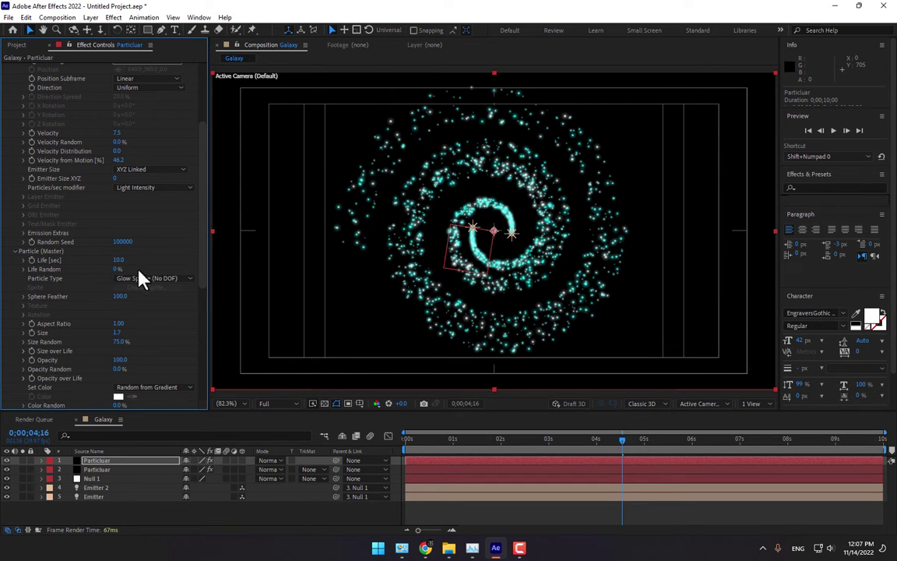
left_click(194, 281)
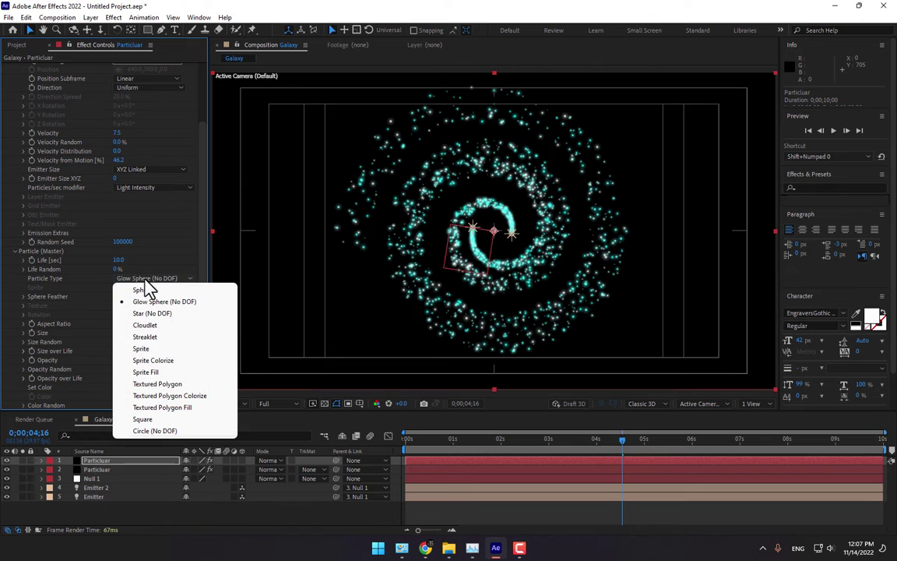
left_click(166, 327)
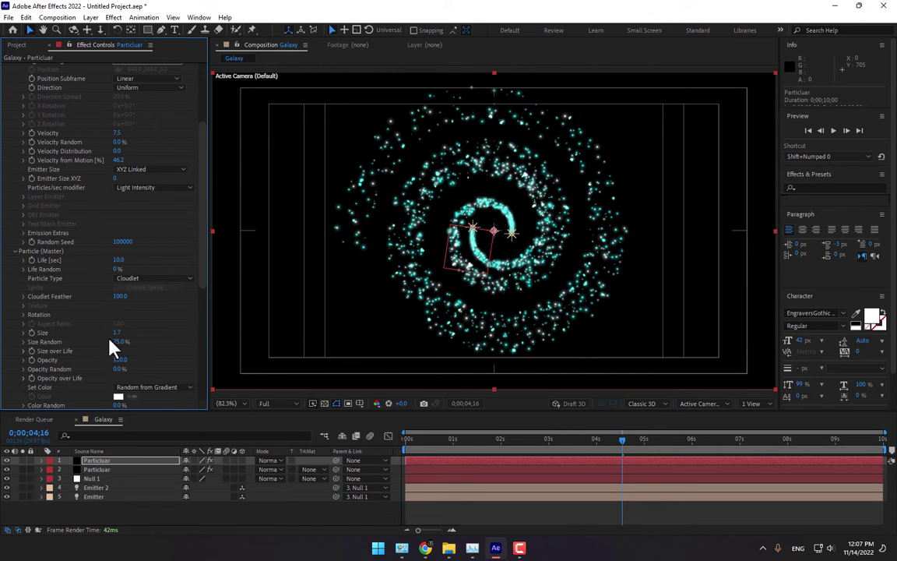
left_click_drag(118, 341, 123, 336)
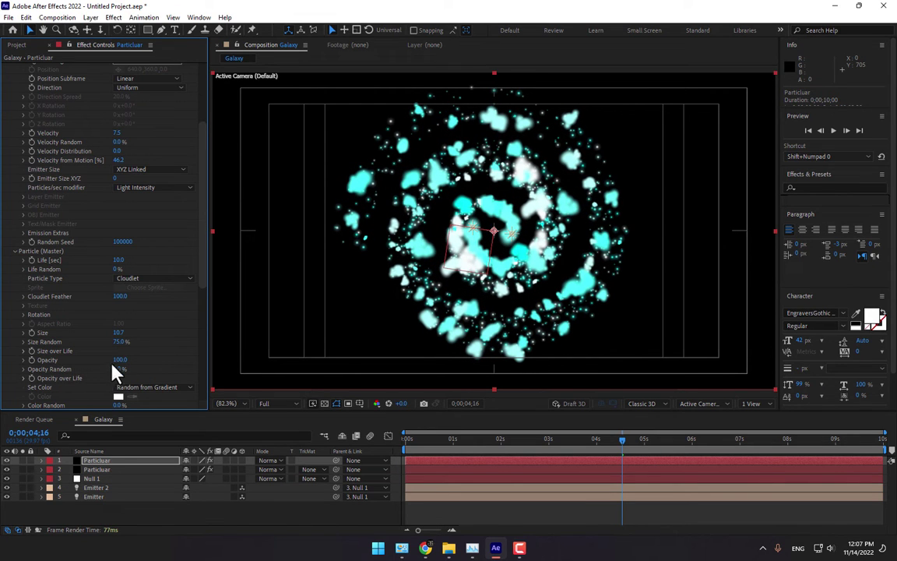
left_click_drag(167, 372, 183, 372)
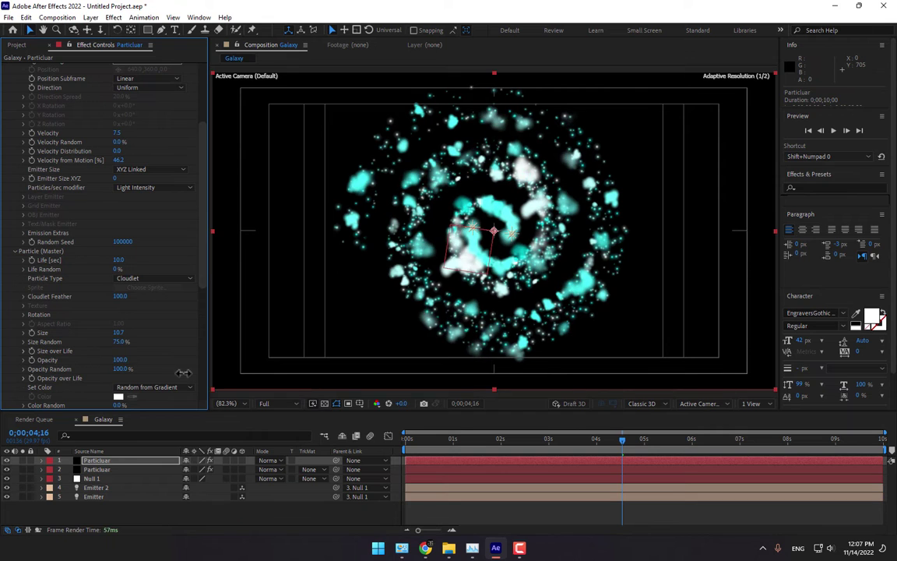
left_click(122, 360)
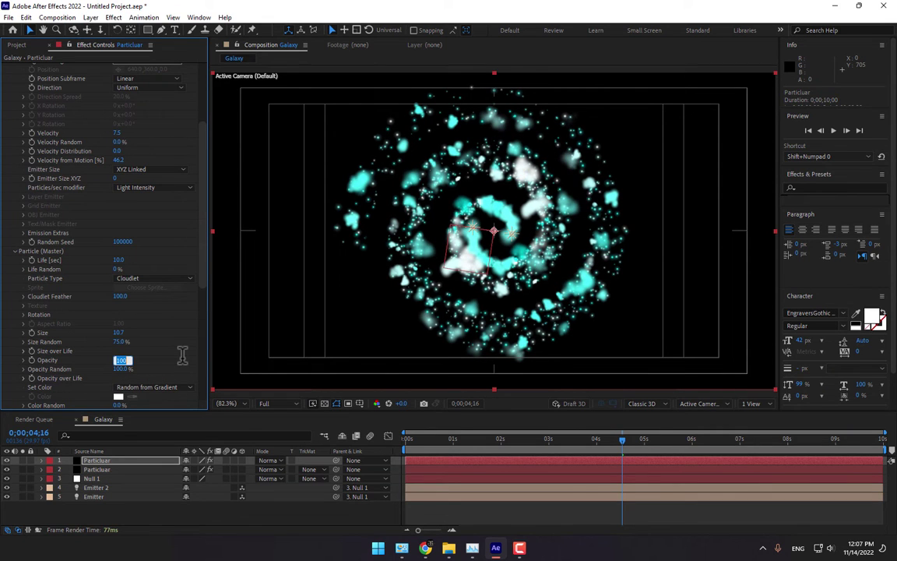
type("25")
key("Return")
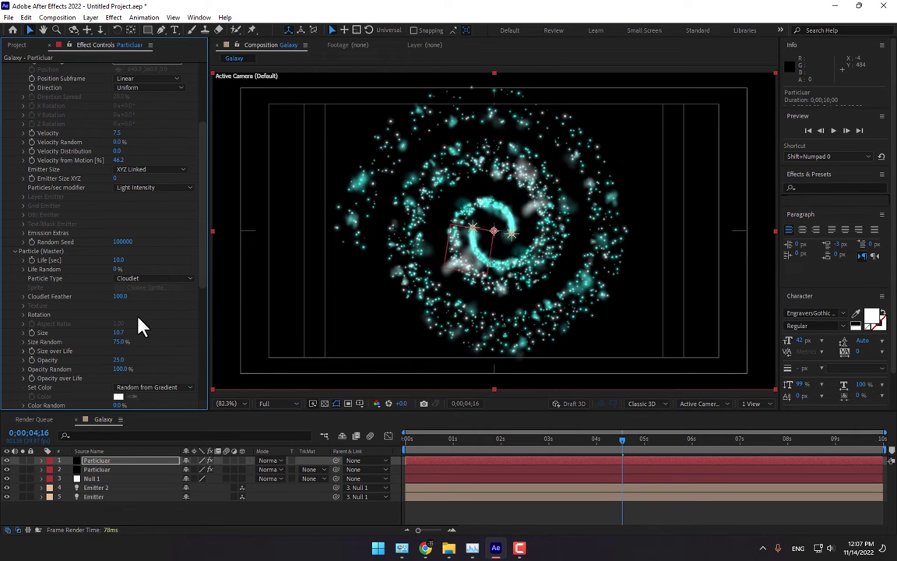
left_click_drag(118, 332, 158, 331)
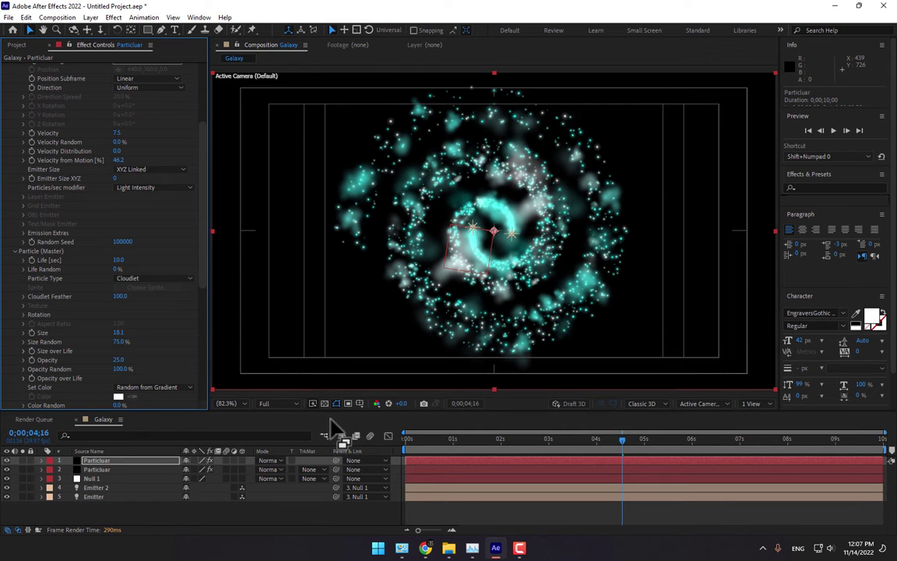
left_click(96, 460)
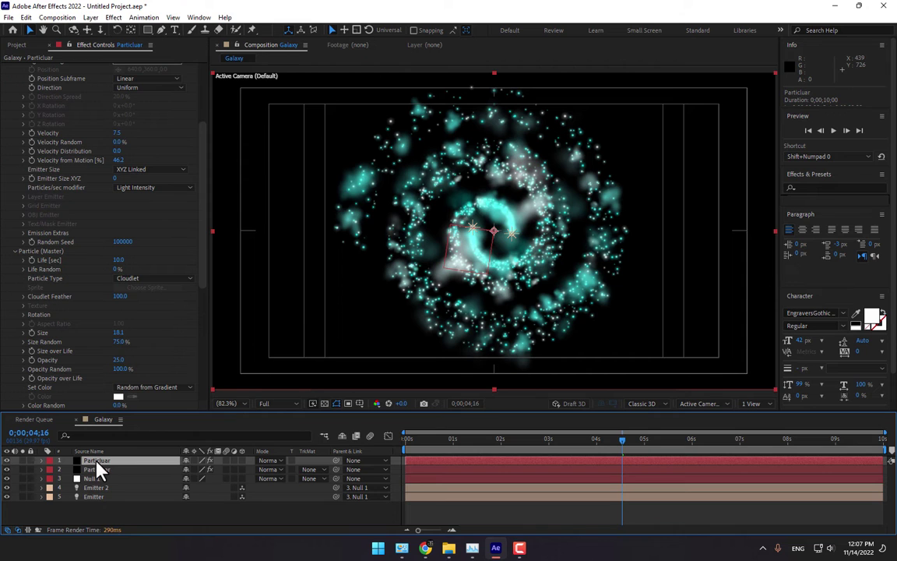
- Duplicate the Particular layer as Sphere particles, Size 1.5, Size Random 50%
key("ctrl+d")
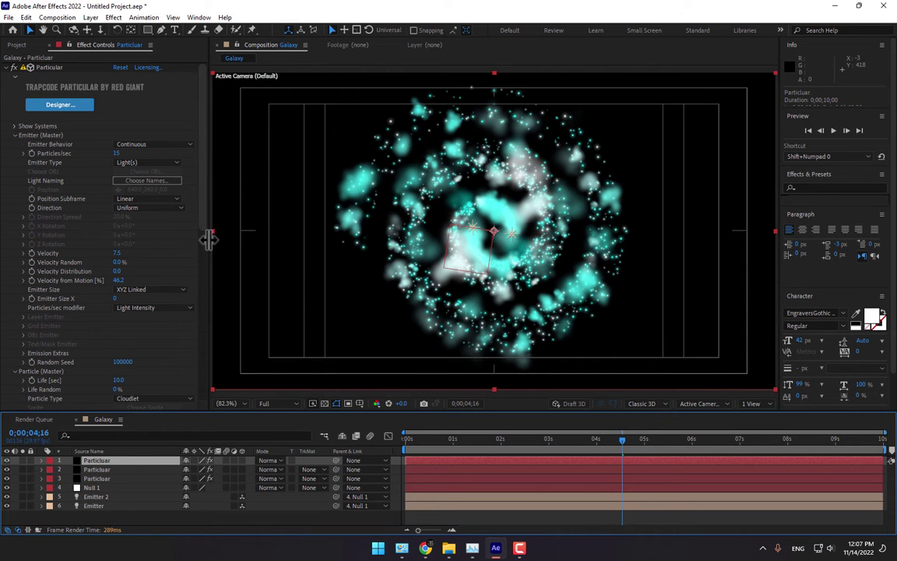
scroll(173, 342, "down", 2)
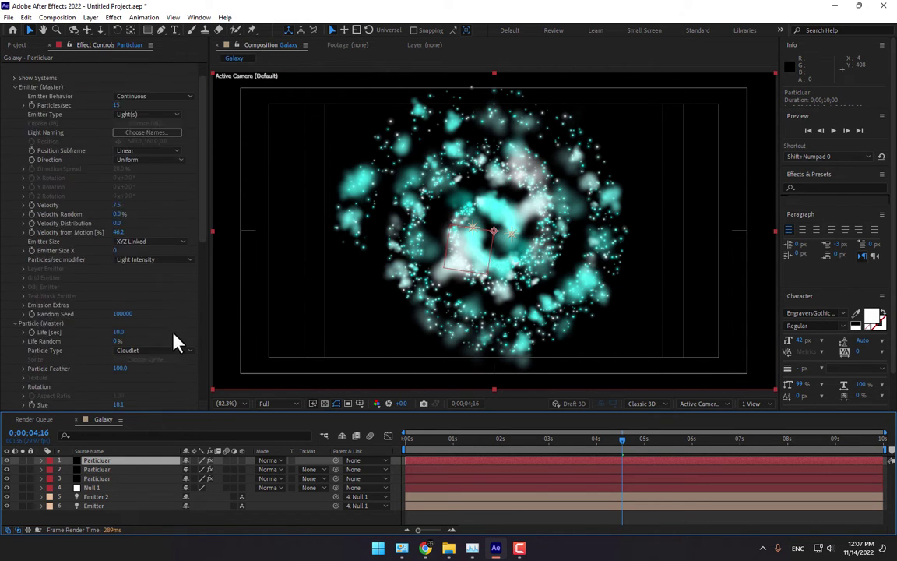
scroll(175, 342, "down", 3)
left_click(142, 279)
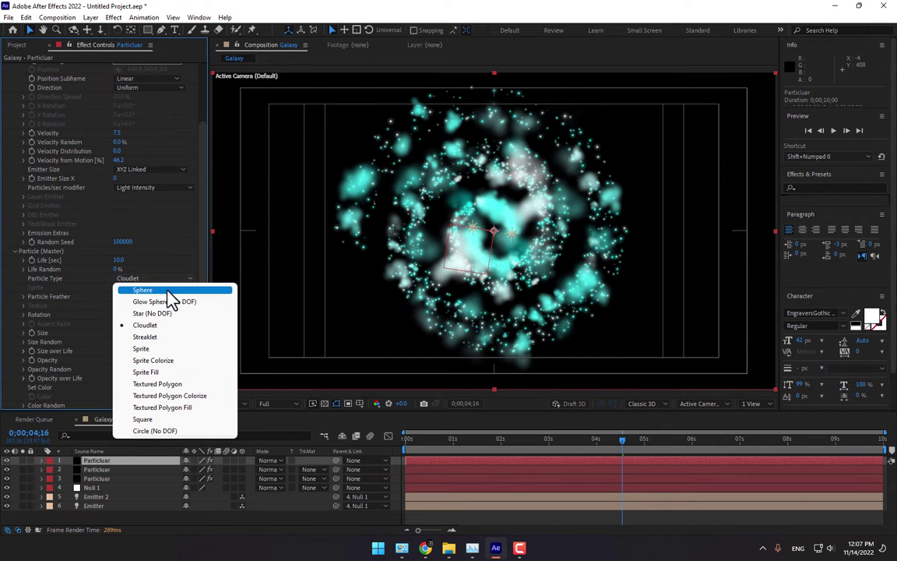
left_click(166, 291)
left_click(119, 334)
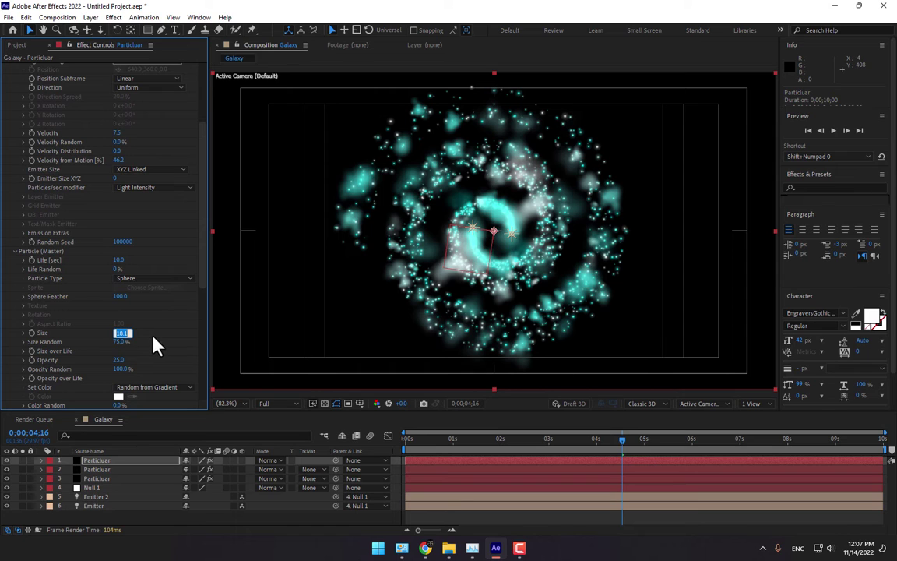
type("1.5")
key("Return")
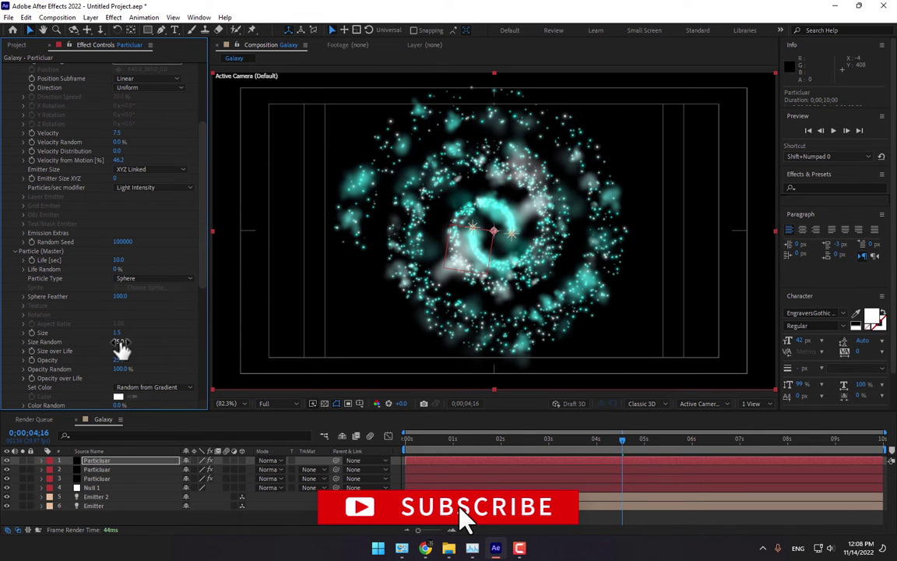
left_click(119, 342)
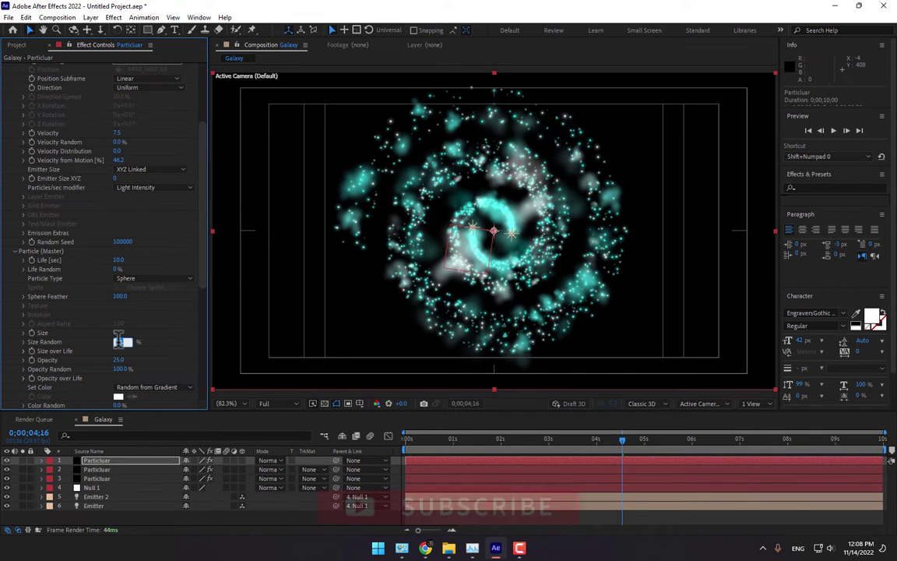
type("50")
key("Return")
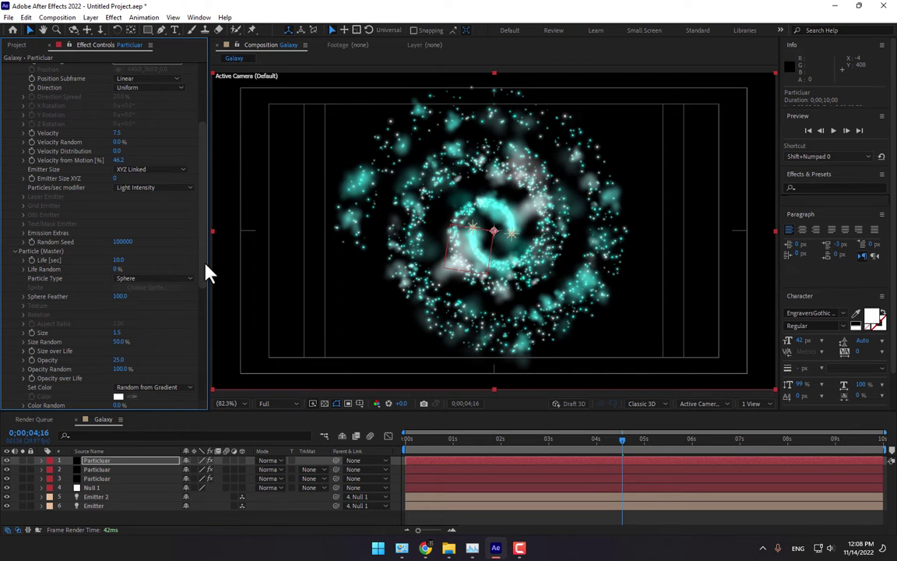
- Set 450 particles per second, a new Random Seed and 100 opacity
left_click_drag(206, 266, 207, 206)
left_click(121, 154)
type("450")
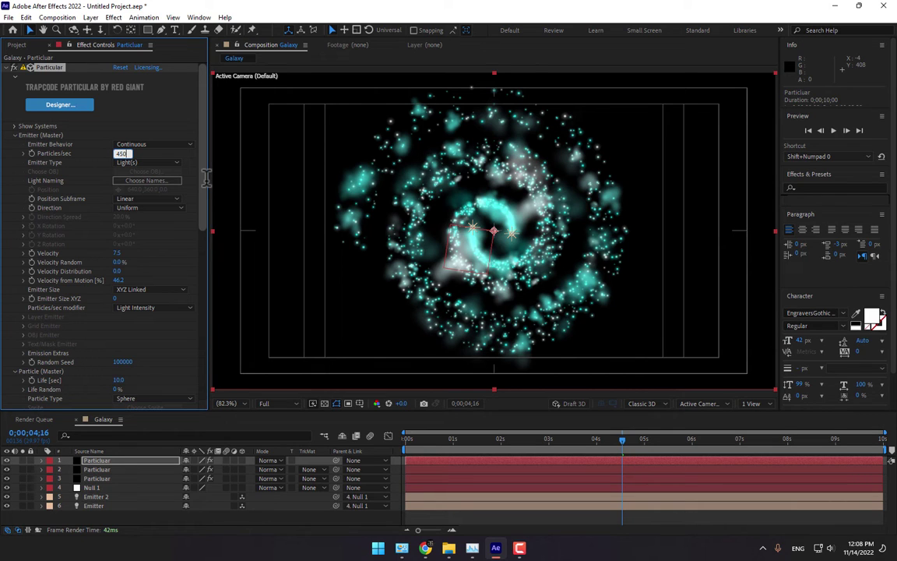
key("Return")
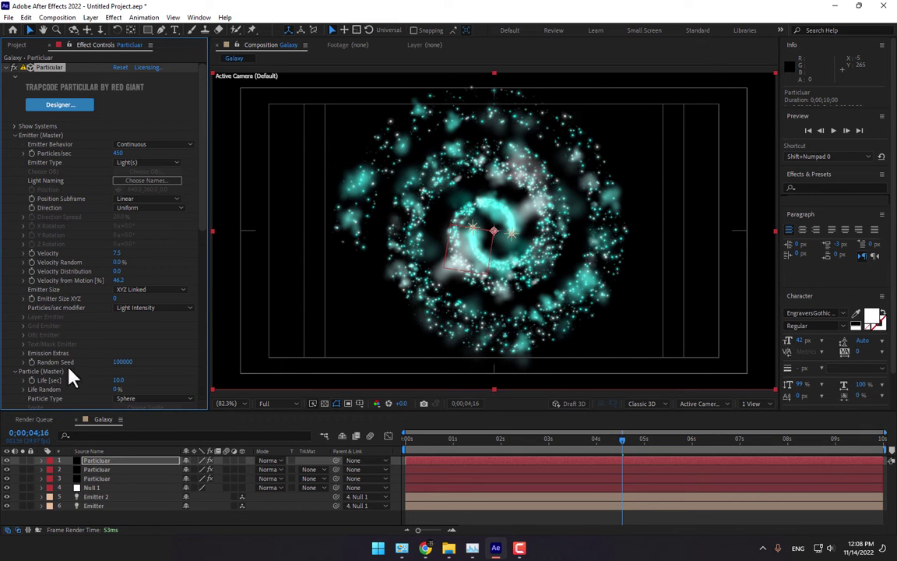
left_click_drag(123, 363, 84, 371)
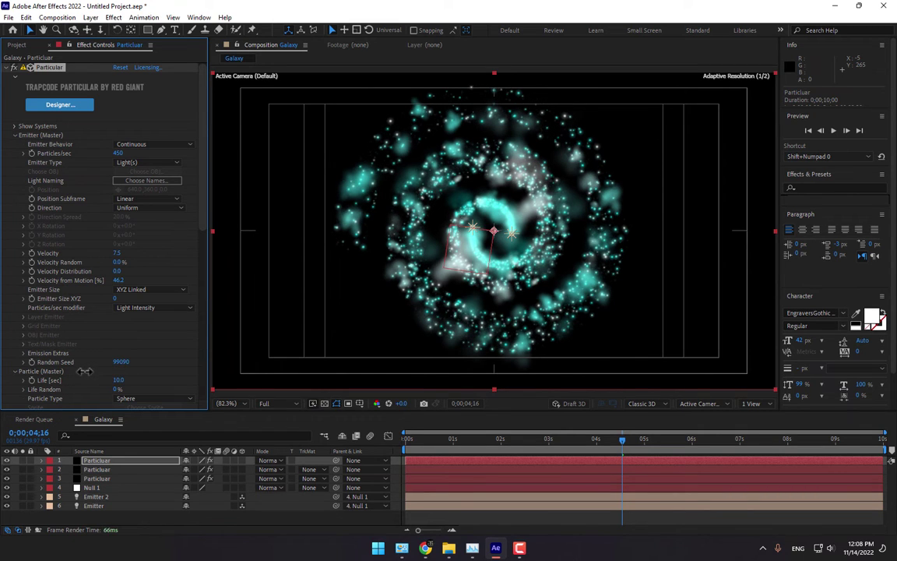
scroll(195, 343, "down", 4)
scroll(194, 348, "down", 1)
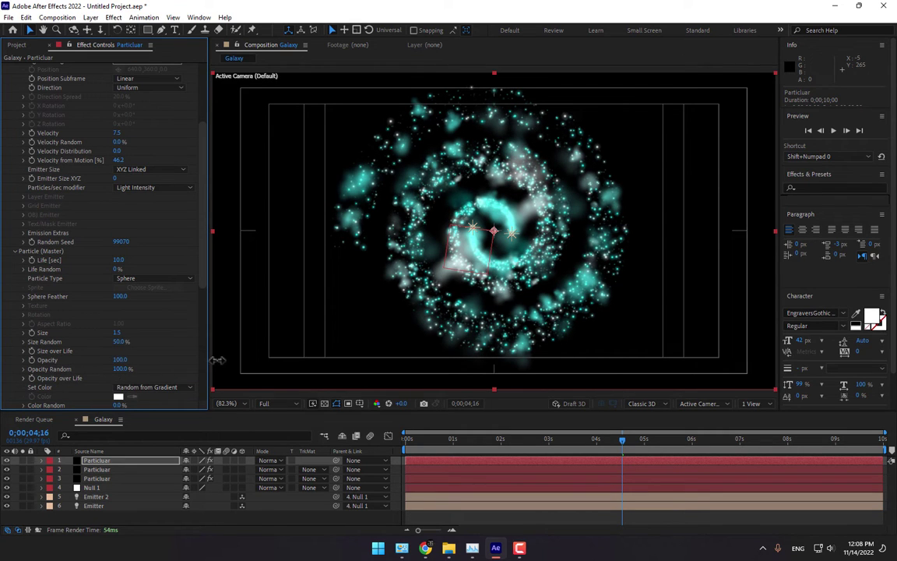
left_click_drag(118, 362, 226, 370)
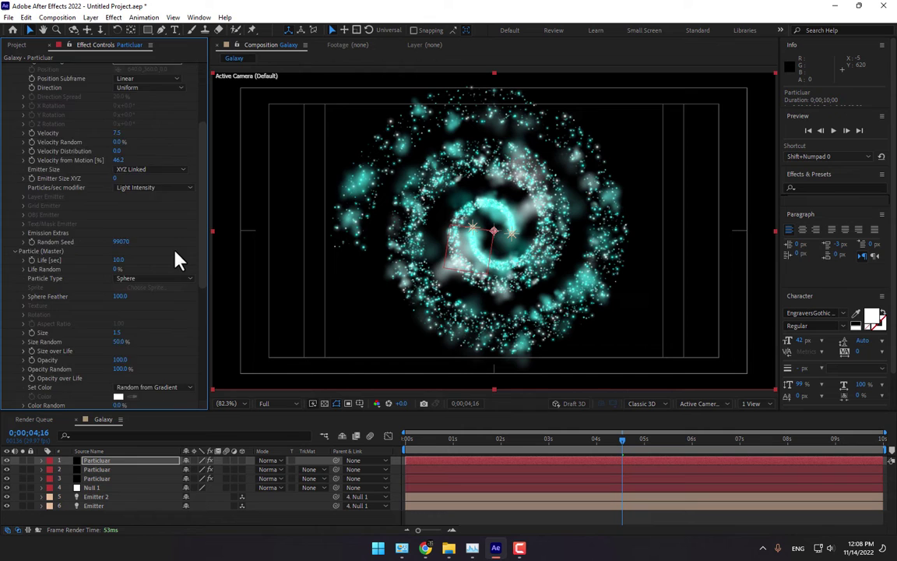
- Set the speck layer's Velocity 7, Velocity from Motion ~44.5, Velocity Random 66%, Distribution 0.9
scroll(178, 260, "up", 2)
left_click_drag(117, 181, 119, 180)
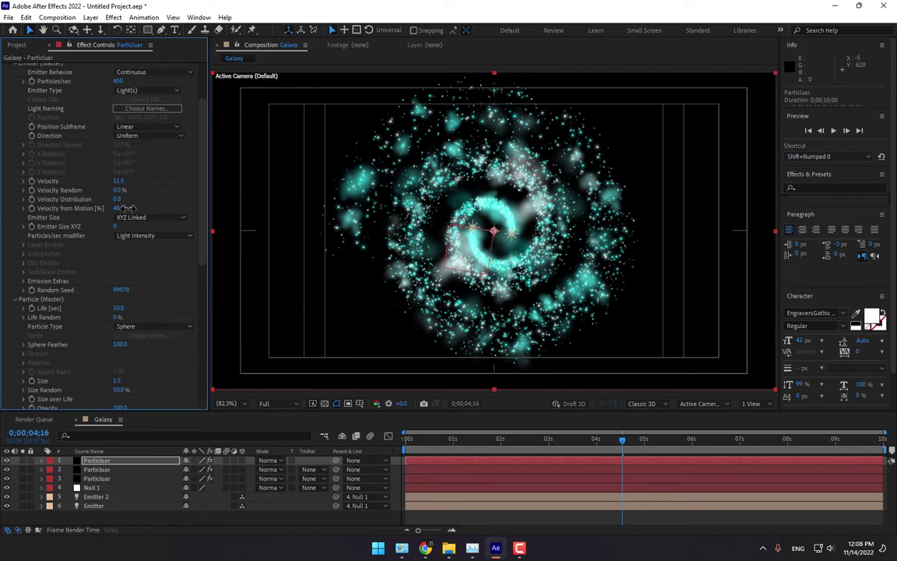
left_click_drag(121, 209, 109, 217)
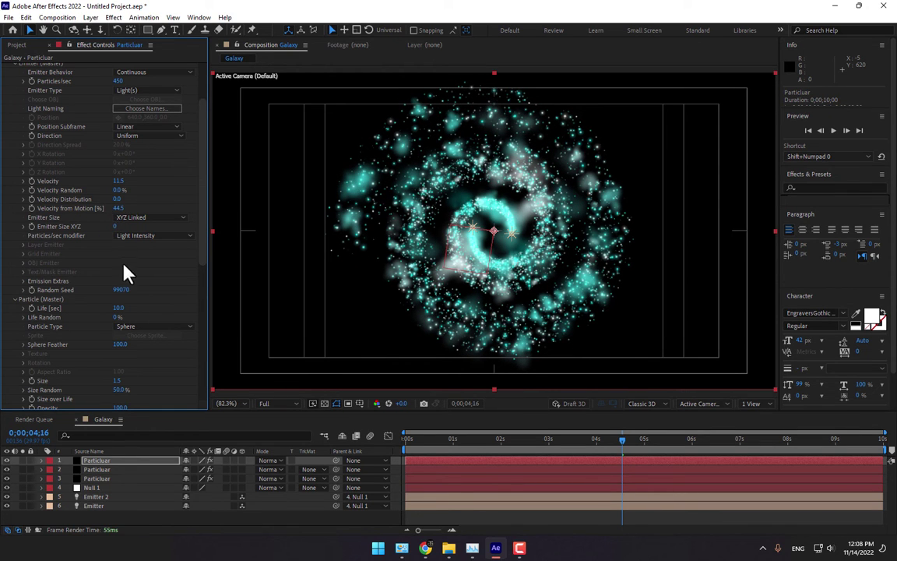
left_click(120, 182)
type("7")
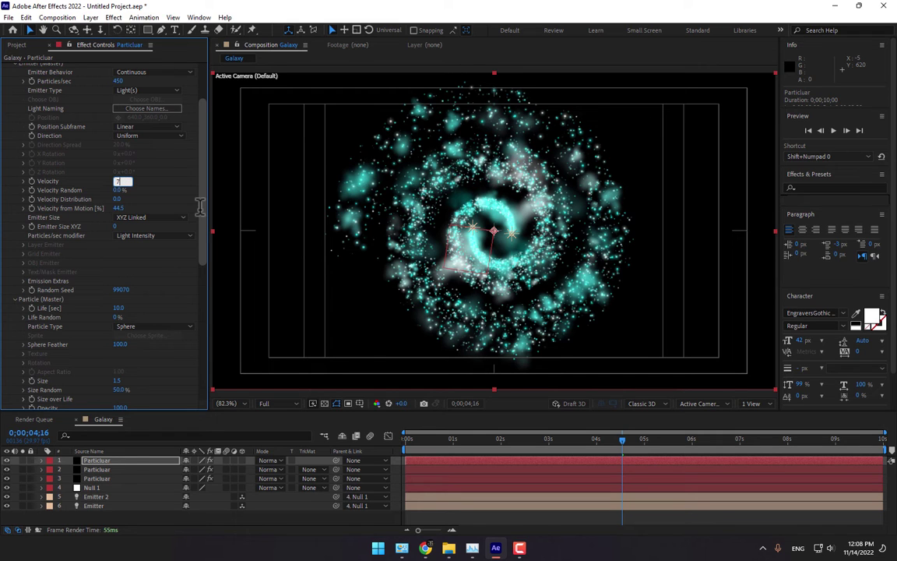
key("Return")
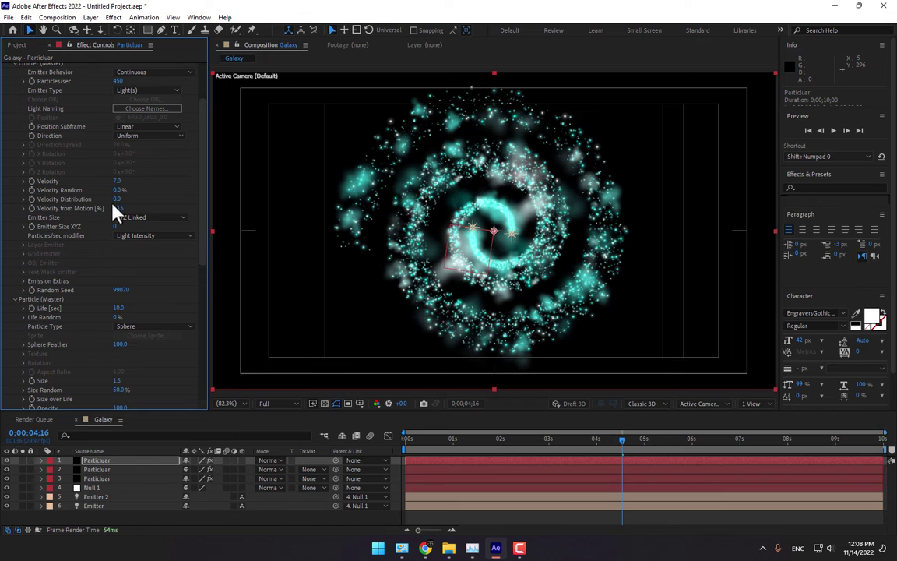
mouse_move(117, 199)
left_mouse_down()
mouse_move(140, 181)
mouse_move(144, 190)
left_mouse_up()
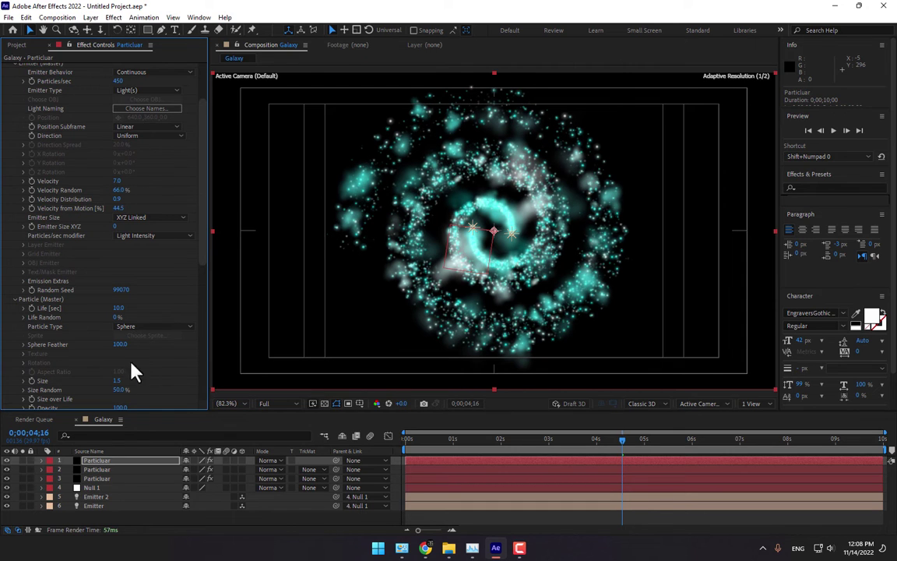
- On the glow-sphere layer, set Velocity Random to 58% and Distribution to 0.4
left_click(105, 468)
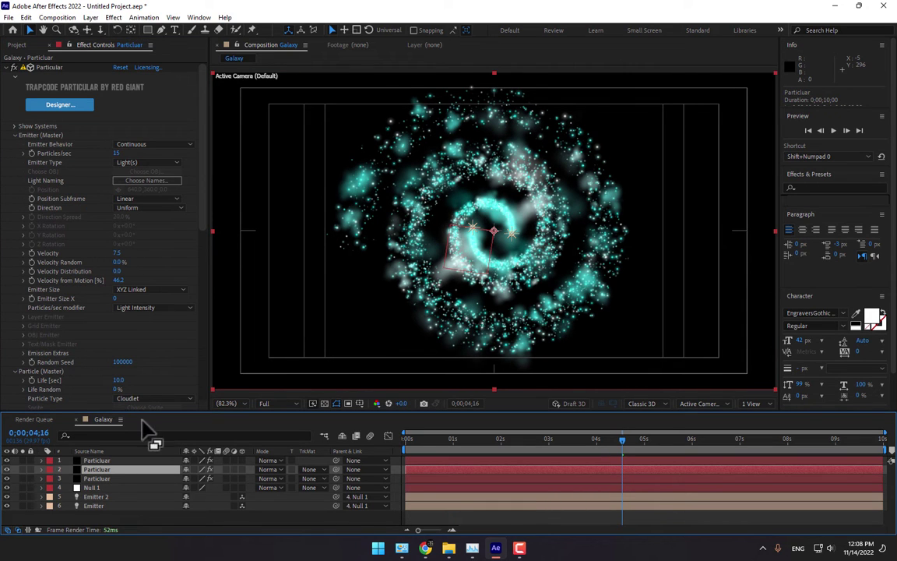
left_click(109, 478)
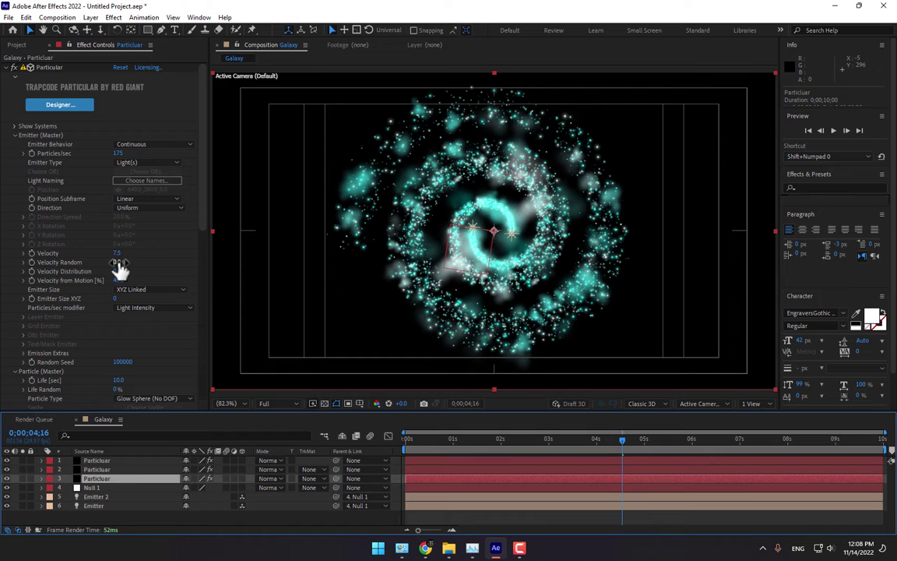
left_click_drag(116, 263, 148, 261)
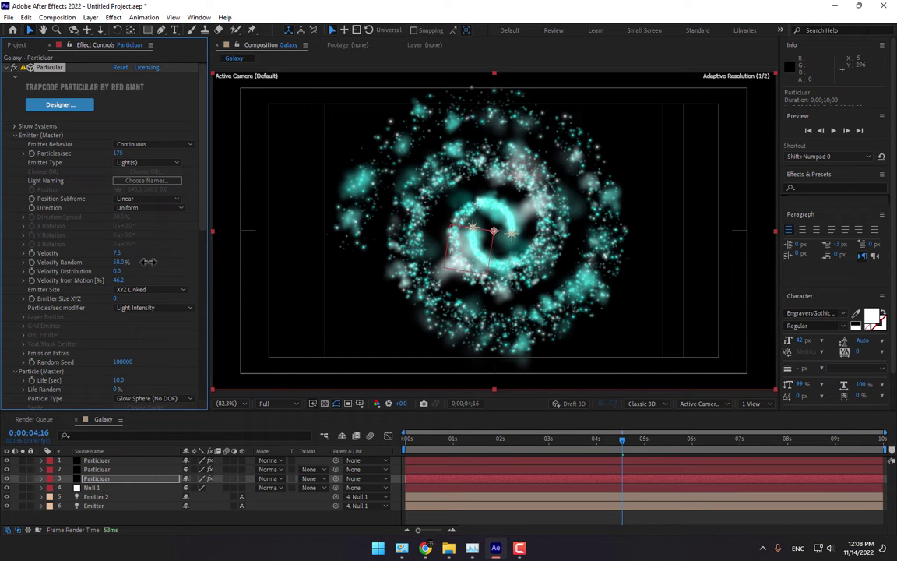
left_click_drag(117, 271, 137, 270)
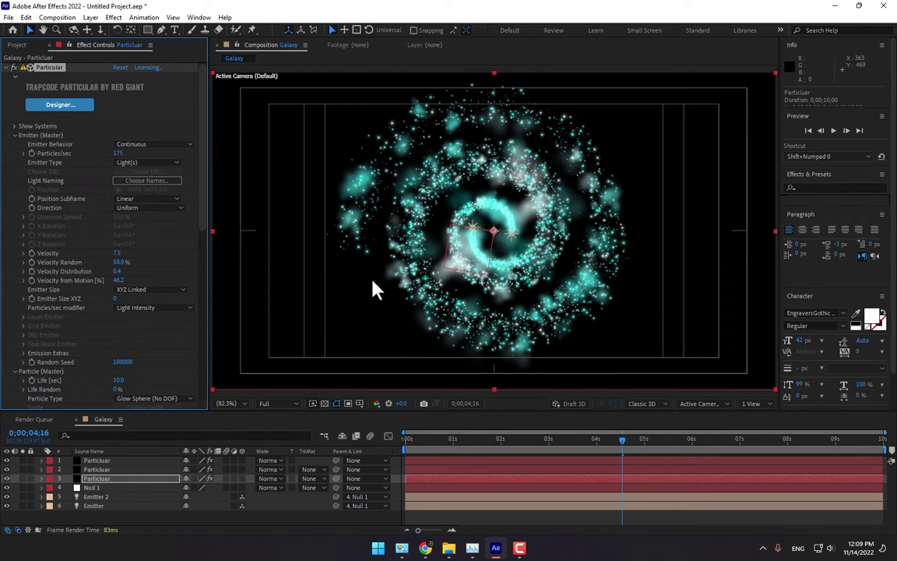
- Create a black solid layer named Galaxy Core
right_click(288, 525)
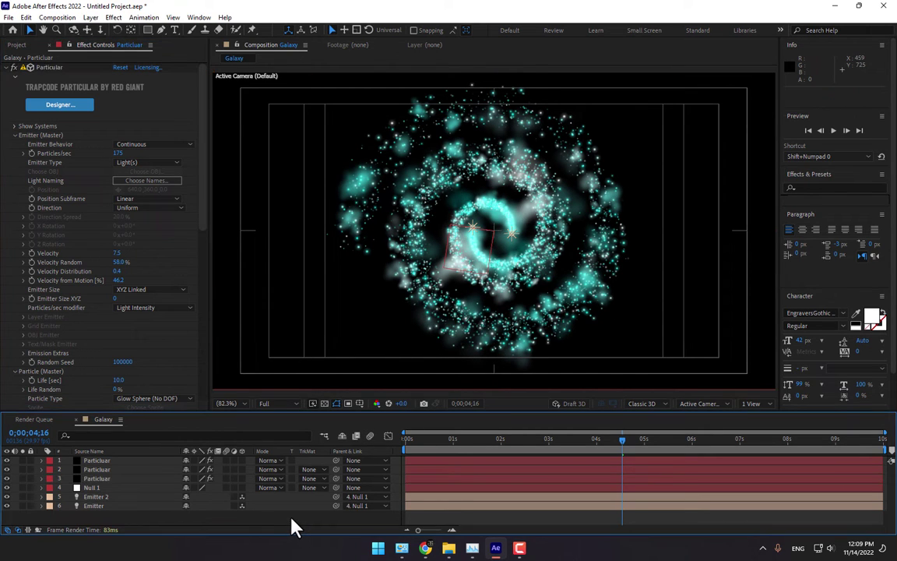
mouse_move(358, 384)
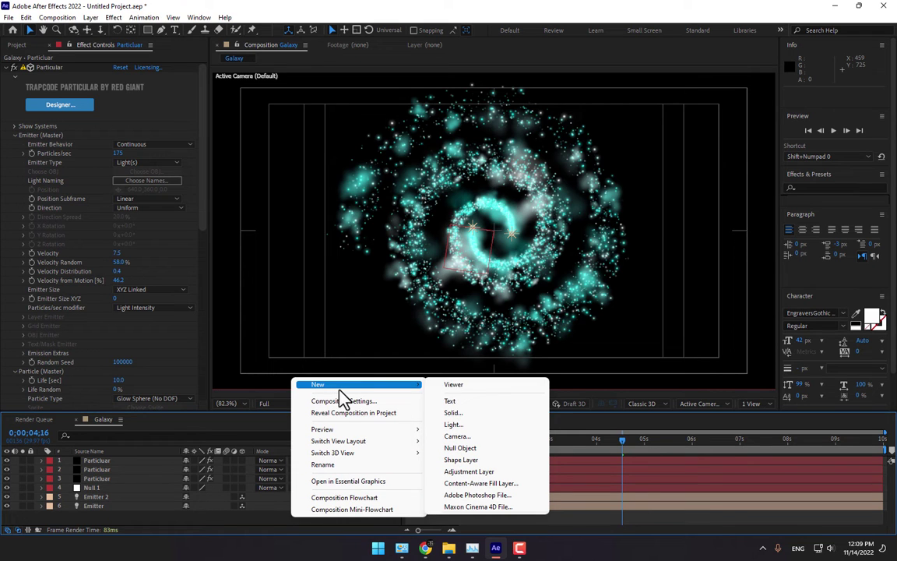
left_click(471, 414)
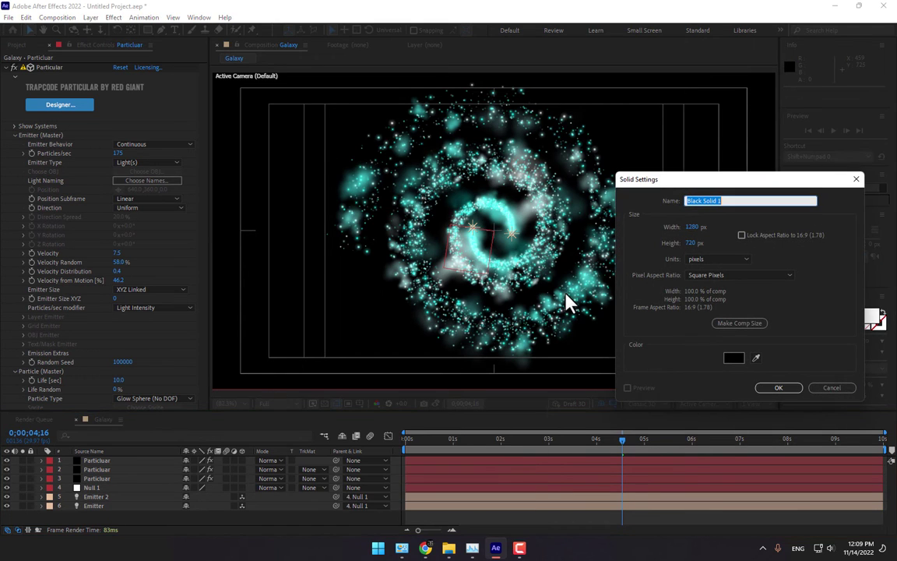
type("Galaxy Core")
key("Return")
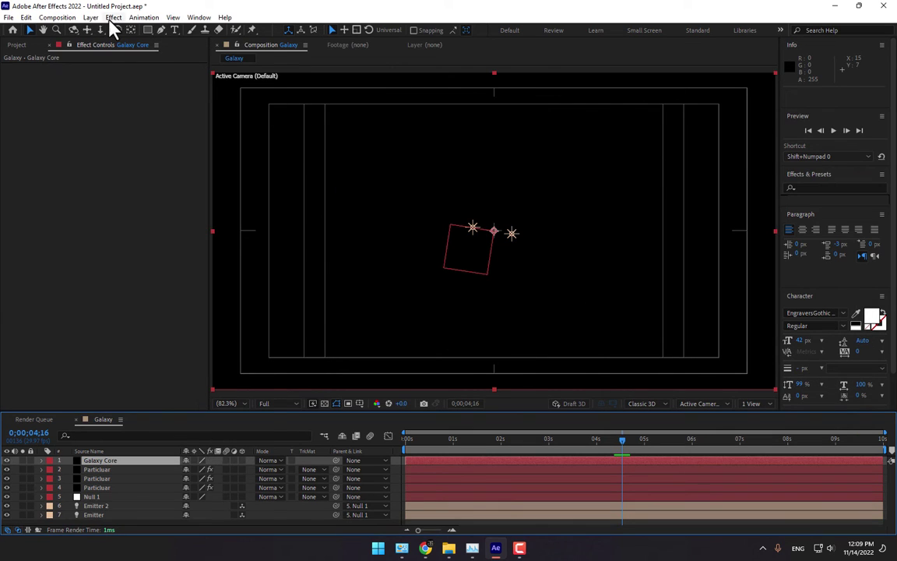
- Apply Knoll Light Factory EZ to Galaxy Core with the purple Garnet flare preset
left_click(113, 18)
mouse_move(144, 445)
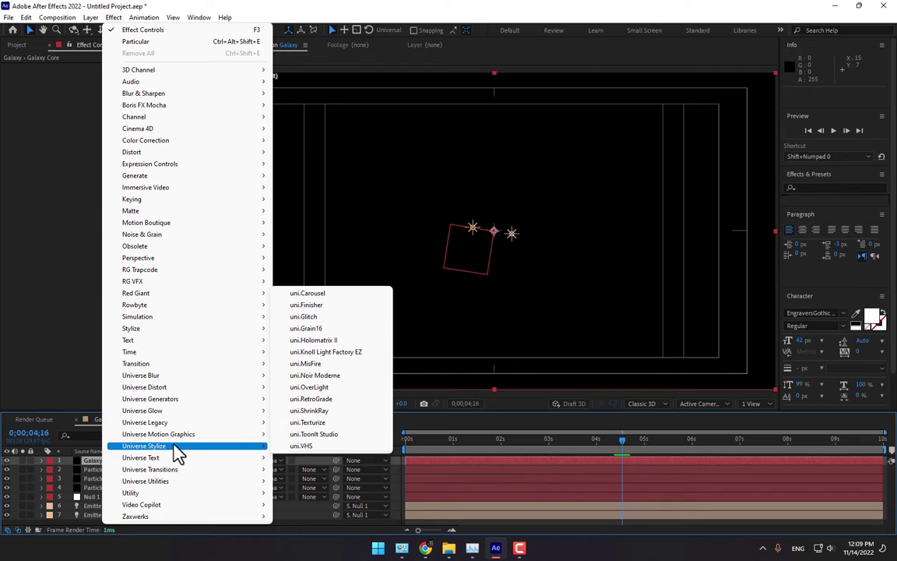
left_click(335, 354)
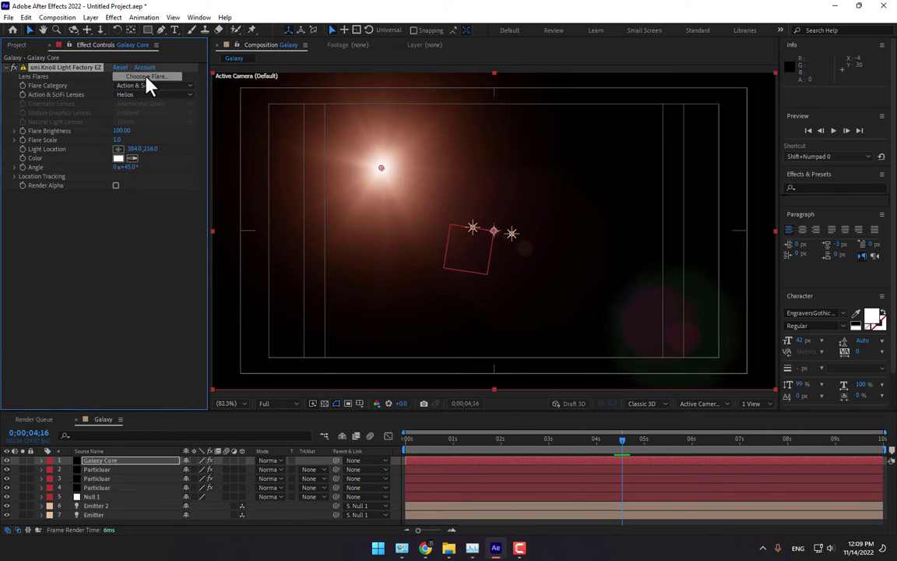
left_click(146, 77)
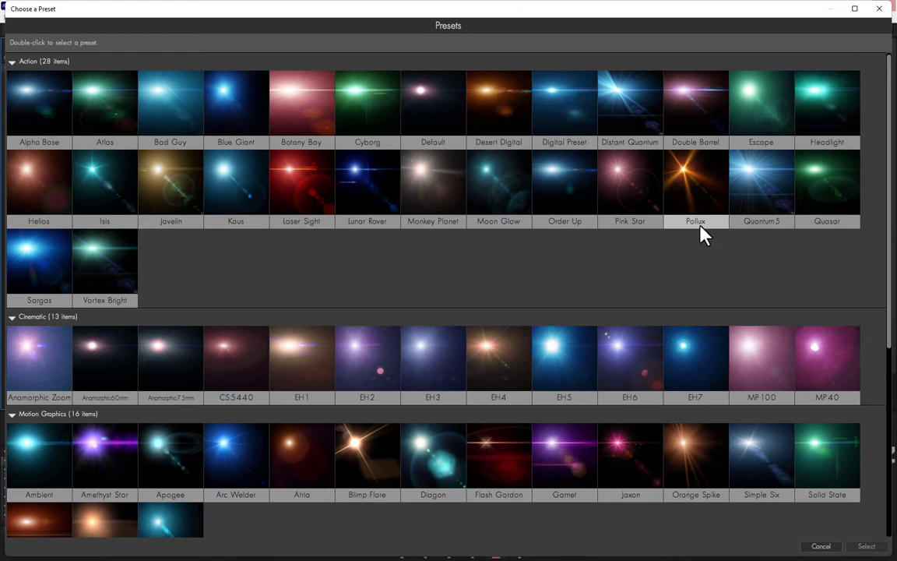
scroll(519, 277, "down", 3)
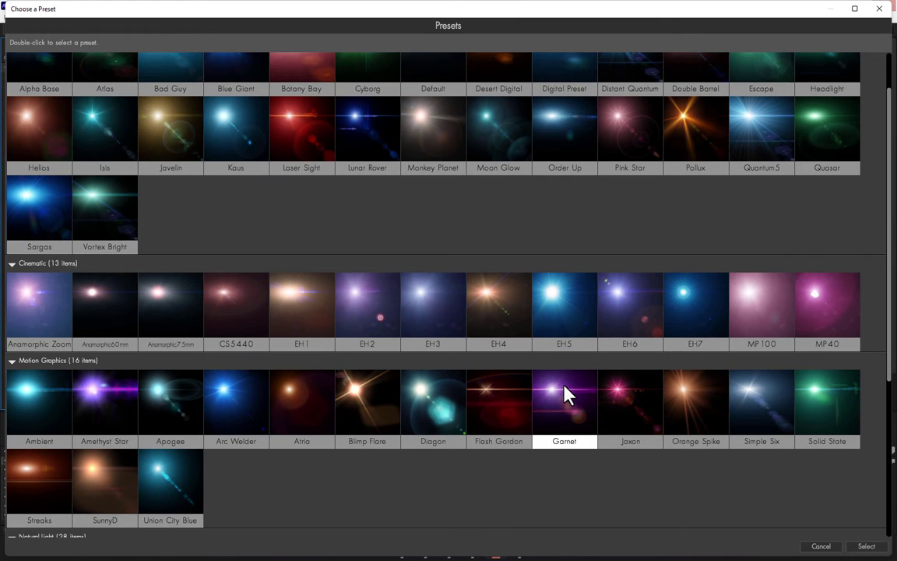
double_click(566, 395)
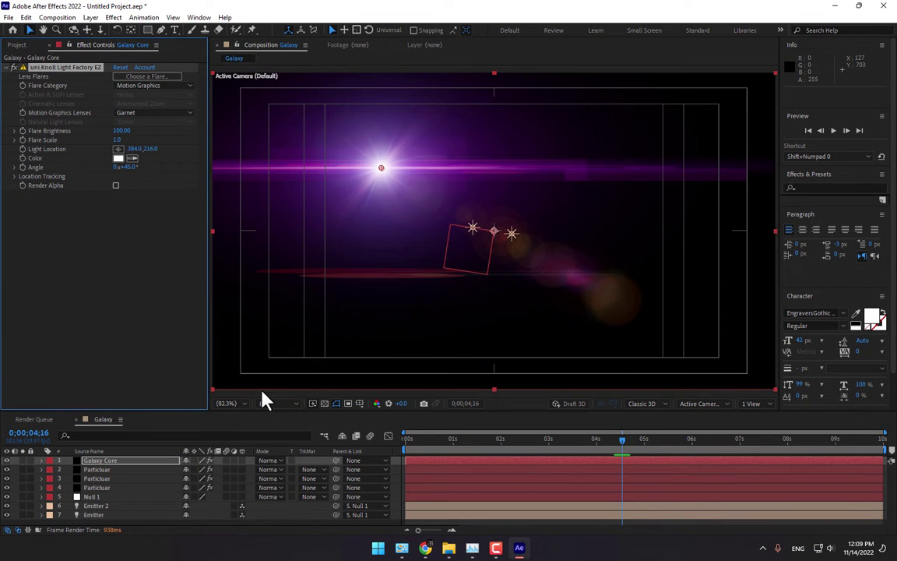
- Set Galaxy Core to Add blend mode and centre its flare light in the composition
left_click(270, 460)
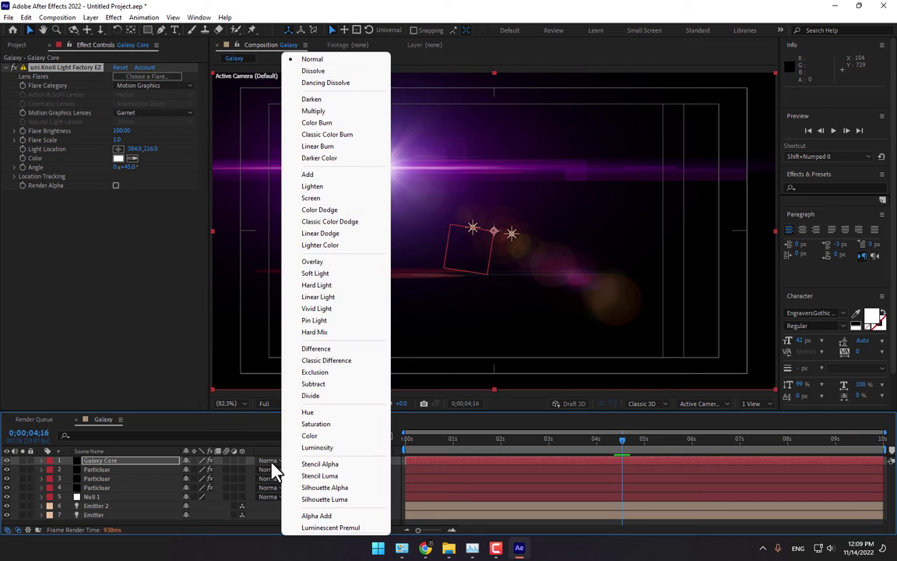
left_click(312, 175)
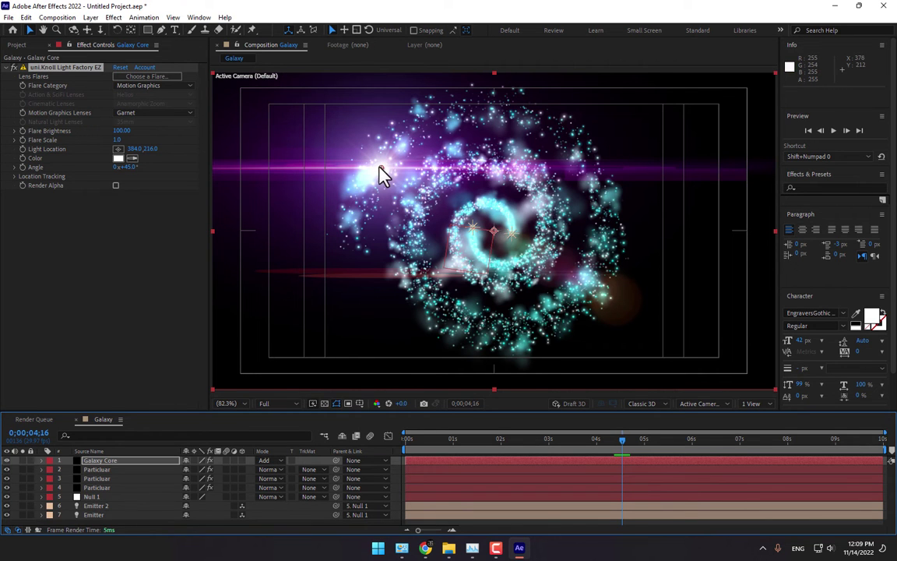
left_click_drag(381, 171, 406, 196)
left_click(492, 231)
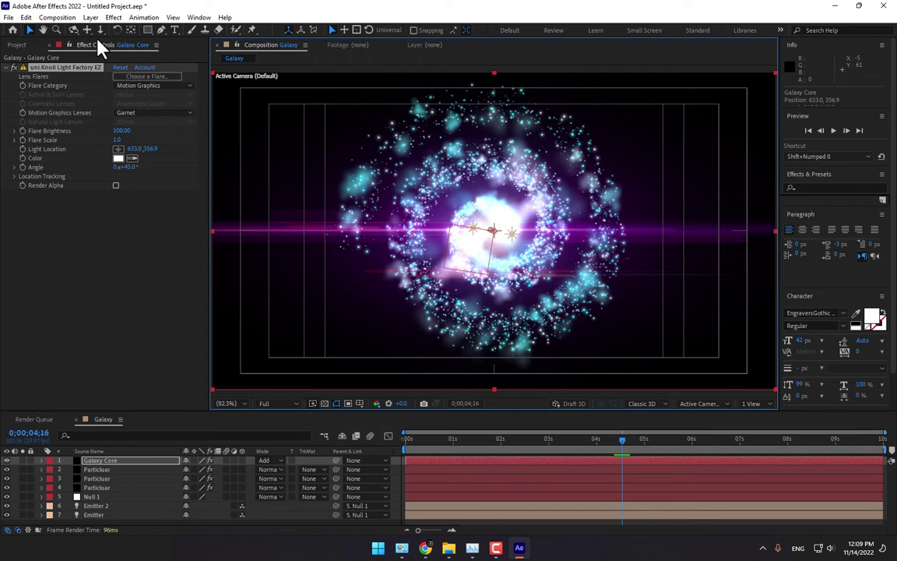
- Save the project to the Desktop, replacing Untitled Project.aep
left_click(9, 17)
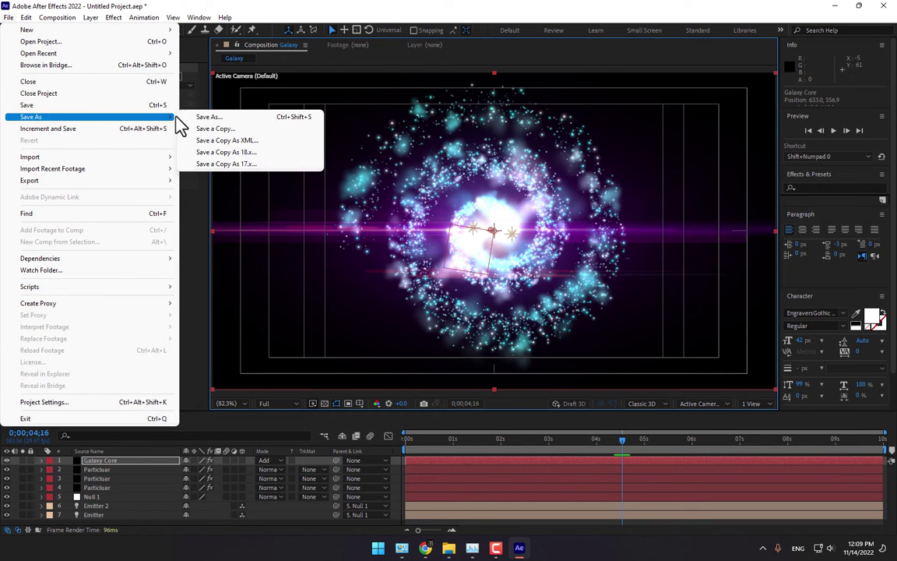
left_click(207, 117)
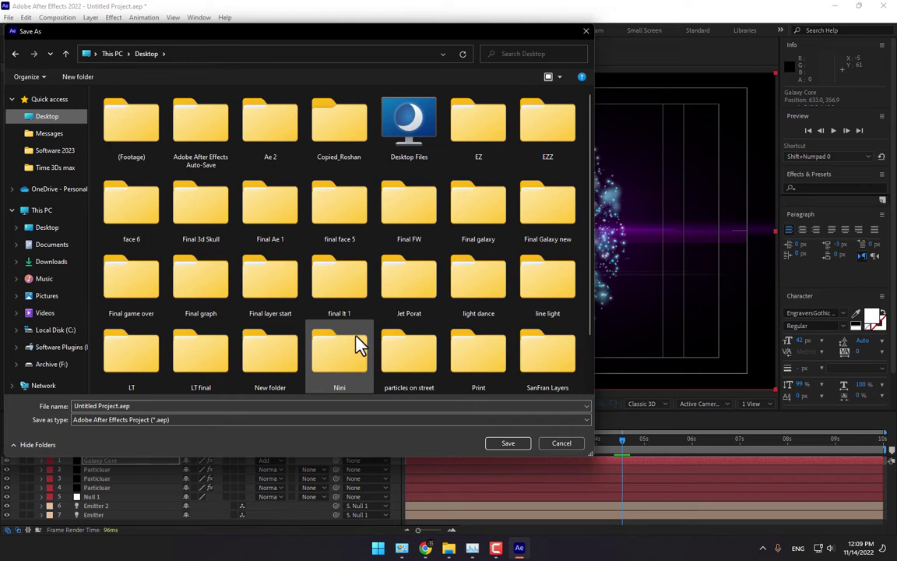
scroll(322, 300, "down", 1)
double_click(407, 354)
left_click(474, 272)
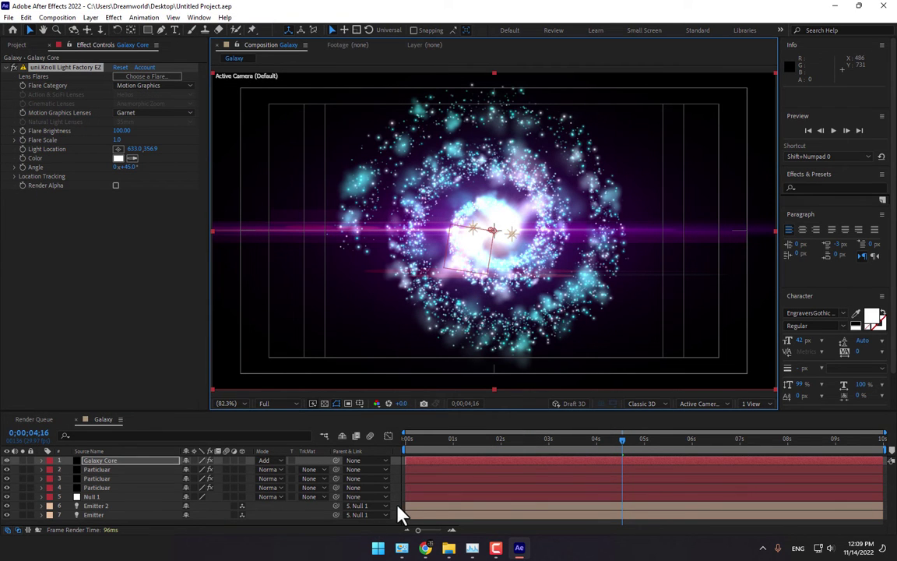
- Add a new camera layer, Camera 1, to the composition
right_click(398, 507)
mouse_move(464, 372)
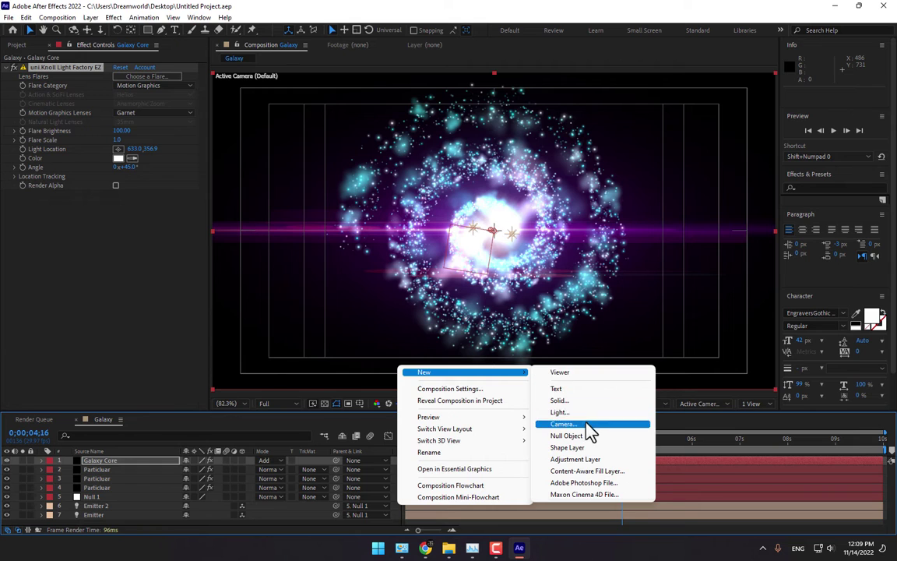
left_click(569, 424)
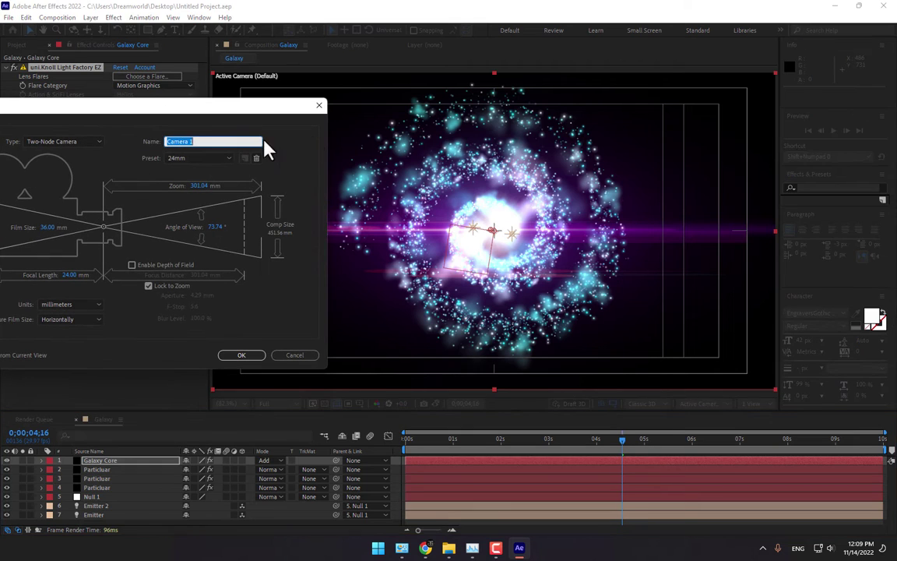
left_click(244, 357)
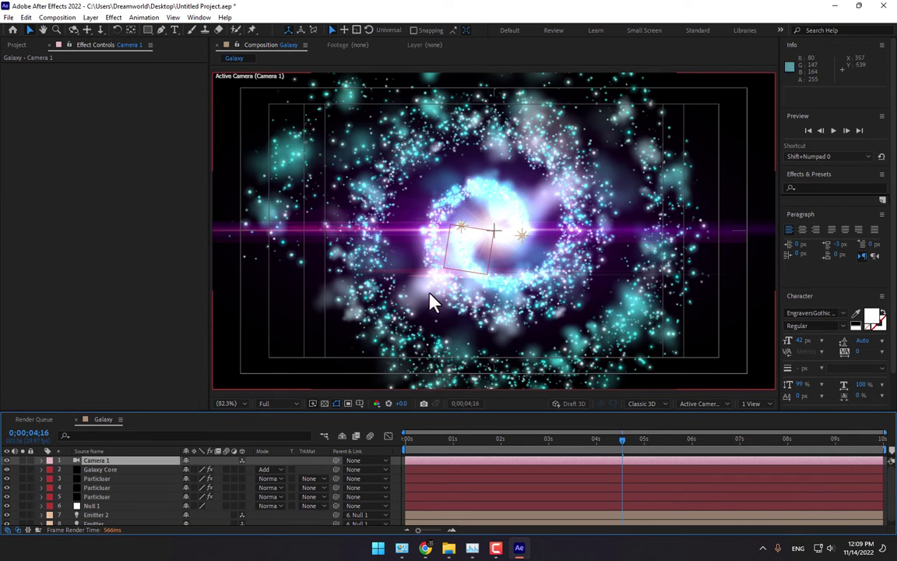
- Try orbiting Camera 1 around the galaxy twice, undoing each orbit
left_click(74, 30)
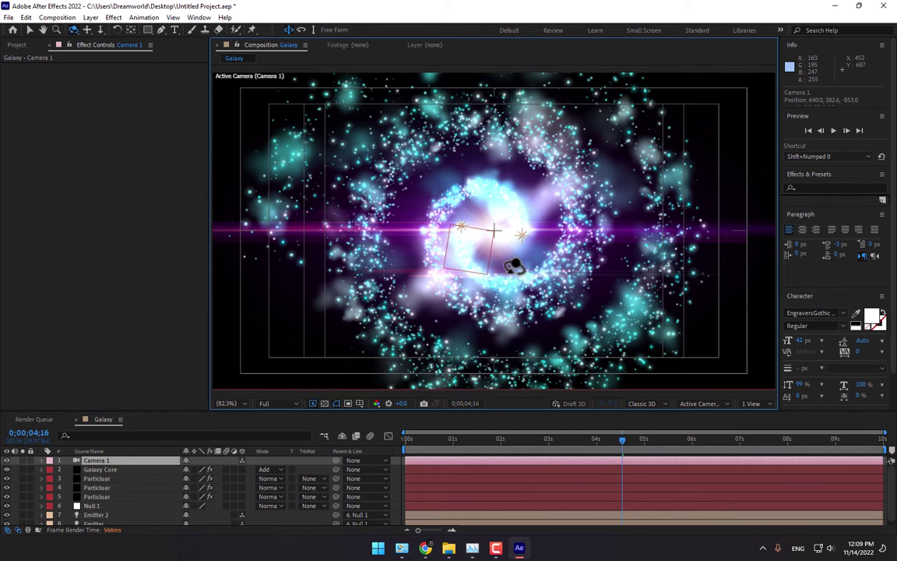
left_click_drag(511, 241, 506, 225)
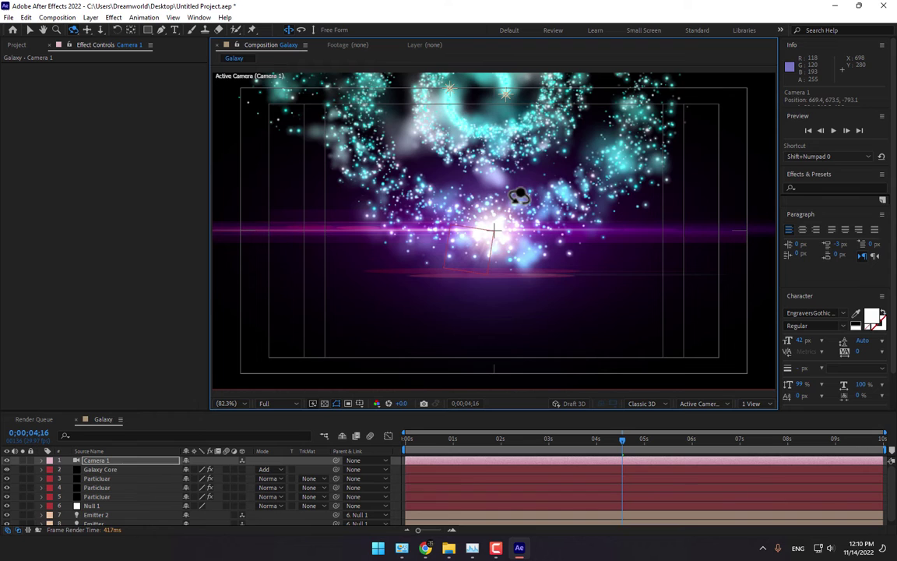
key("ctrl+z")
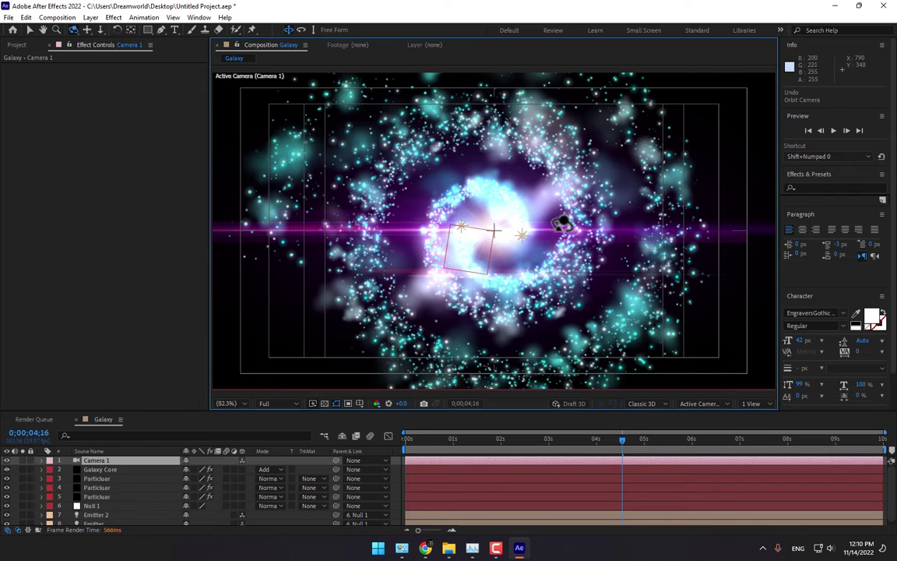
left_click_drag(560, 220, 480, 231)
key("ctrl+z")
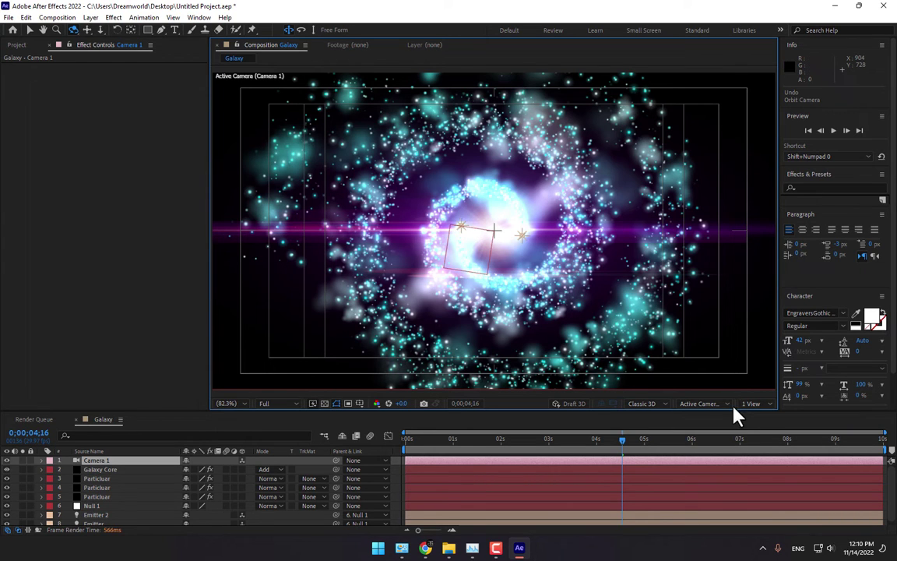
- In the Right 3D view, drag both Emitter layers along Z to the composition centre
left_click(721, 405)
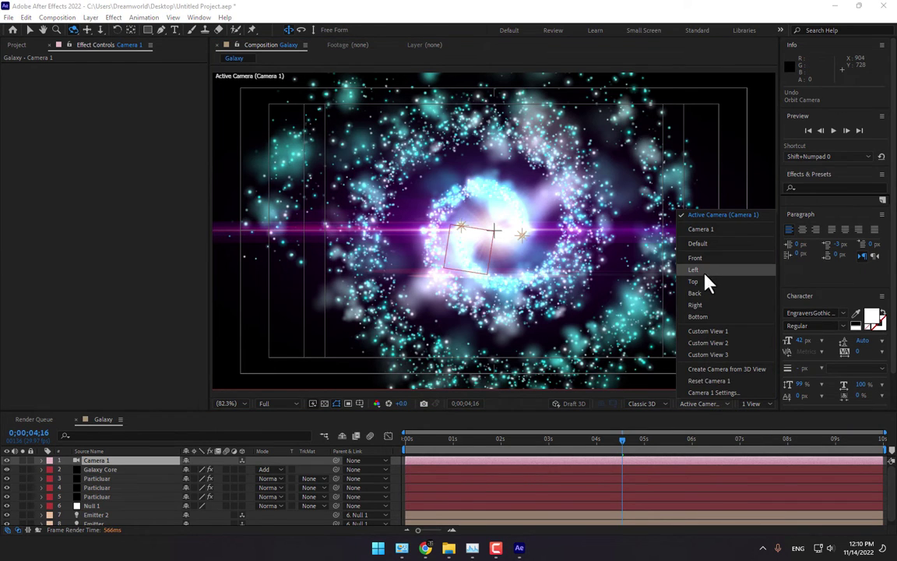
left_click(709, 304)
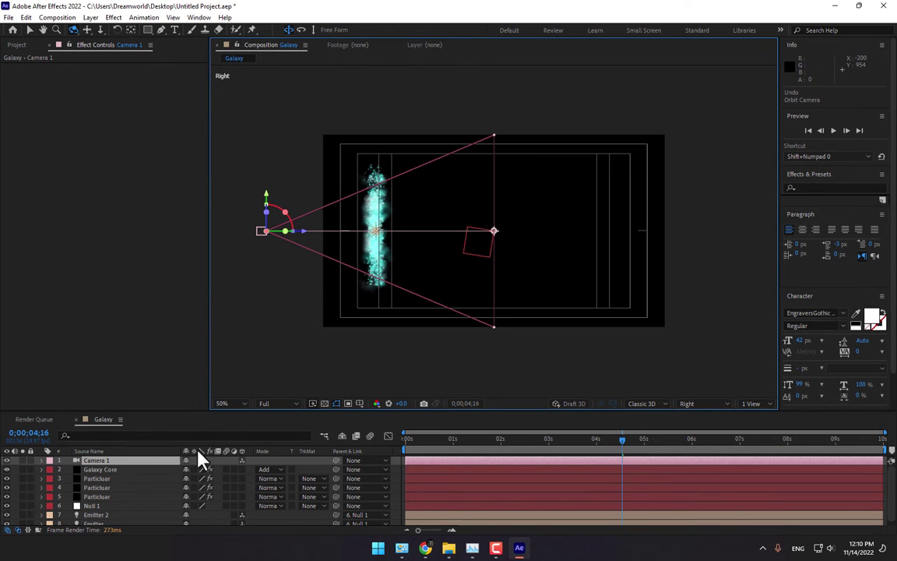
left_click(104, 515)
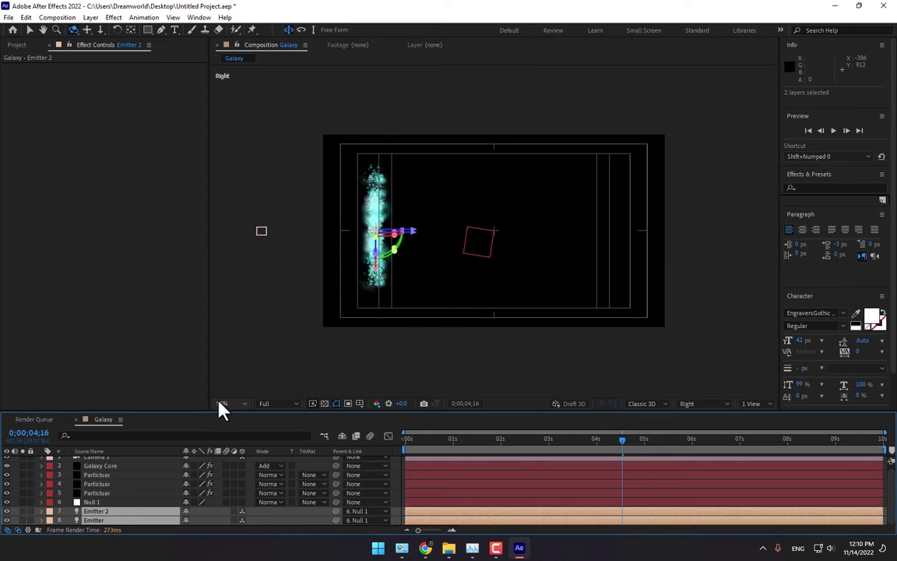
key("v")
left_click_drag(409, 231, 529, 233)
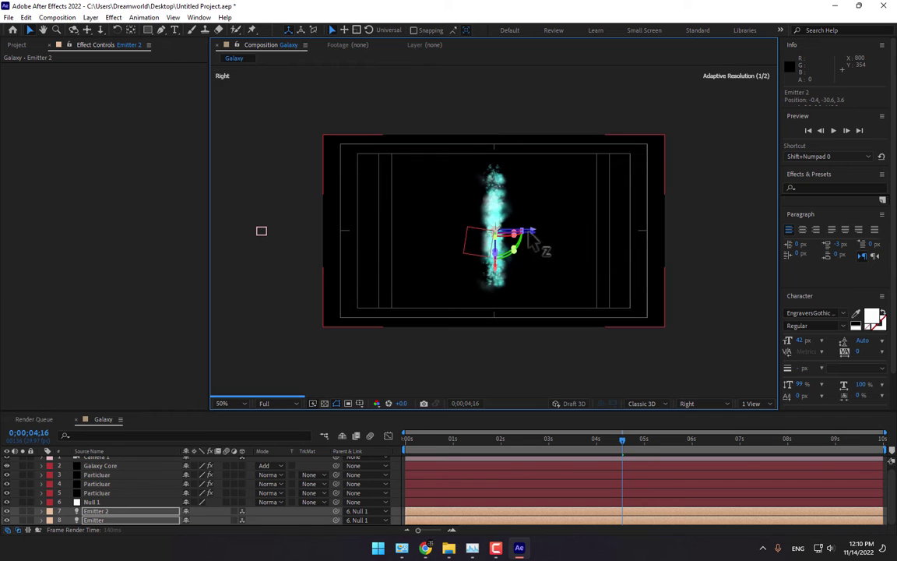
- Select Camera 1 and return the viewer to the Active Camera view
scroll(115, 475, "up", 2)
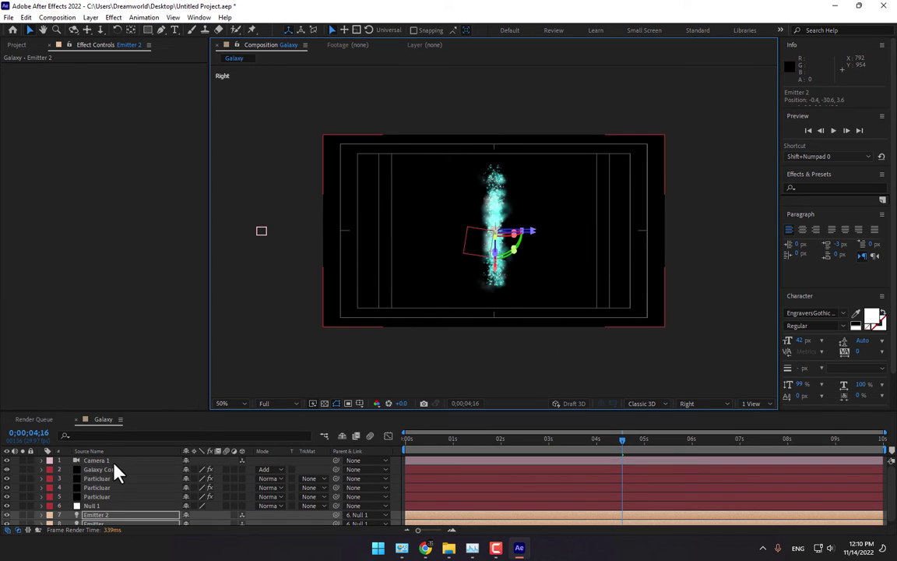
left_click(109, 461)
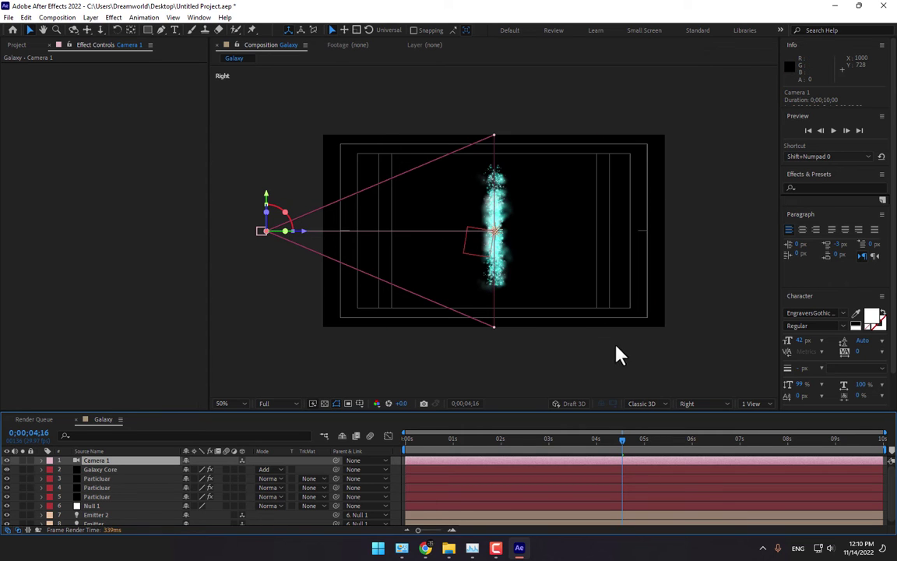
left_click(712, 403)
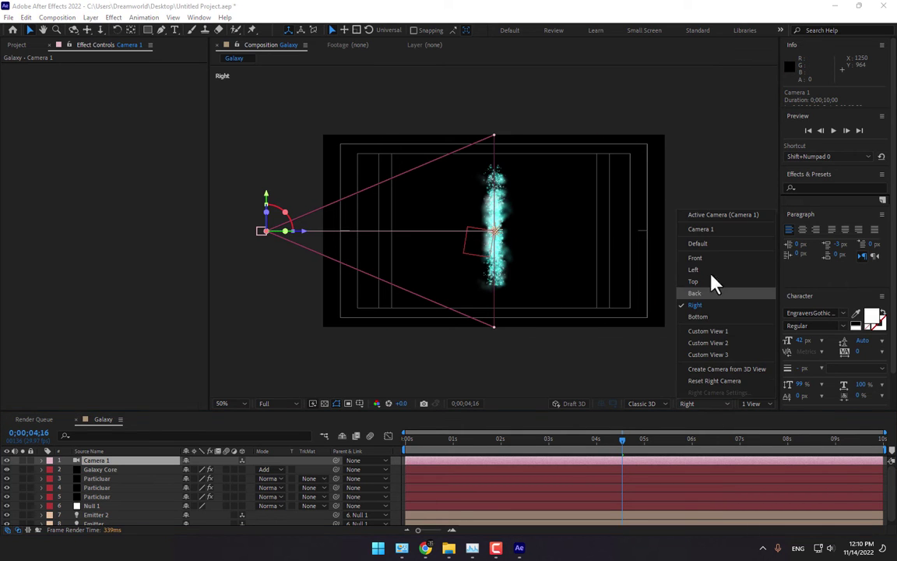
left_click(717, 217)
- Show the composition at full size and orbit Camera 1 to tilt the galaxy
key("slash")
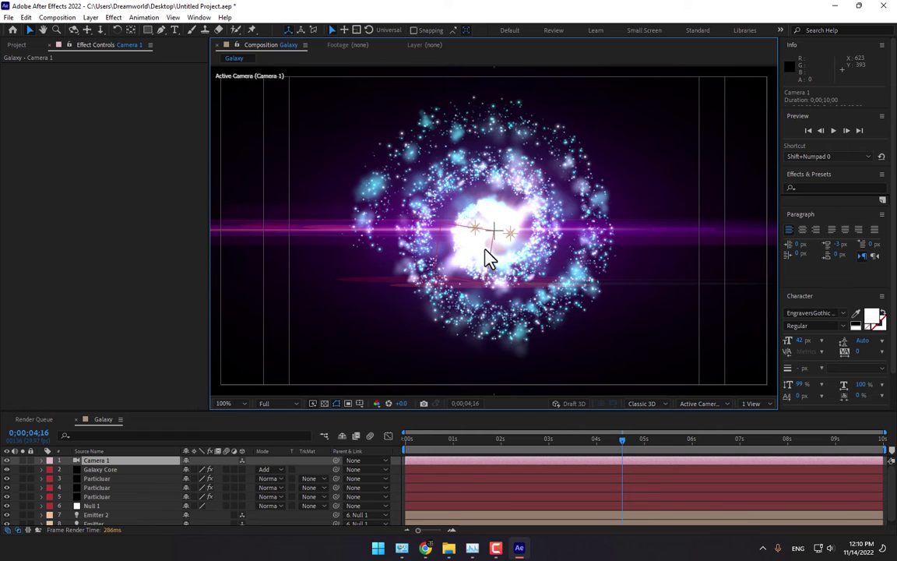
left_click(74, 30)
left_click_drag(476, 176, 480, 151)
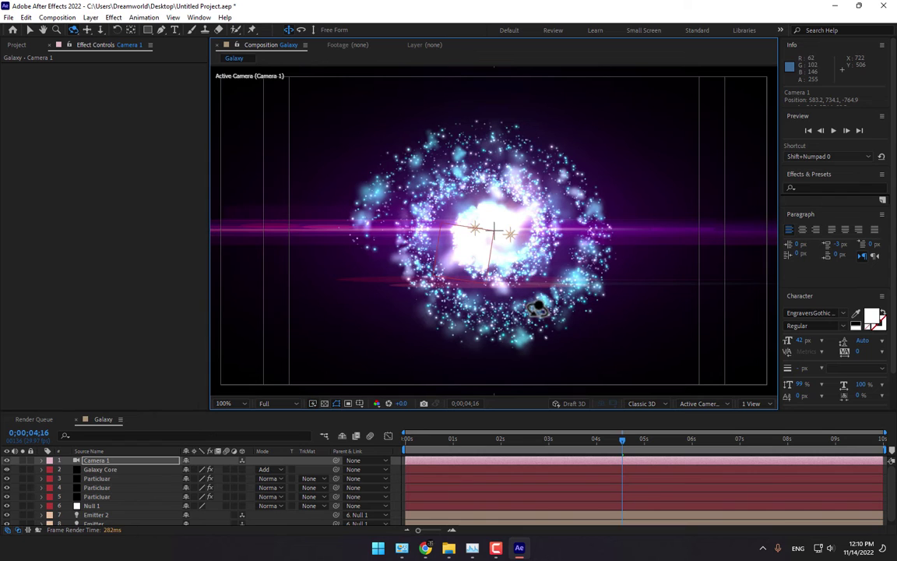
left_click_drag(525, 250, 526, 249)
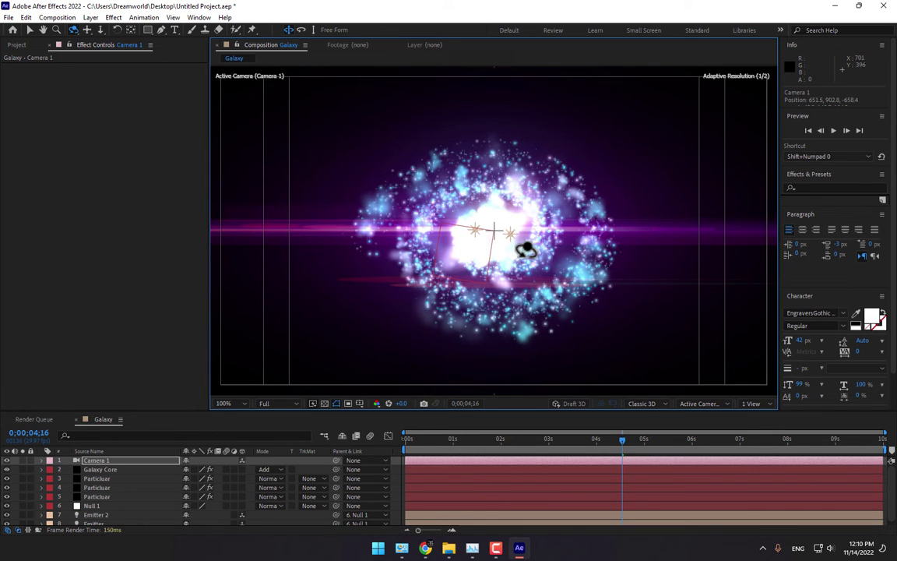
- Rotate Galaxy Core 90° so its flare streak runs vertically
left_click(109, 470)
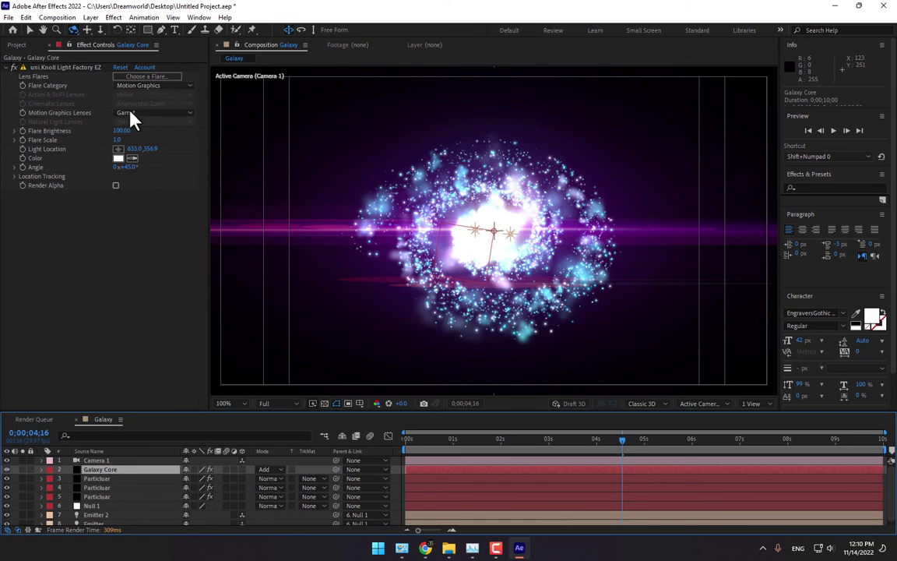
key("w")
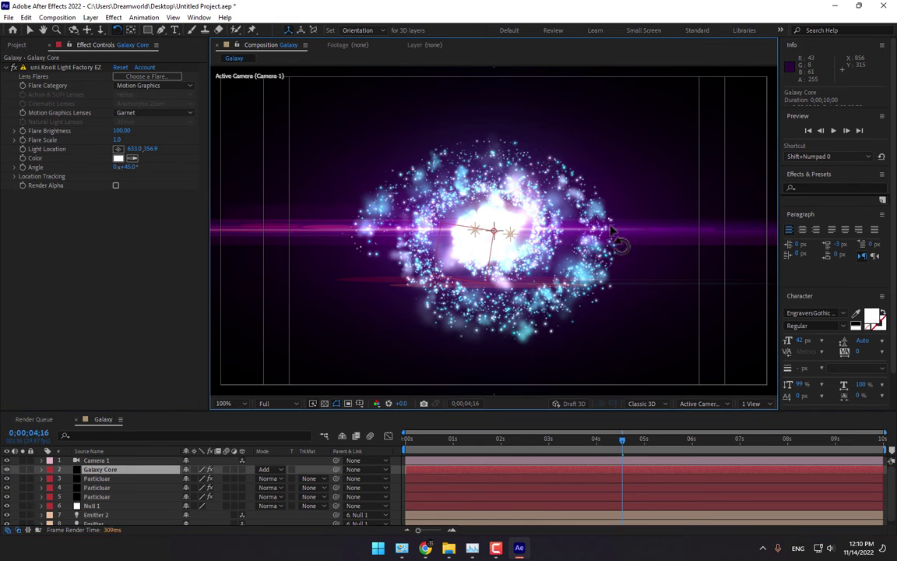
mouse_move(616, 244)
left_mouse_down()
mouse_move(553, 343)
mouse_move(507, 343)
left_mouse_up()
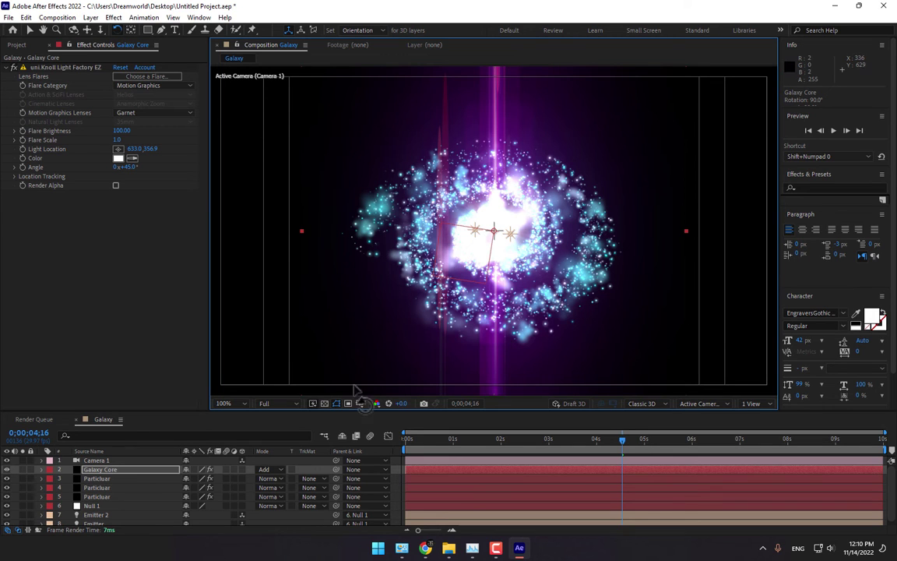
- Create a black solid named Stars BG and search the effects for 'fractal'
right_click(401, 490)
mouse_move(465, 356)
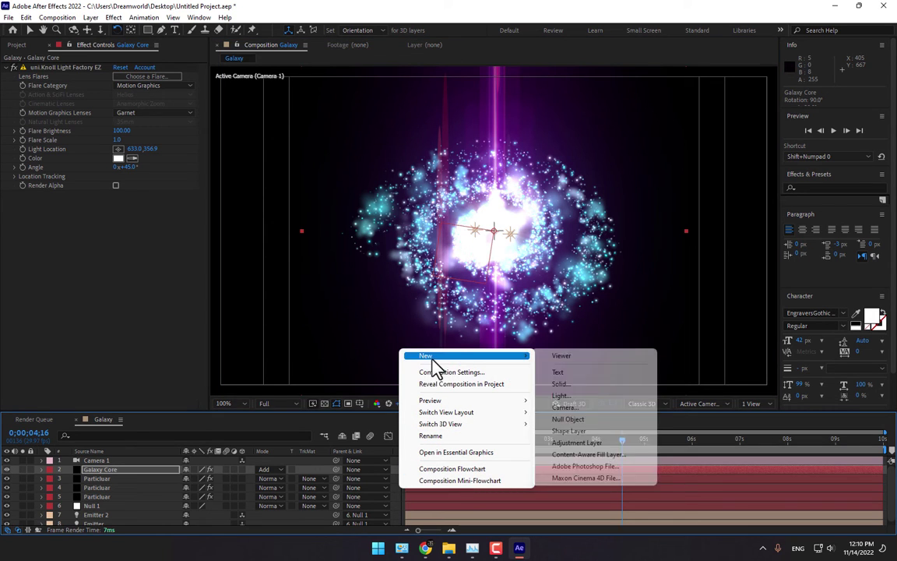
left_click(561, 384)
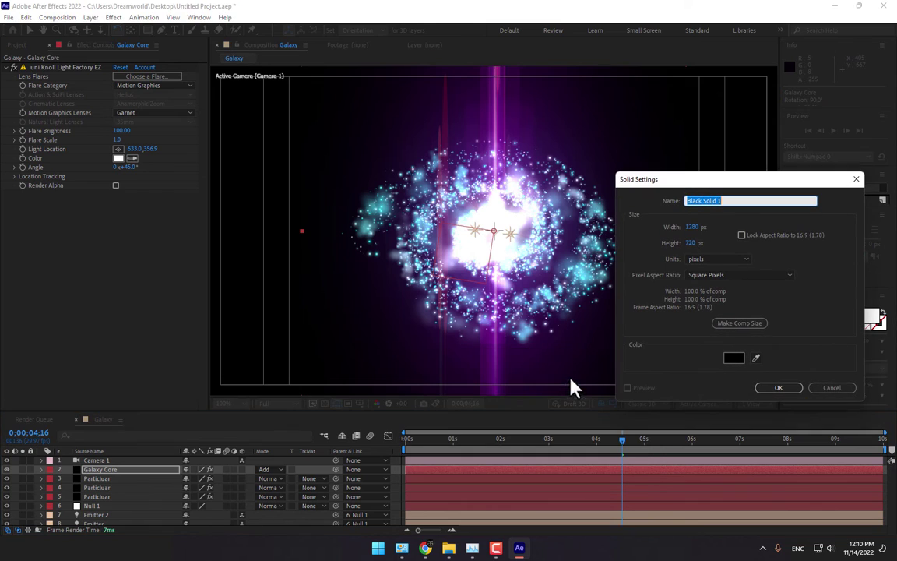
type("Stars ")
type("BG")
key("Return")
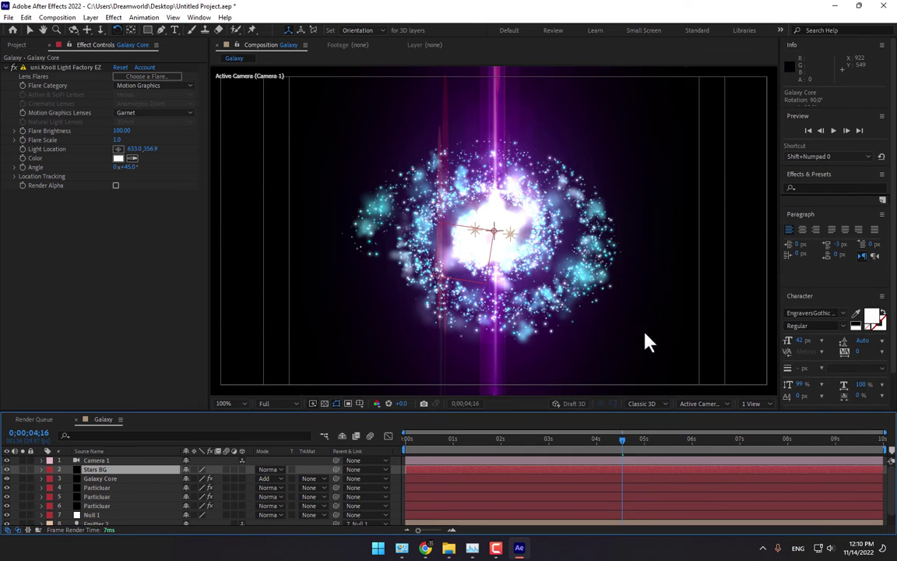
left_click(824, 189)
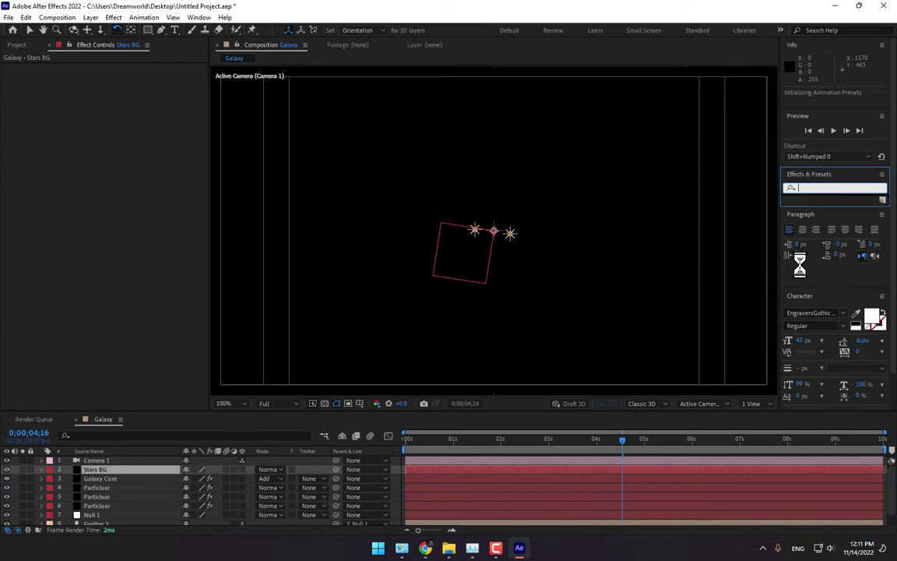
type("fractal")
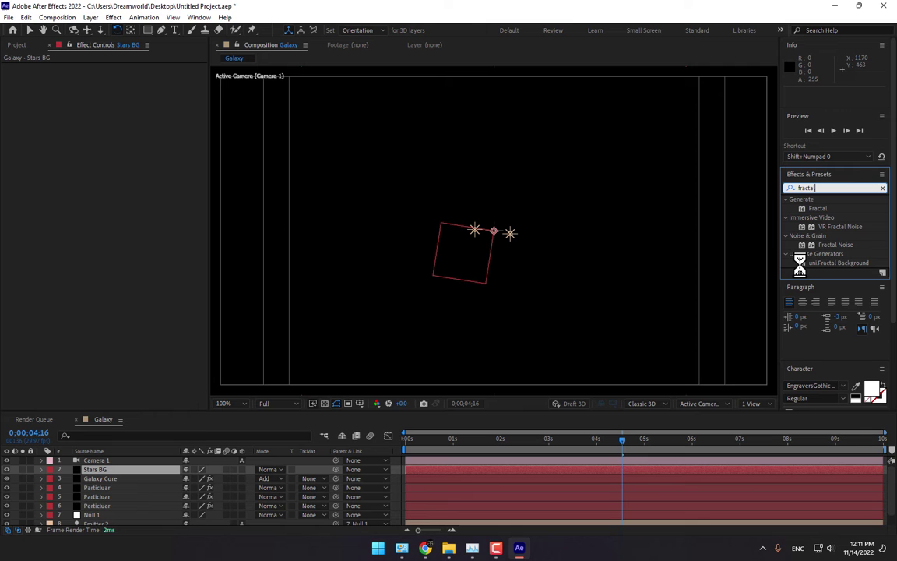
- Apply Fractal Noise to Stars BG, raising contrast and shrinking its scale into fine specks
double_click(831, 244)
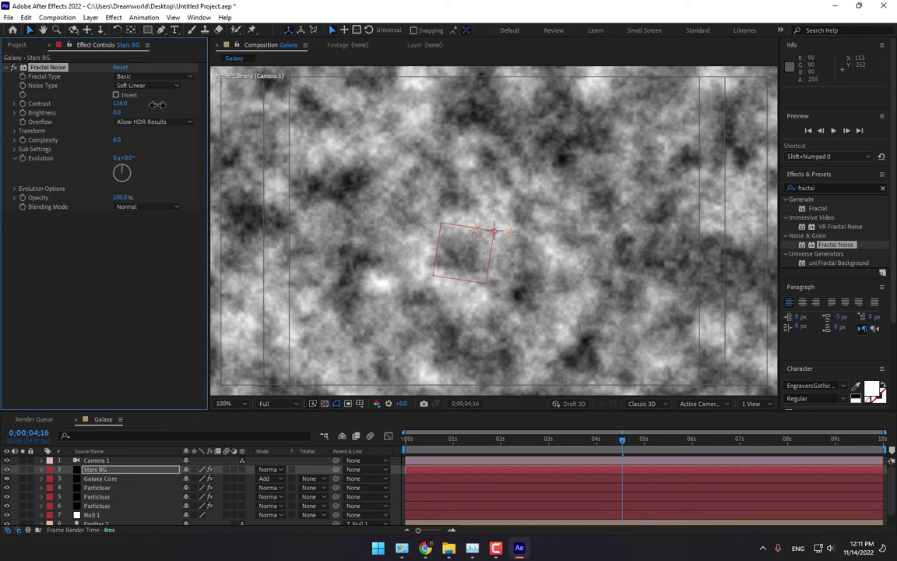
mouse_move(117, 103)
left_mouse_down()
mouse_move(103, 115)
mouse_move(78, 115)
mouse_move(204, 105)
left_mouse_up()
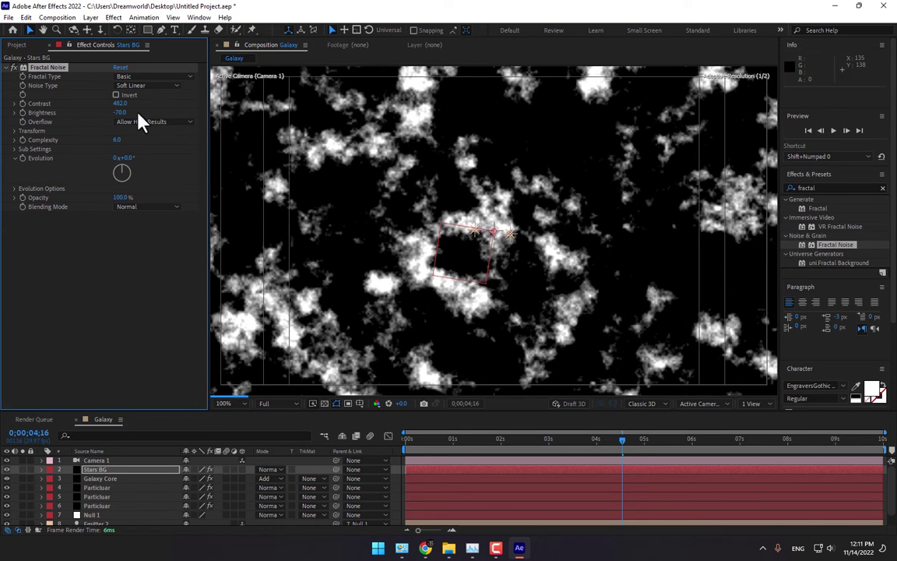
mouse_move(123, 112)
left_mouse_down()
mouse_move(105, 125)
mouse_move(164, 103)
left_mouse_up()
left_click(14, 131)
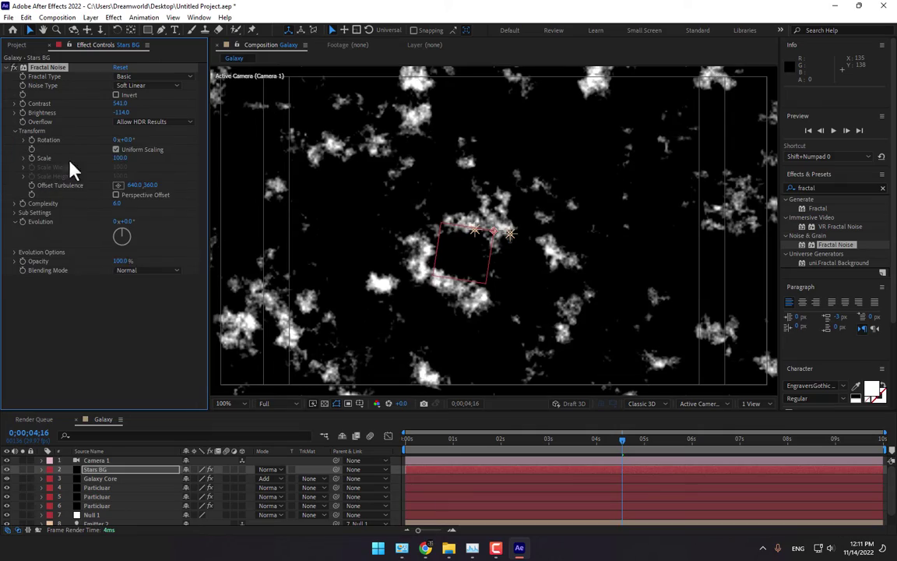
left_click(23, 158)
mouse_move(118, 158)
left_mouse_down()
mouse_move(114, 191)
mouse_move(102, 174)
left_mouse_up()
mouse_move(116, 104)
left_mouse_down()
mouse_move(125, 121)
mouse_move(104, 223)
left_mouse_up()
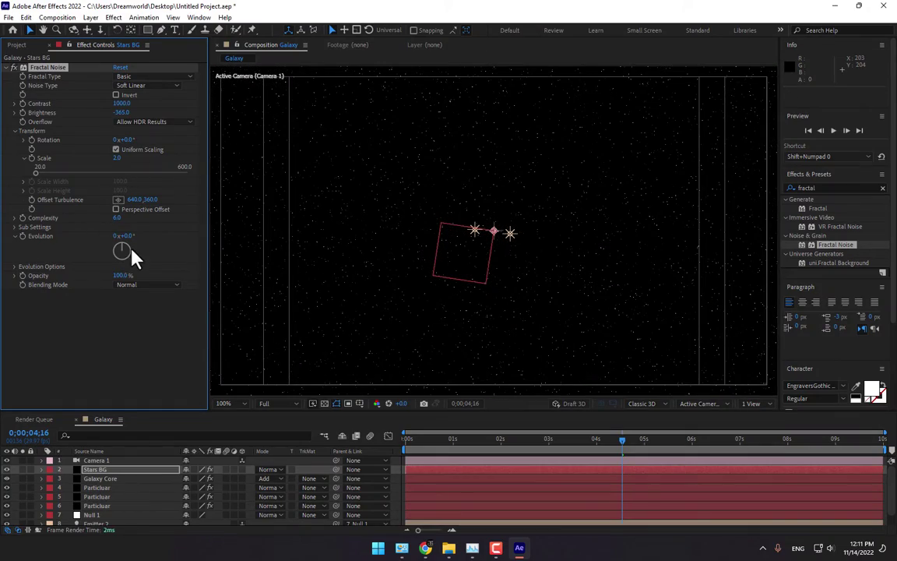
- Set the noise Brightness to -398 and fine-tune contrast and scale, ending near 5.7
left_click(121, 113)
type("-398")
key("Return")
left_click_drag(122, 103, 147, 102)
left_click_drag(117, 164, 134, 157)
- Keyframe Evolution from 0 at the start to 3 revolutions at the end, then preview
key("Home")
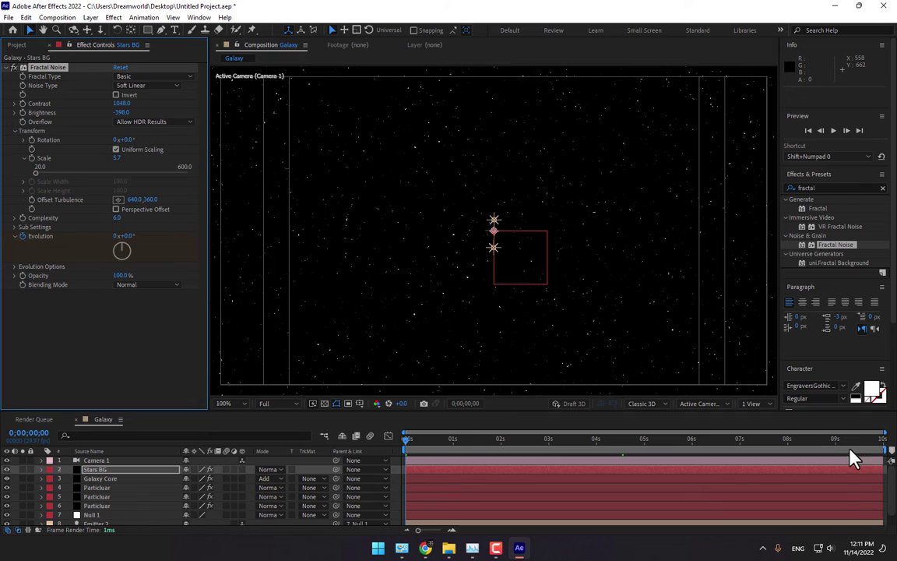
key("End")
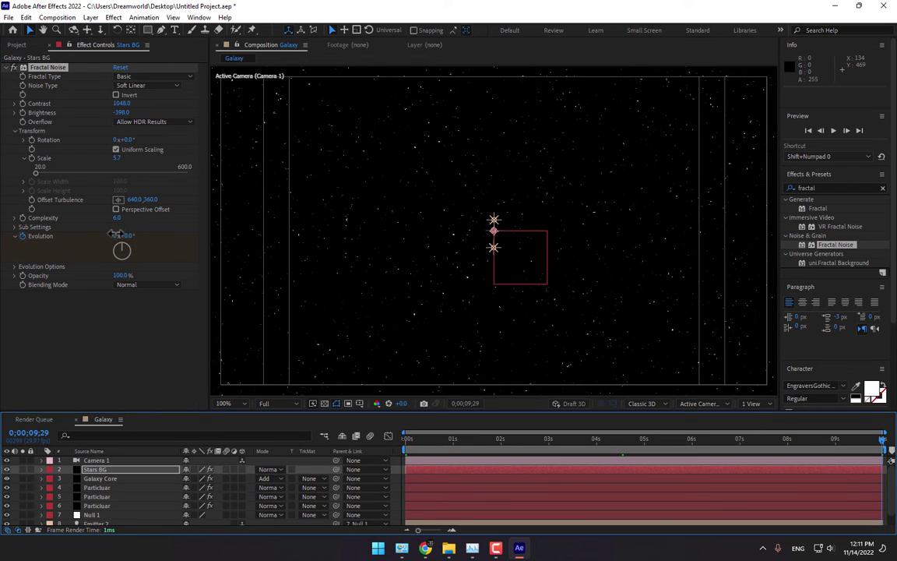
left_click(118, 235)
type("3")
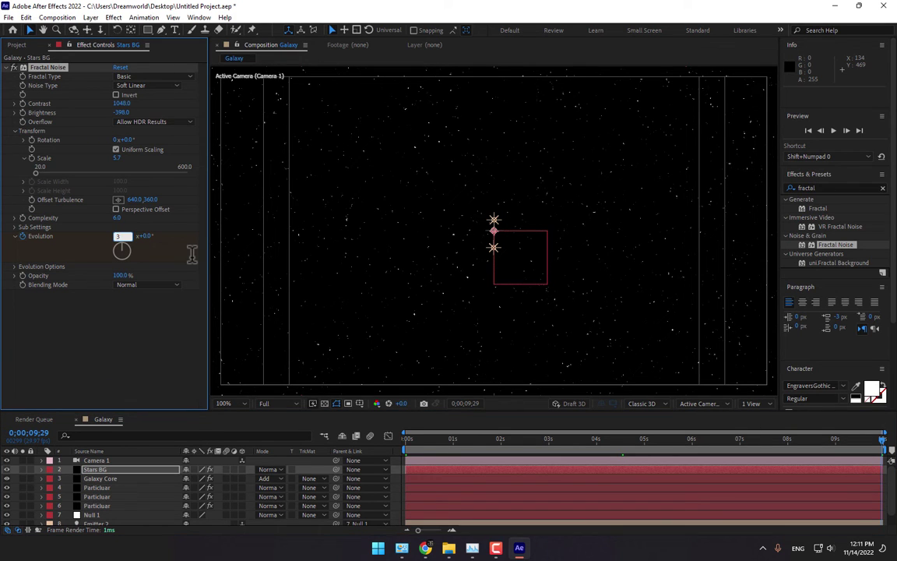
key("Return")
left_click_drag(473, 447, 577, 440)
- Duplicate the Stars BG layer
left_click(100, 471)
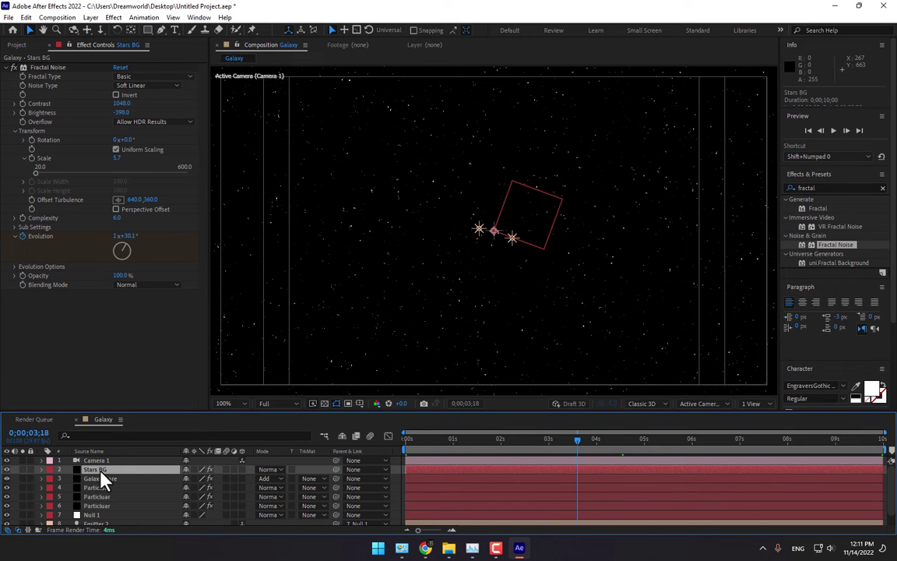
key("ctrl+z")
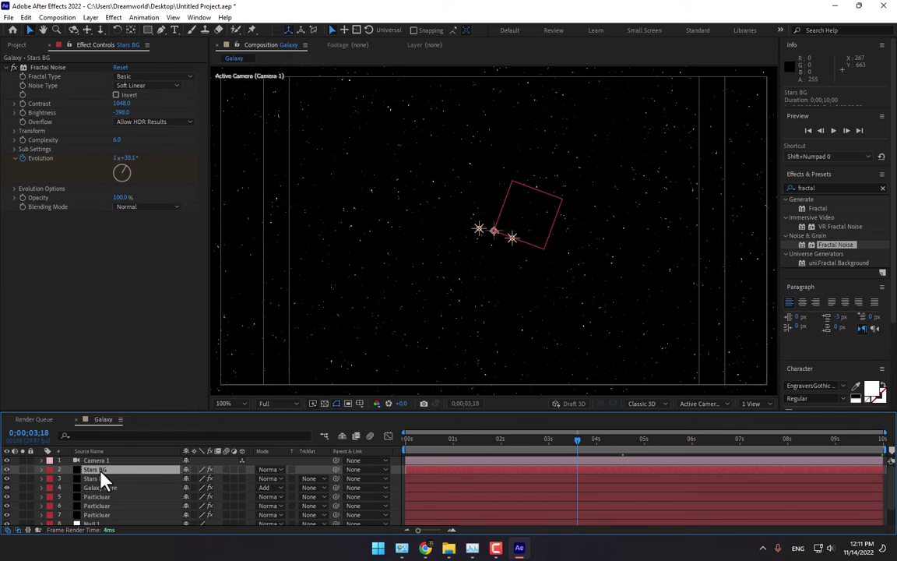
key("ctrl+z")
- On the copy, raise Contrast, set Scale to about 101.7 and Opacity to 57%
left_click(53, 69)
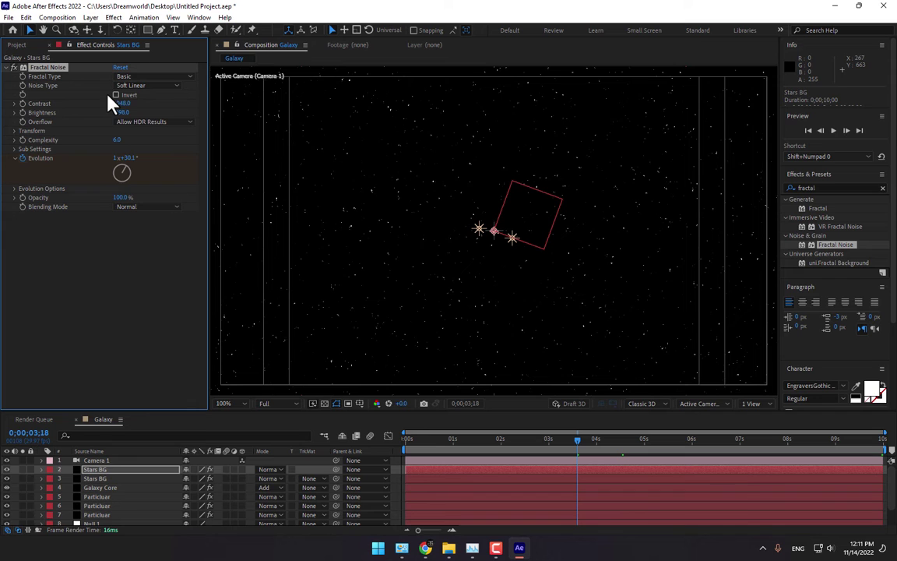
left_click_drag(129, 109, 191, 105)
left_click(15, 131)
left_click(23, 158)
left_click_drag(117, 158, 169, 158)
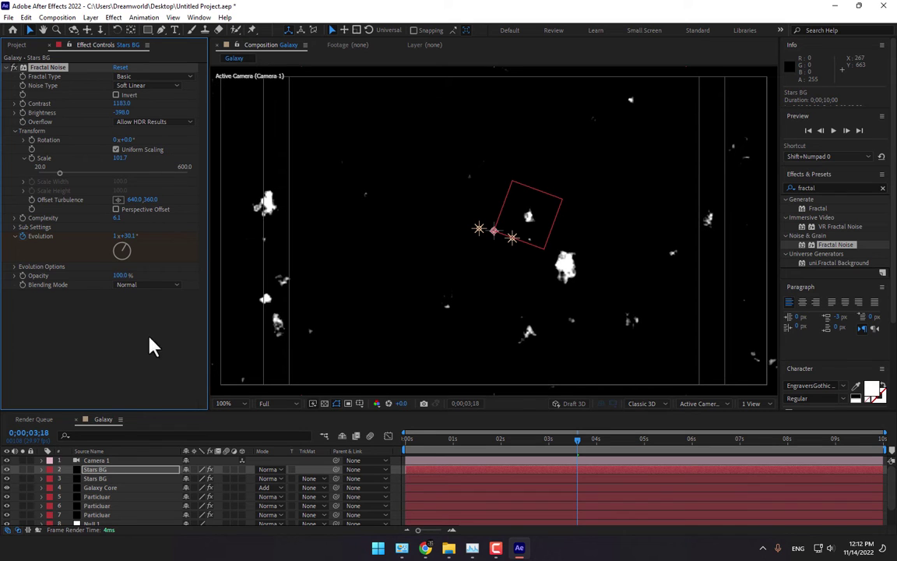
left_click_drag(125, 275, 104, 278)
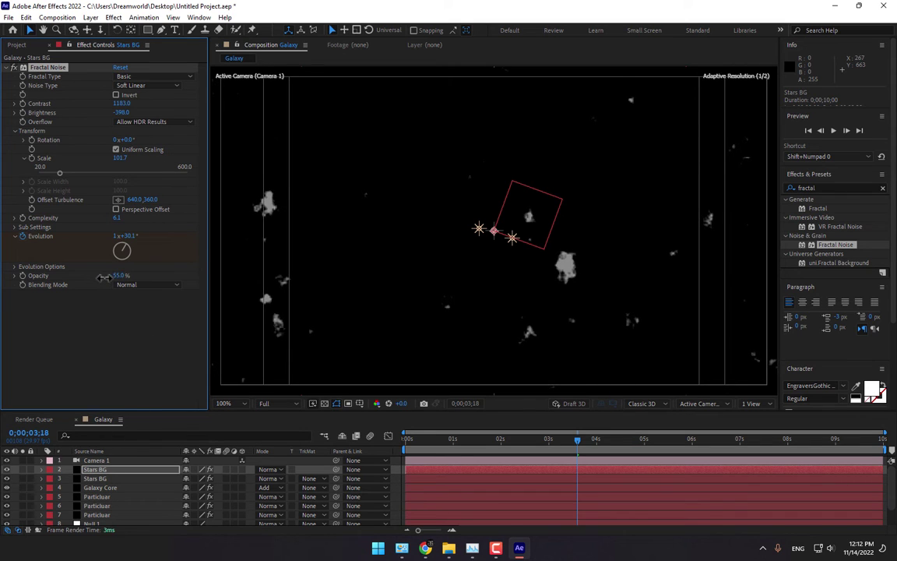
left_click(101, 470)
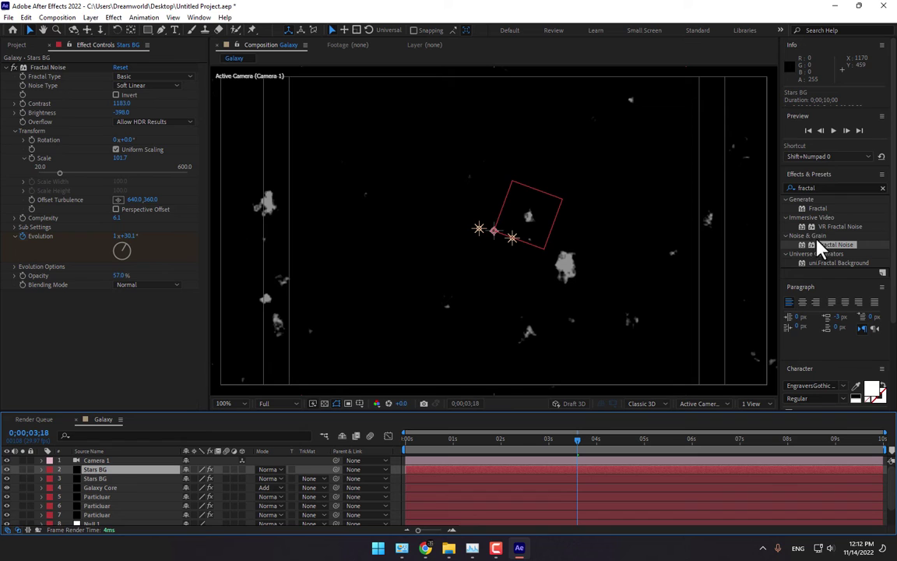
- Apply Hue/Saturation to the top Stars BG copy and colorize it cyan, hue about 187°
left_click(824, 185)
type("hue")
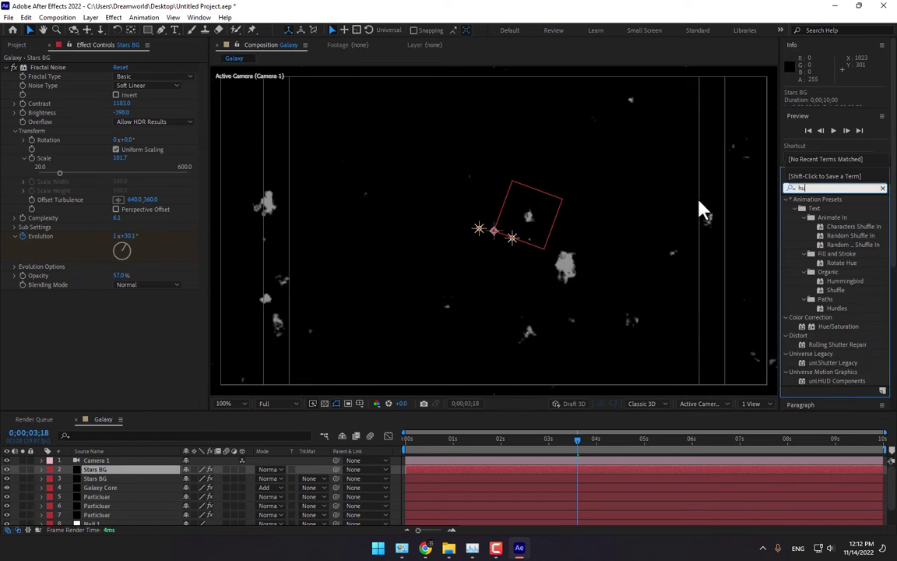
left_click_drag(834, 249, 136, 284)
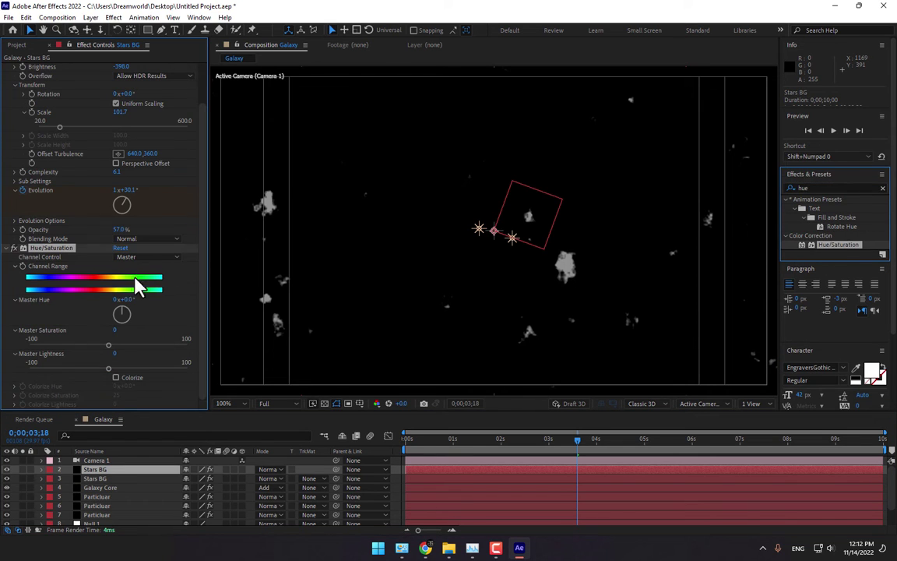
left_click(116, 376)
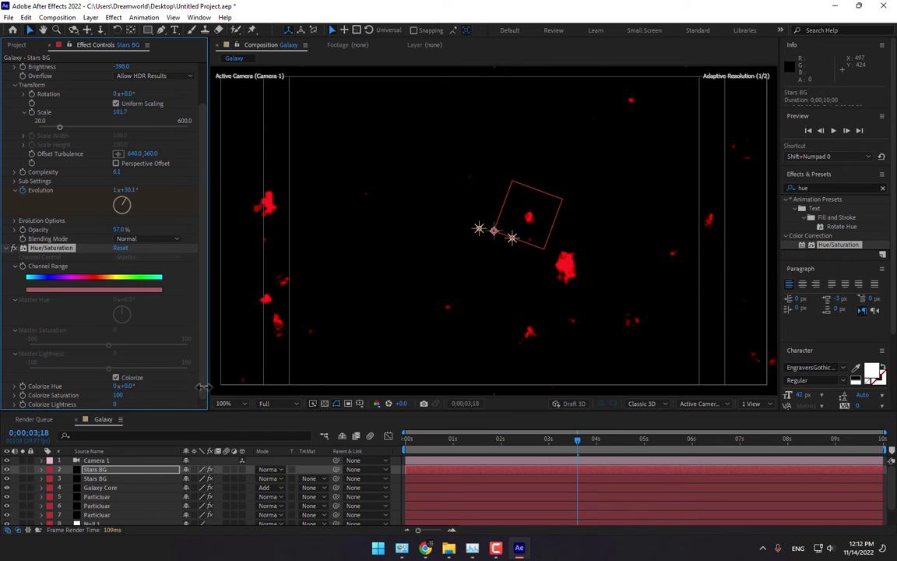
left_click_drag(127, 386, 162, 385)
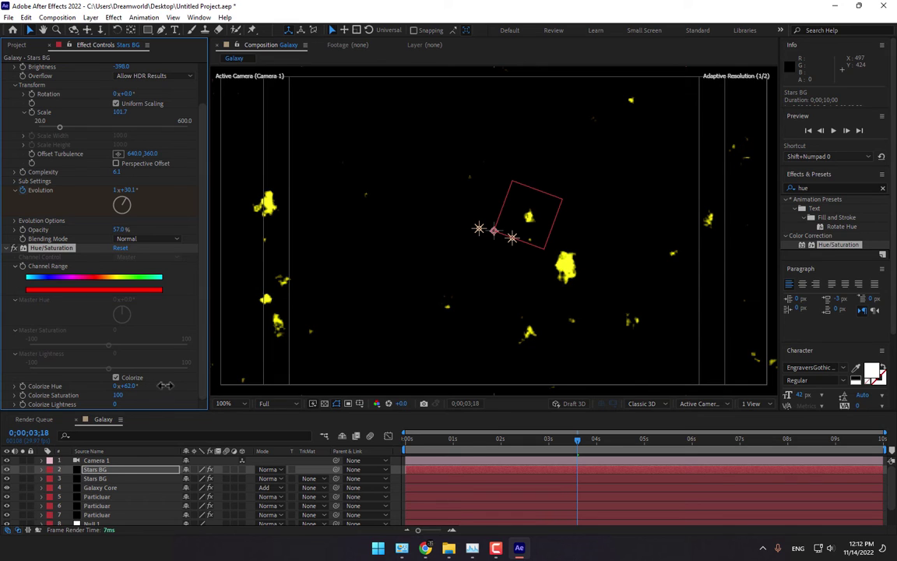
mouse_move(173, 385)
left_mouse_down()
mouse_move(232, 384)
mouse_move(223, 385)
left_mouse_up()
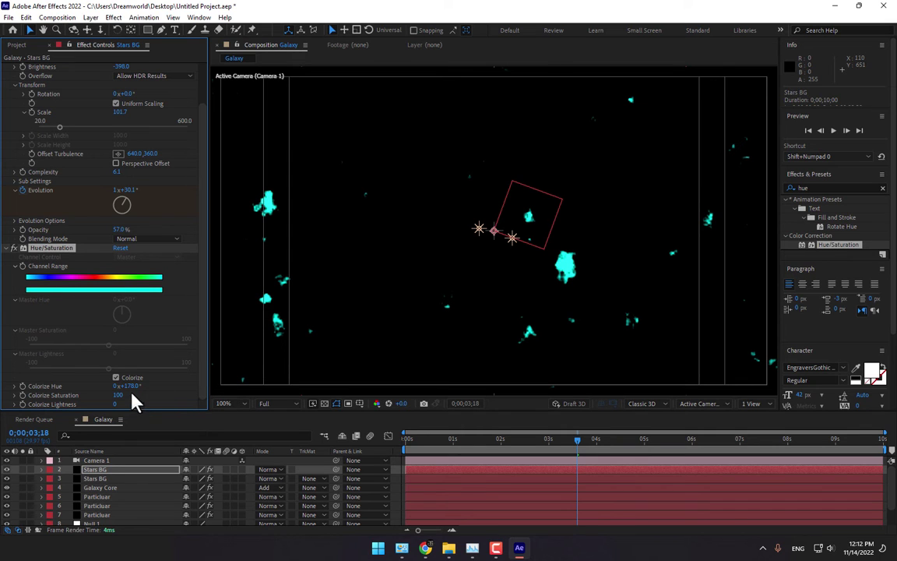
left_click_drag(128, 386, 133, 385)
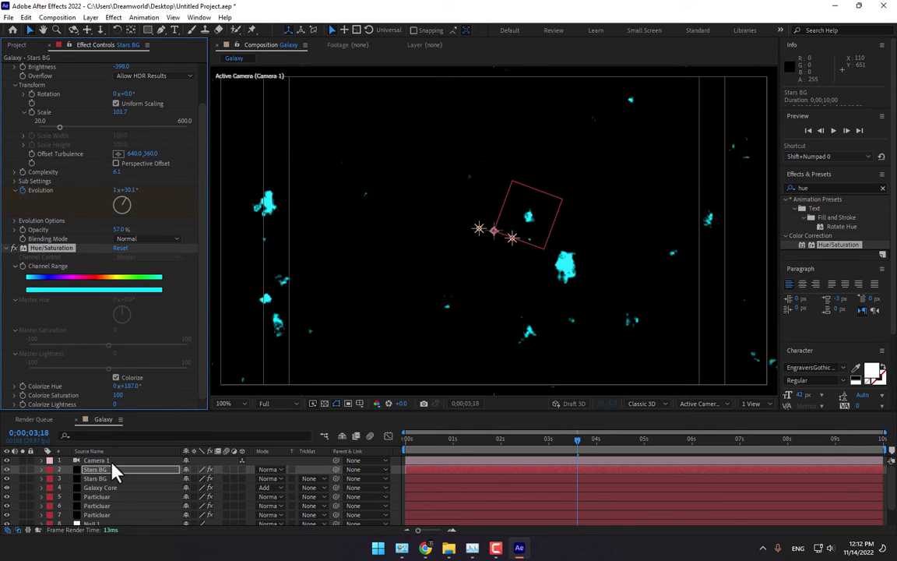
- Set both stars layers to additive blending and enlarge the cyan star clumps layer
left_click(277, 470)
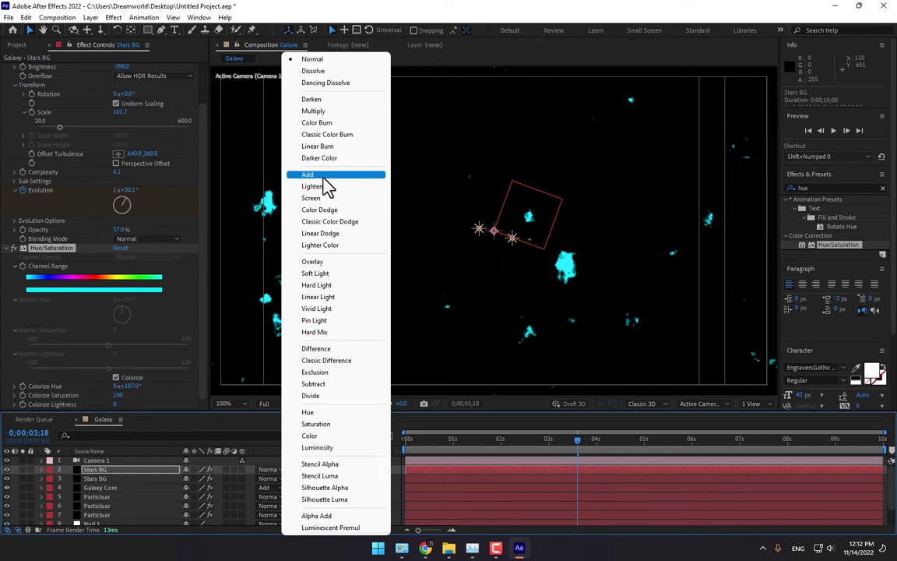
left_click(325, 184)
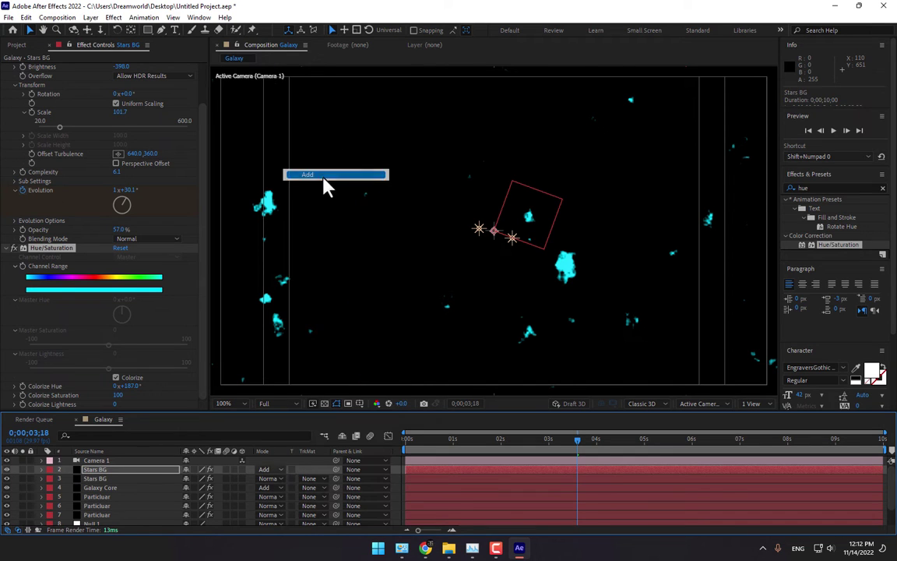
left_click(272, 480)
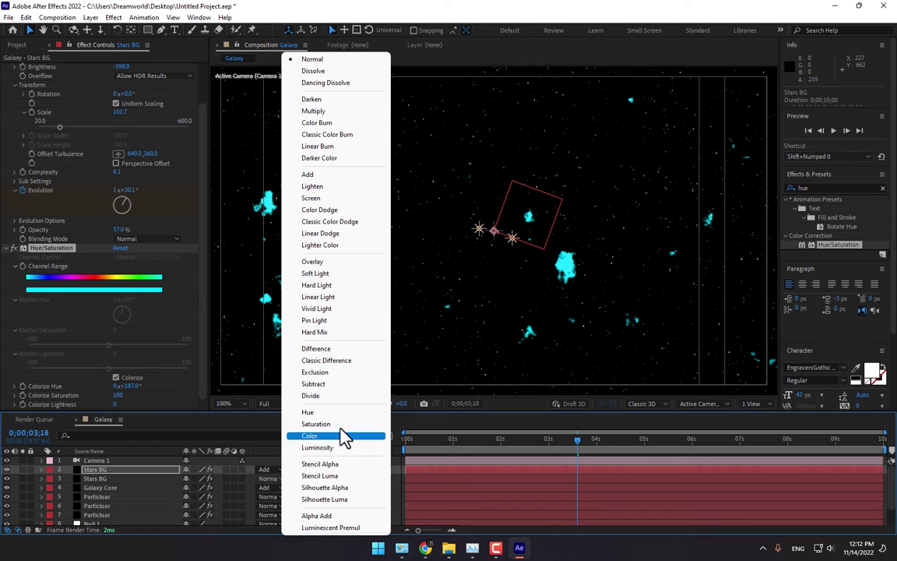
left_click(325, 176)
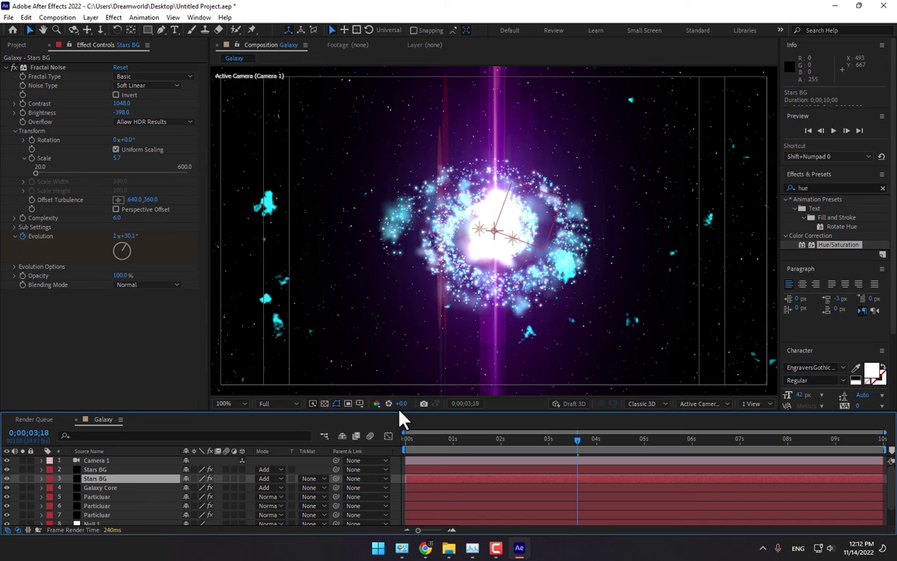
left_click(97, 469)
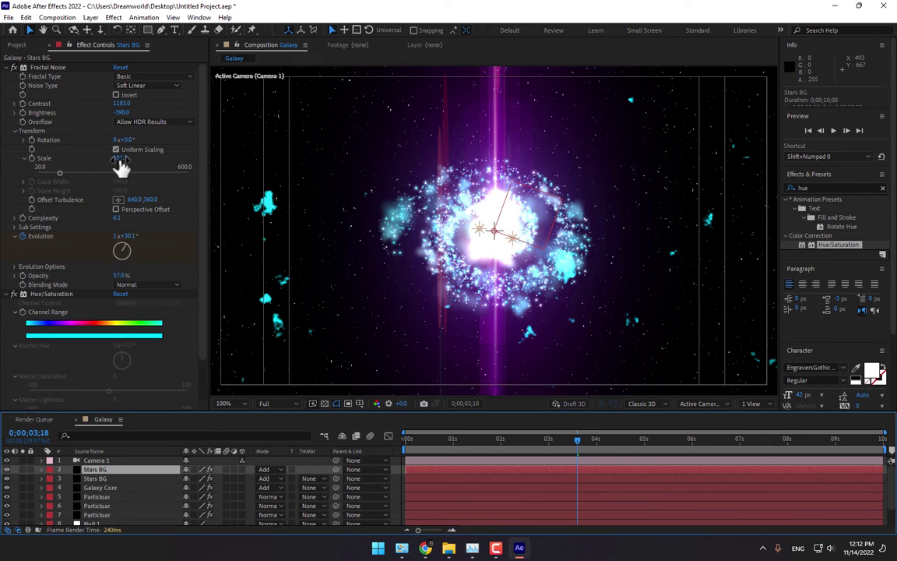
left_click_drag(120, 158, 267, 152)
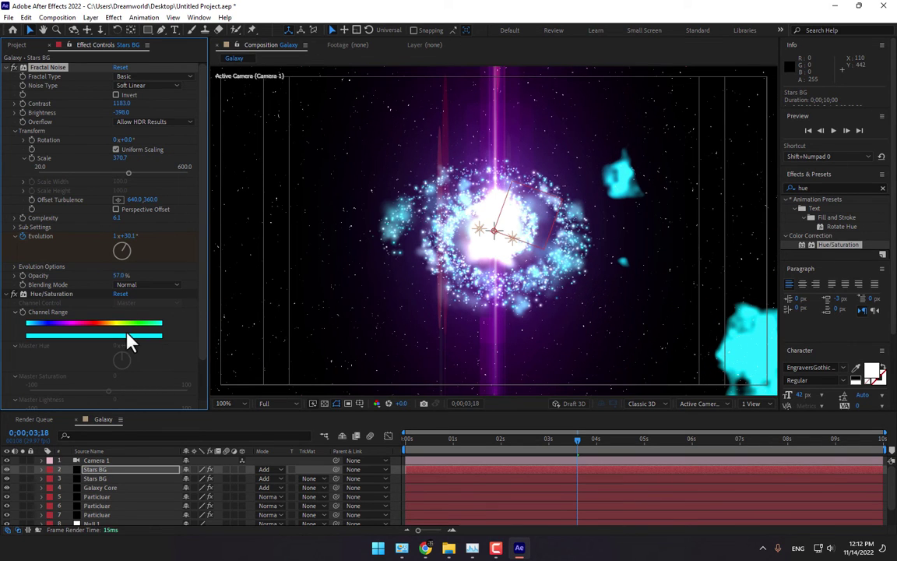
- Try Fractal Noise blending modes Color Dodge, Overlay, Multiply, Screen, then Add
left_click(145, 286)
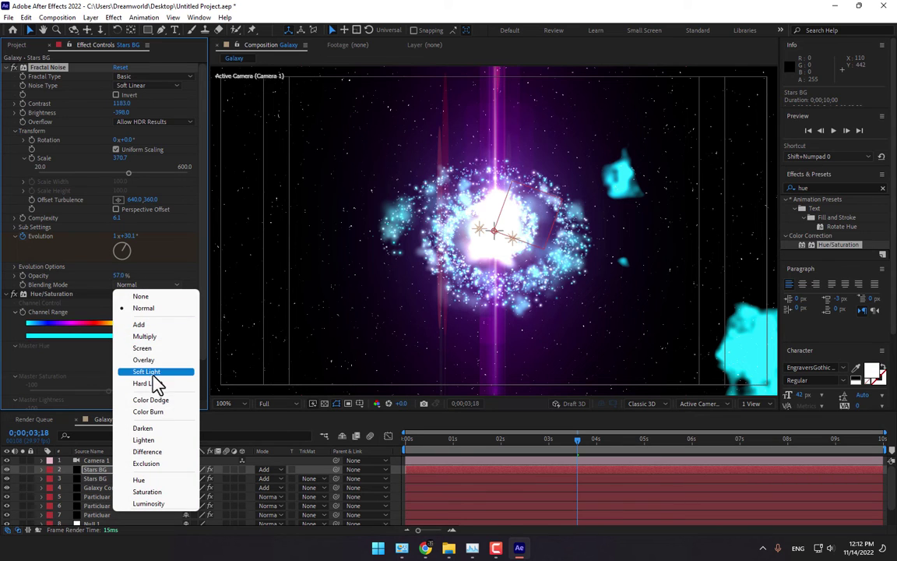
left_click(157, 402)
left_click(165, 285)
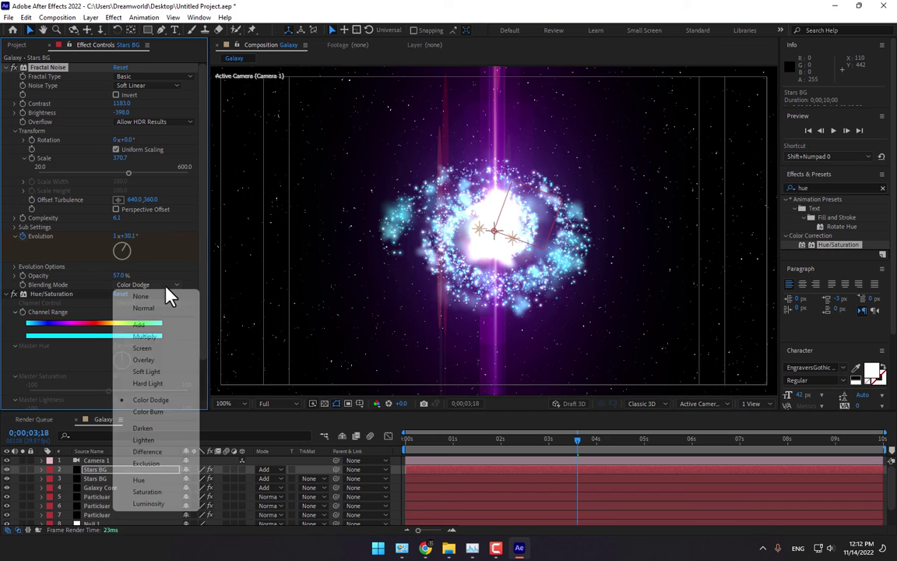
left_click(152, 359)
left_click(163, 285)
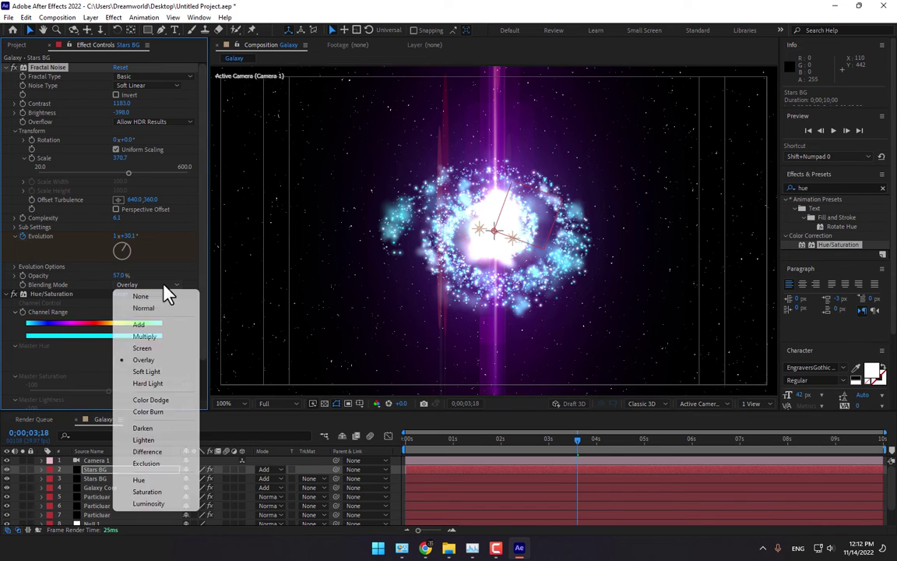
left_click(154, 337)
left_click(165, 285)
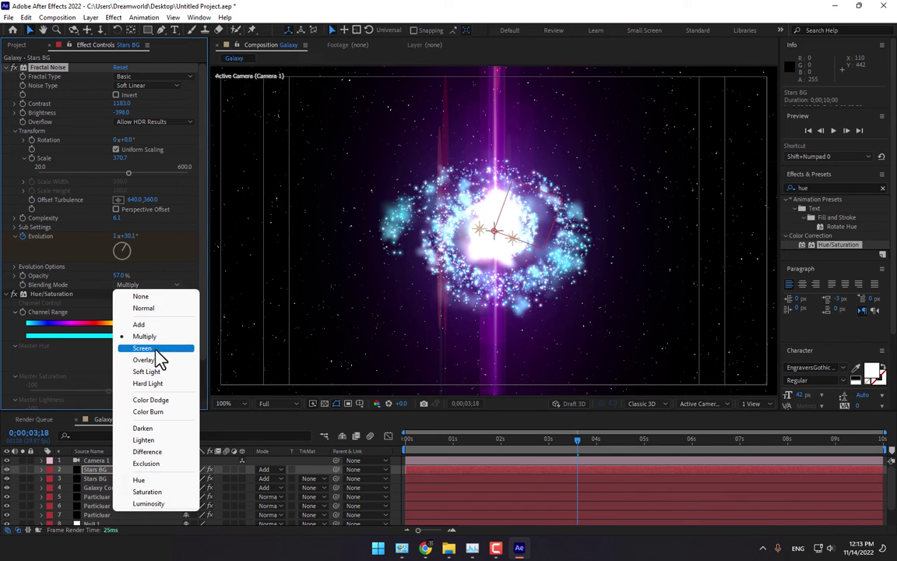
left_click(158, 348)
left_click(162, 285)
left_click(155, 320)
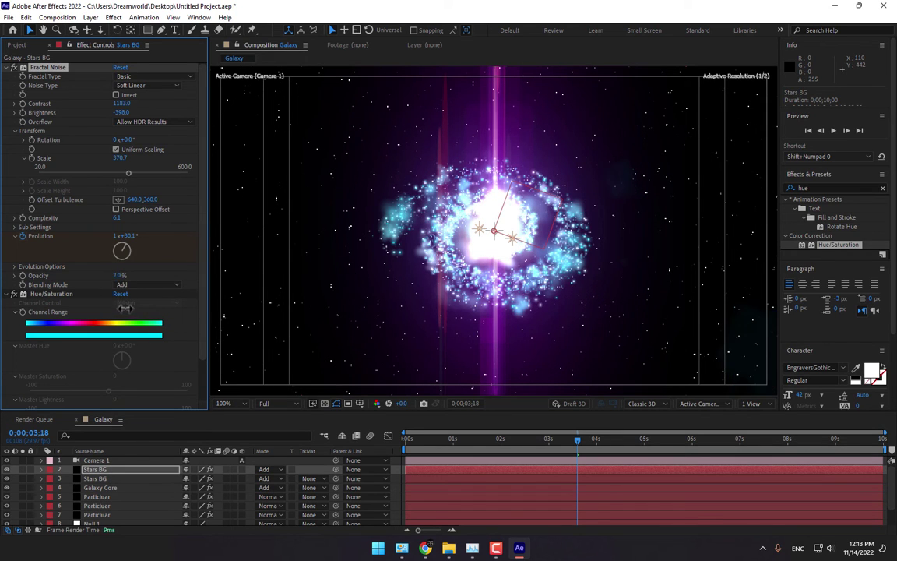
- Set the noise clouds to Lighten blending at 32% opacity
mouse_move(120, 274)
left_mouse_down()
mouse_move(125, 305)
mouse_move(140, 290)
left_mouse_up()
left_click(142, 286)
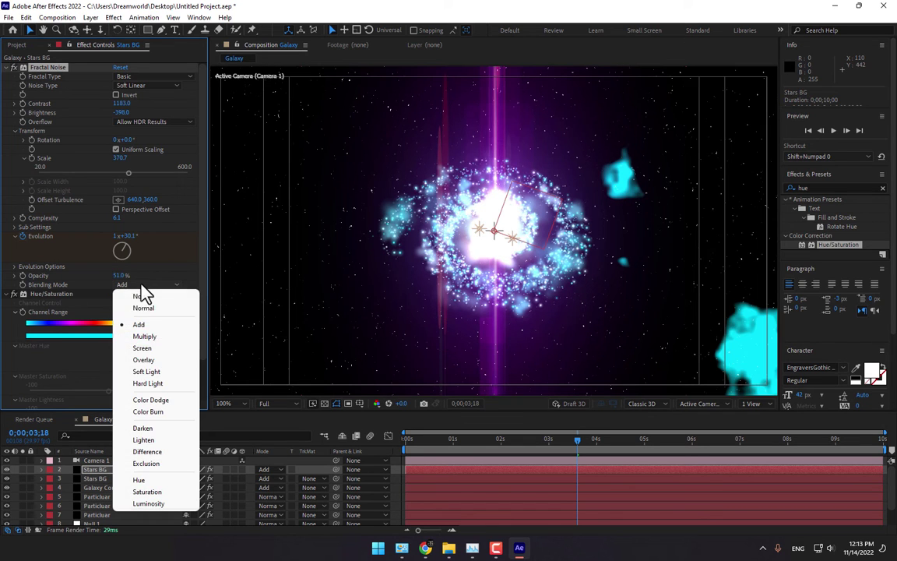
left_click(152, 441)
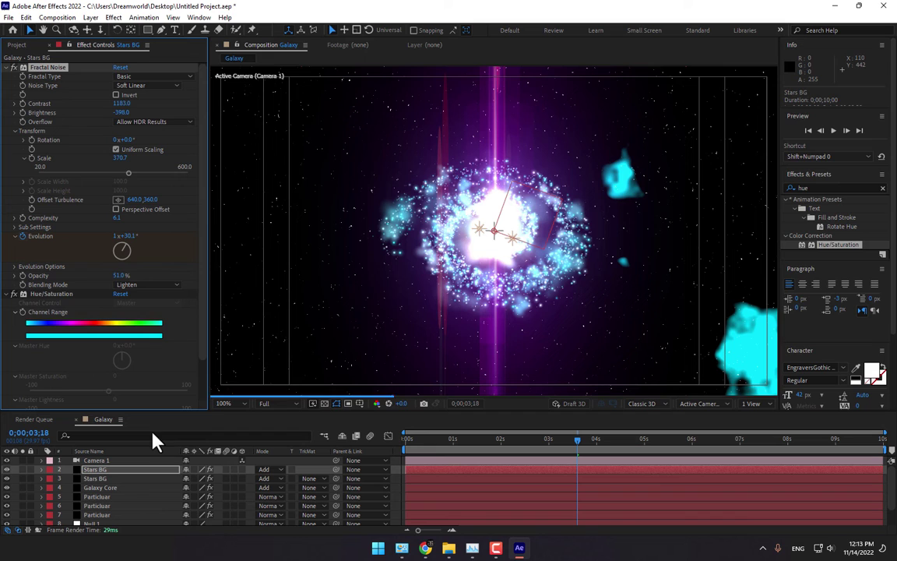
left_click_drag(122, 276, 117, 287)
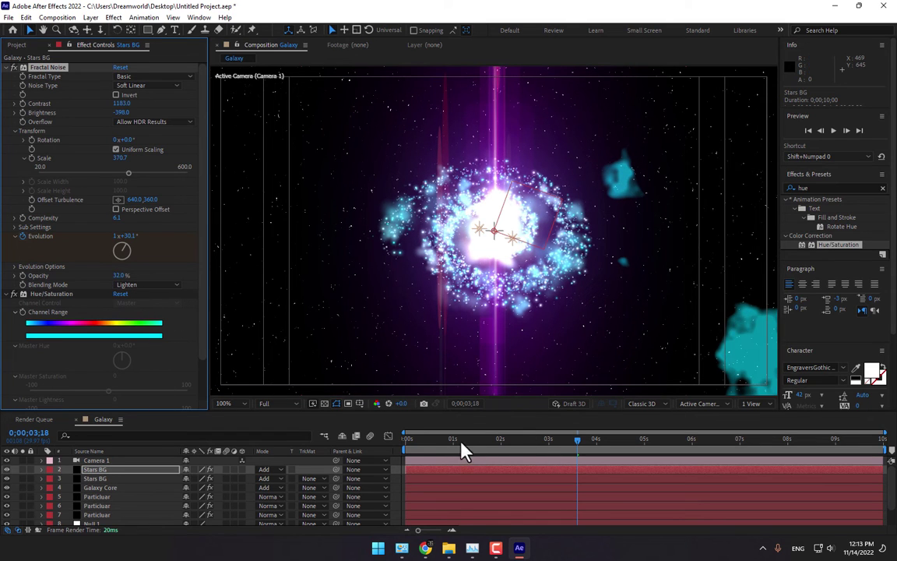
- Keyframe Galaxy Core's flare brightness to 0 at the start of the timeline
key("Home")
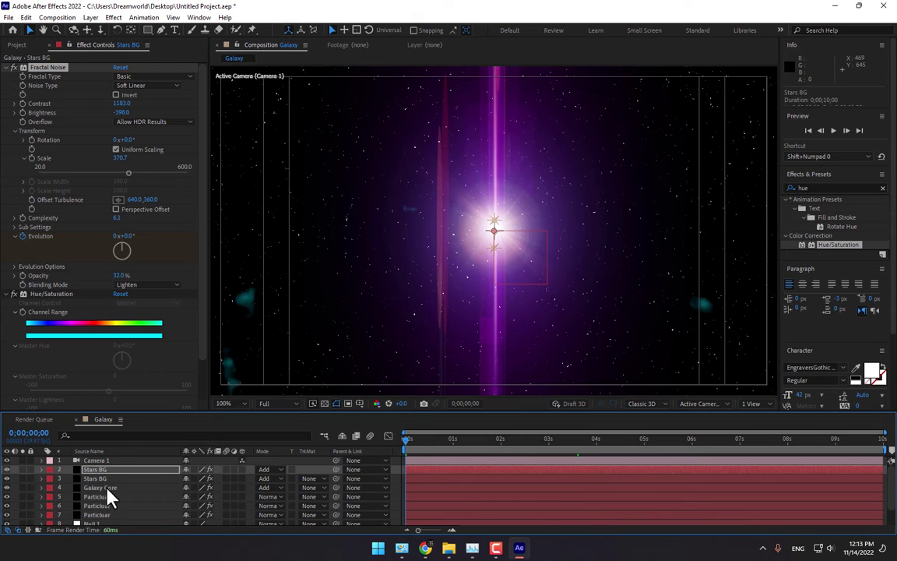
left_click(107, 489)
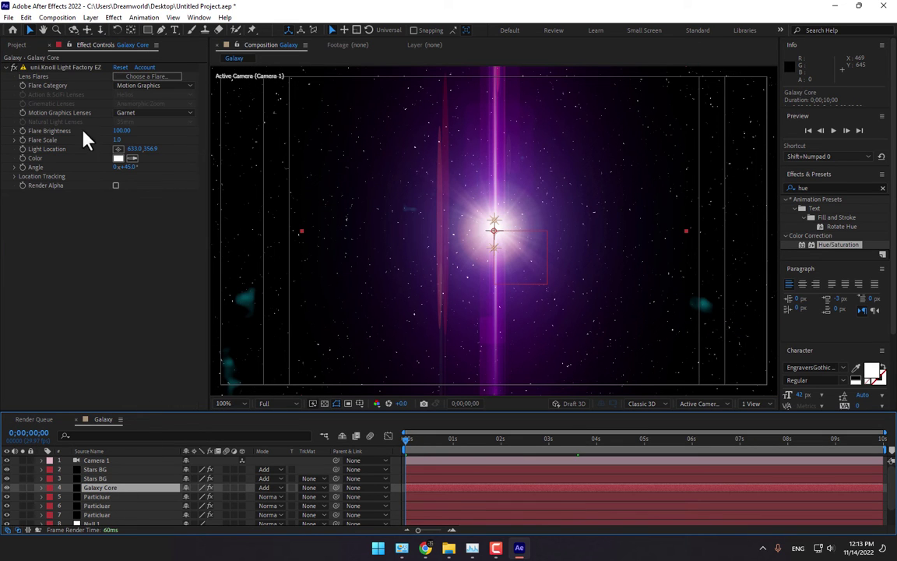
left_click(121, 130)
type("16")
key("Return")
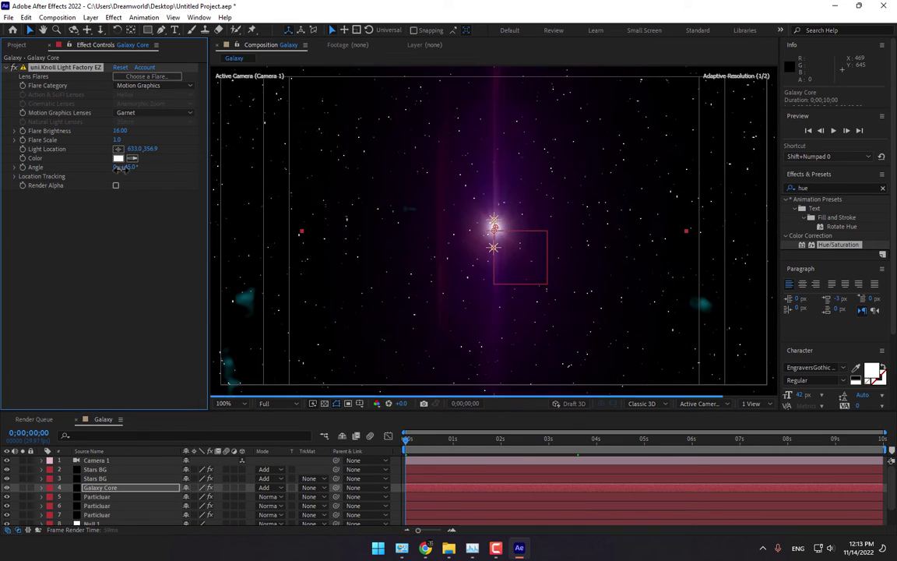
left_click_drag(121, 167, 109, 160)
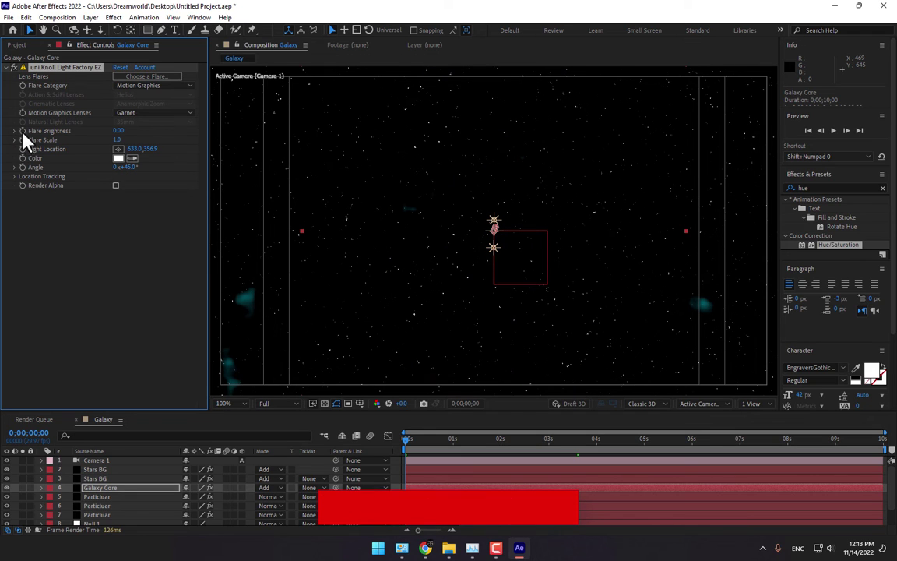
- Keyframe the flare brighter at two seconds and at its peak around five seconds
left_click(500, 450)
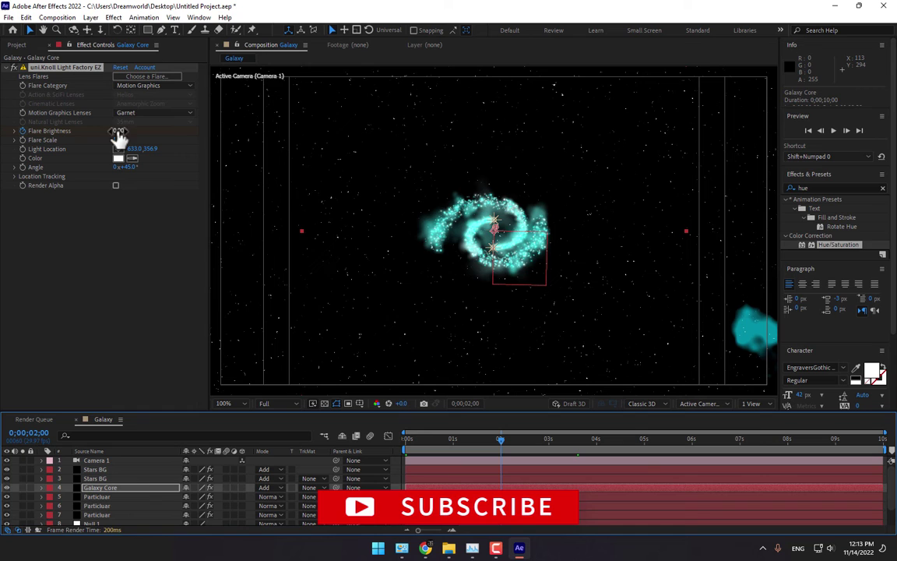
mouse_move(119, 131)
left_mouse_down()
mouse_move(167, 133)
mouse_move(148, 123)
left_mouse_up()
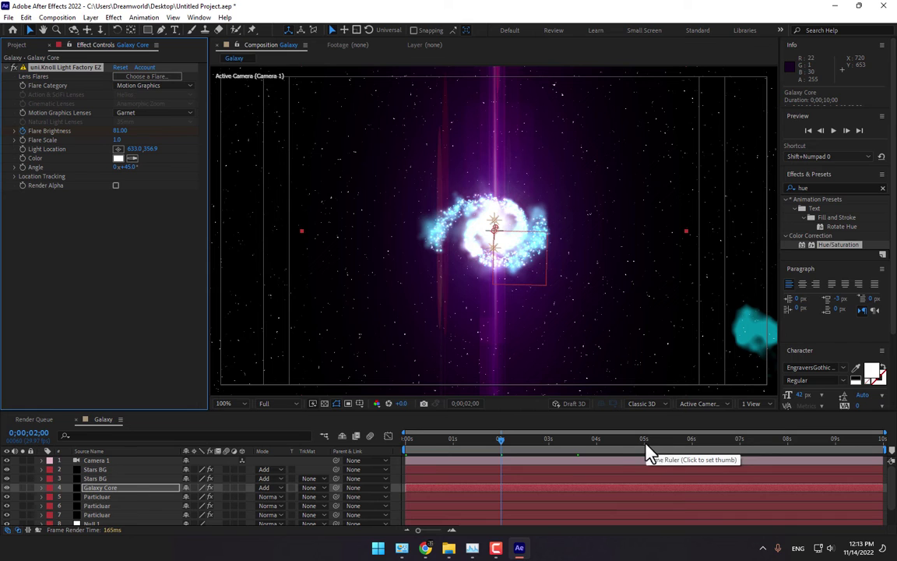
left_click(644, 449)
left_click(122, 130)
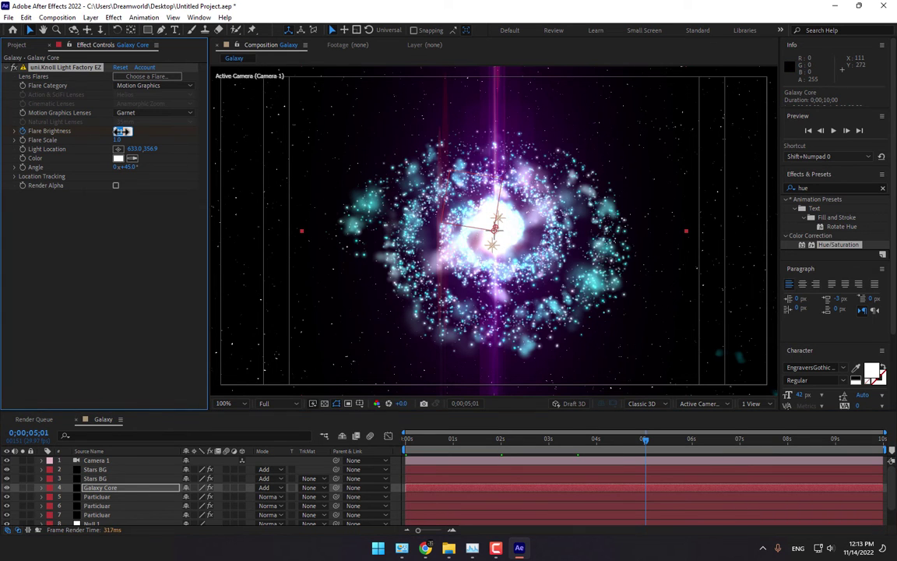
type("200")
key("Return")
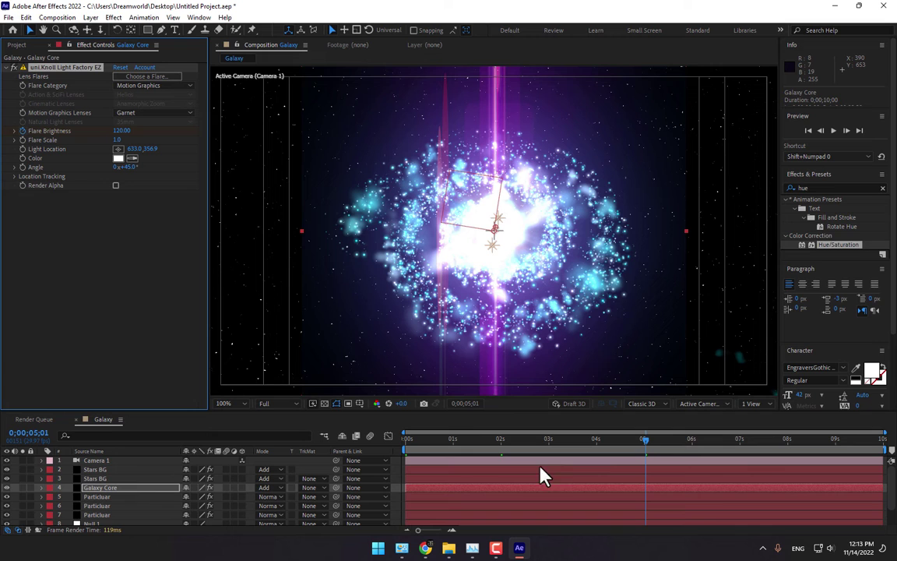
left_click_drag(656, 440, 749, 451)
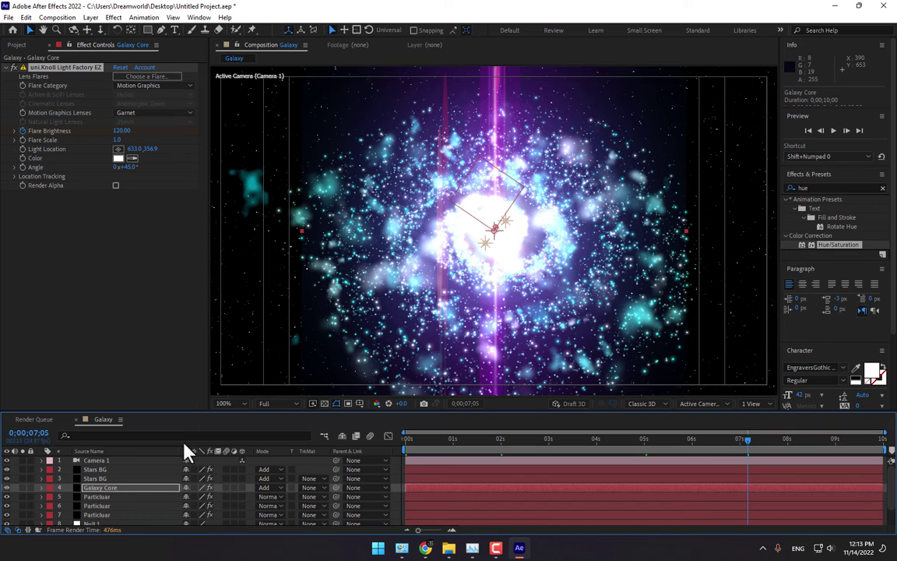
- Give the lower Particular layer a fade-in-and-out opacity over life curve
left_click(101, 516)
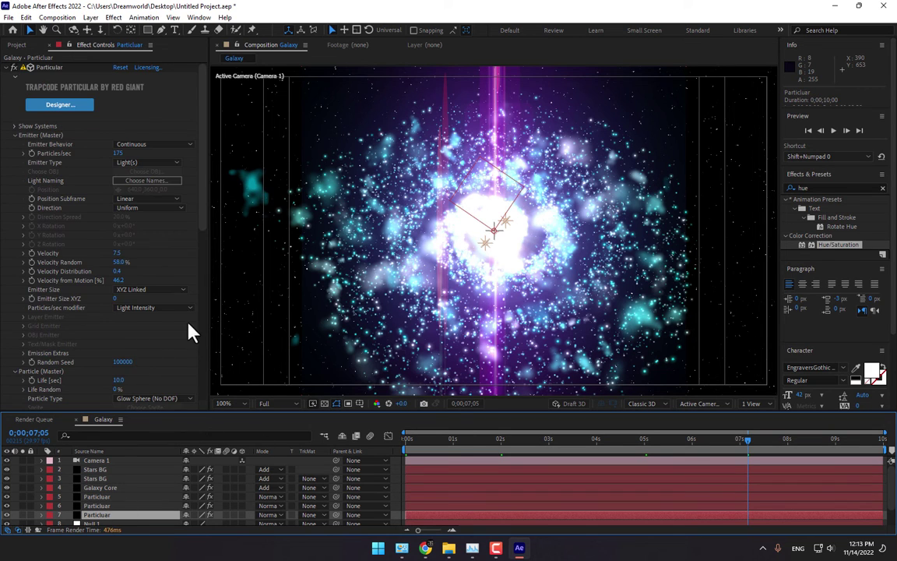
scroll(192, 330, "down", 5)
scroll(196, 337, "down", 5)
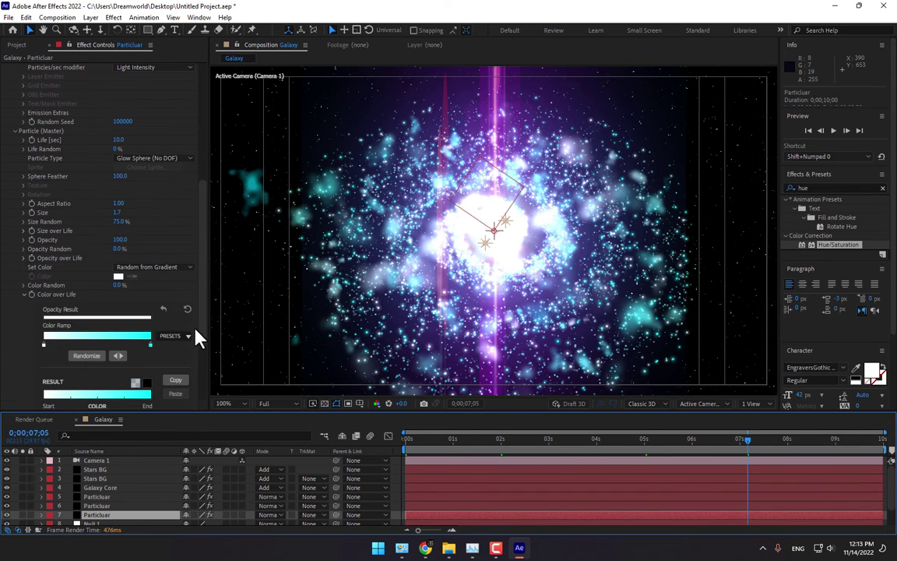
left_click(23, 258)
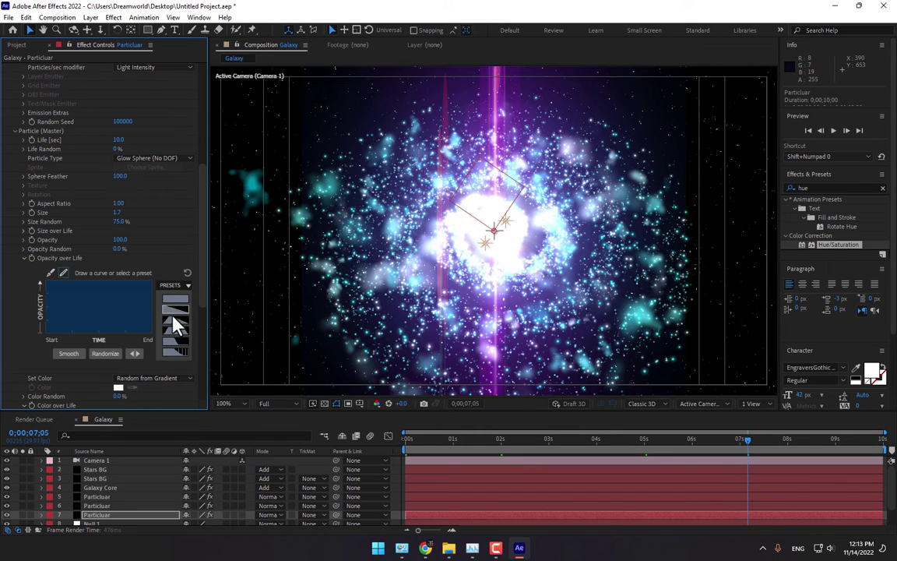
left_click(175, 326)
mouse_move(203, 260)
left_mouse_down()
mouse_move(204, 317)
mouse_move(173, 348)
left_mouse_up()
scroll(101, 359, "up", 3)
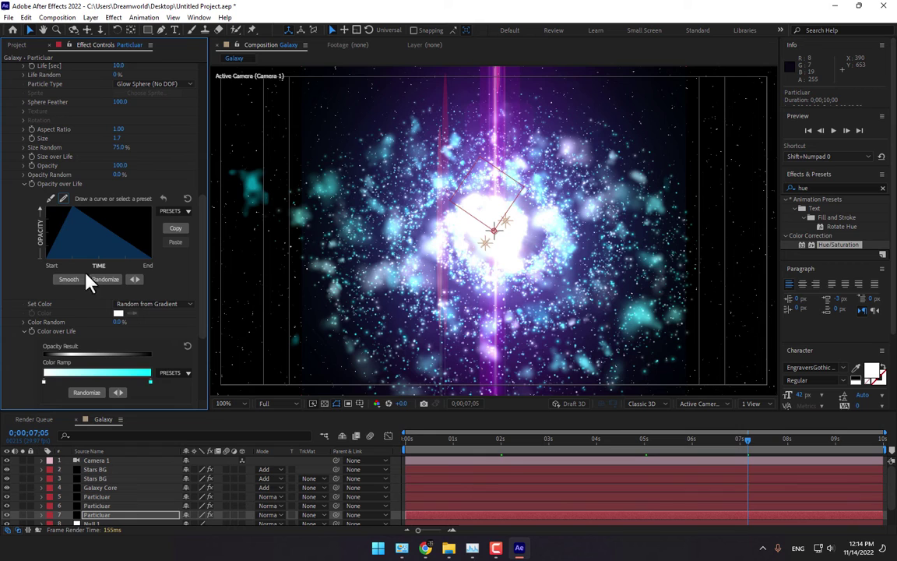
left_click(24, 156)
left_click(175, 184)
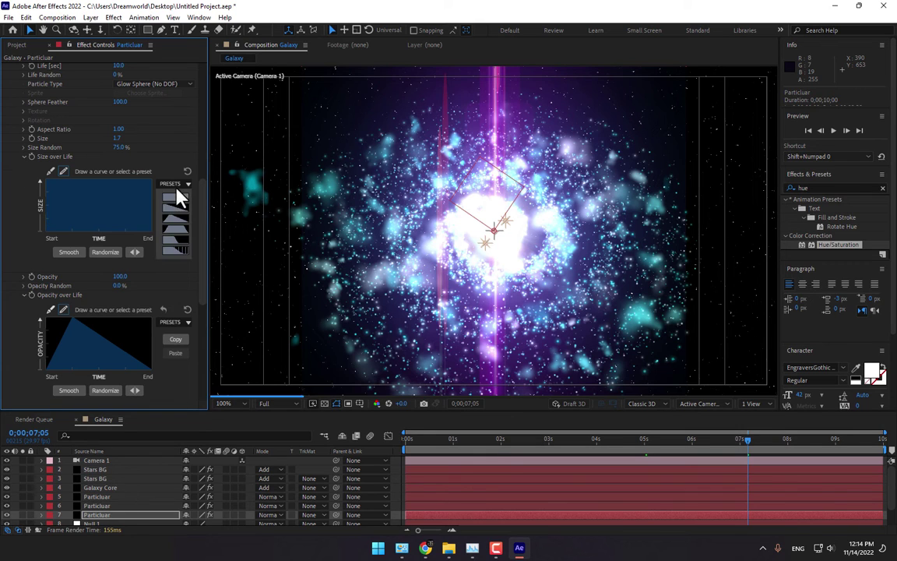
left_click(171, 228)
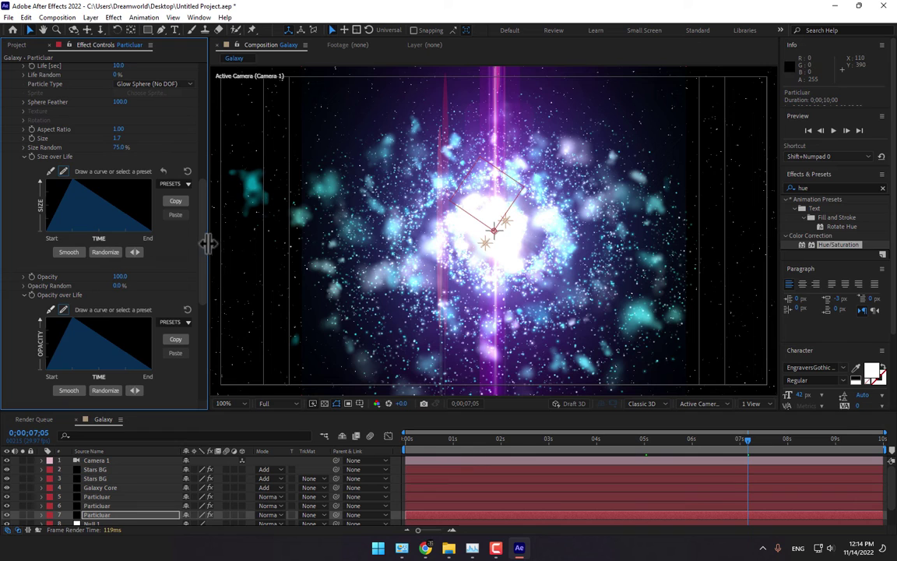
- Give the cloudlet Particular layer rise-and-fall opacity and triangle size over life curves
left_click(117, 505)
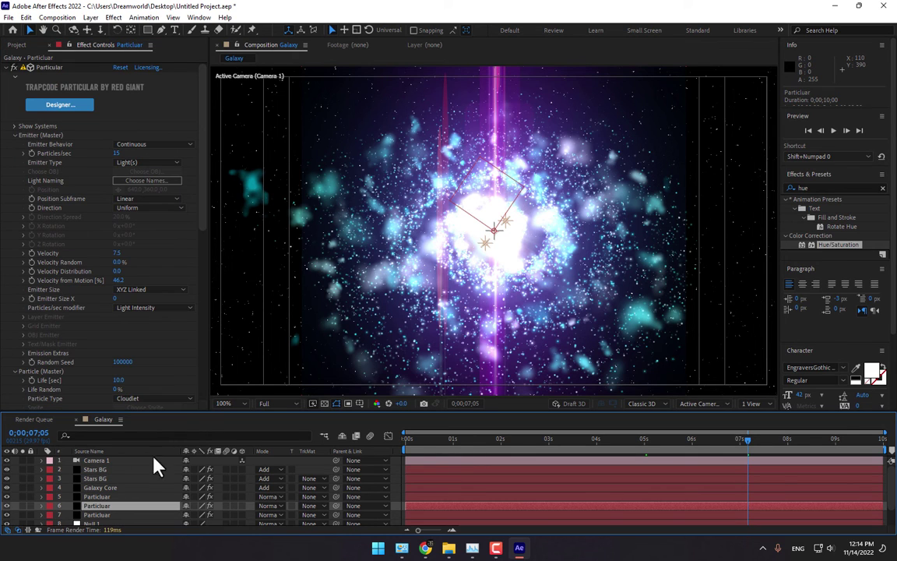
scroll(180, 331, "down", 5)
scroll(180, 328, "down", 3)
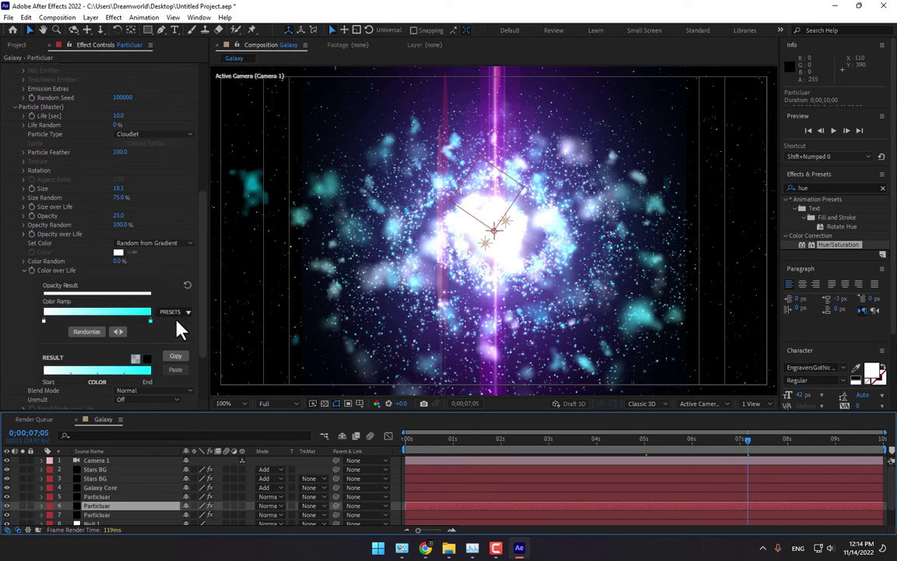
scroll(115, 330, "down", 2)
scroll(101, 323, "up", 1)
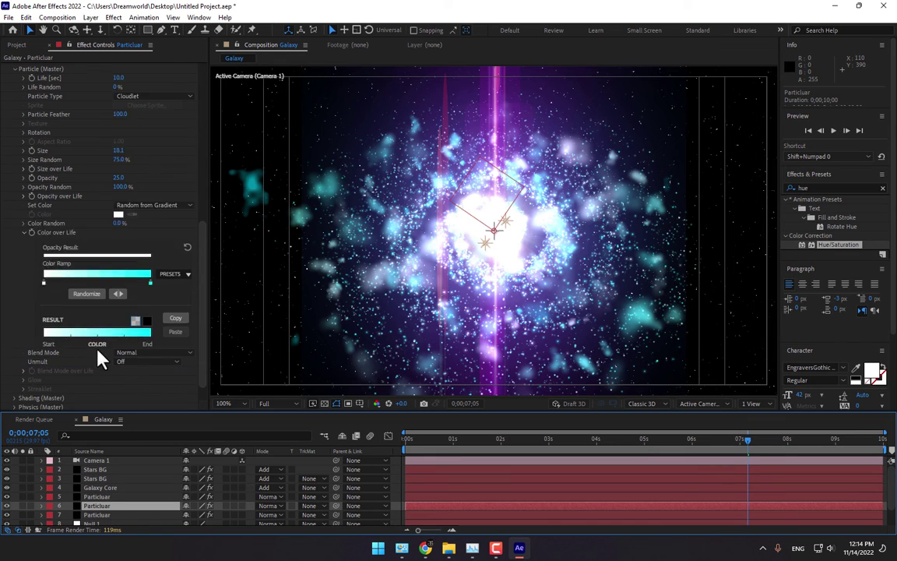
scroll(86, 311, "up", 1)
left_click(23, 245)
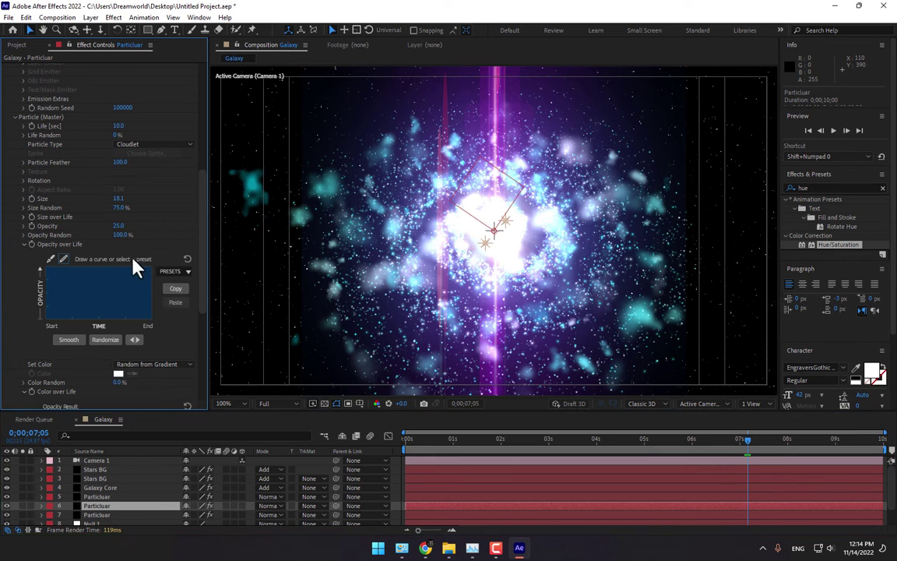
left_click(171, 272)
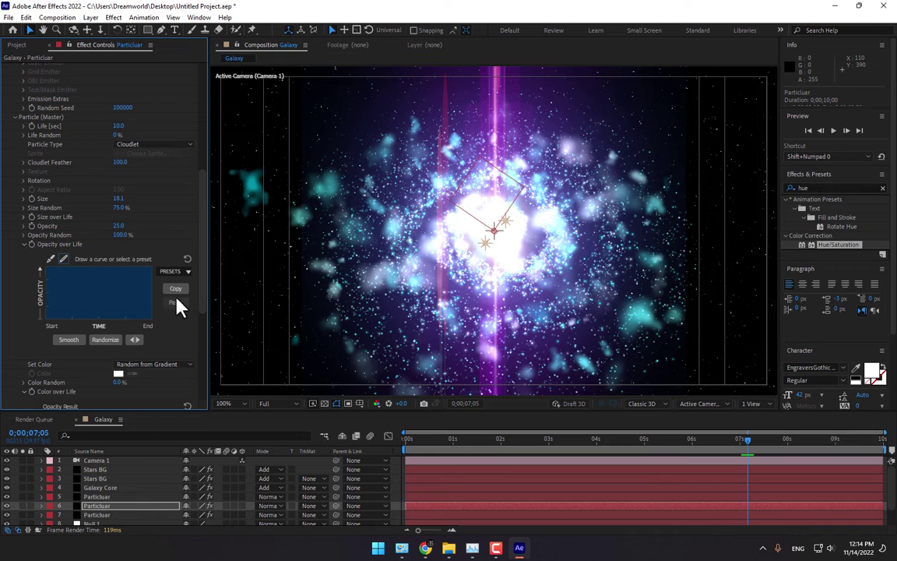
left_click(178, 312)
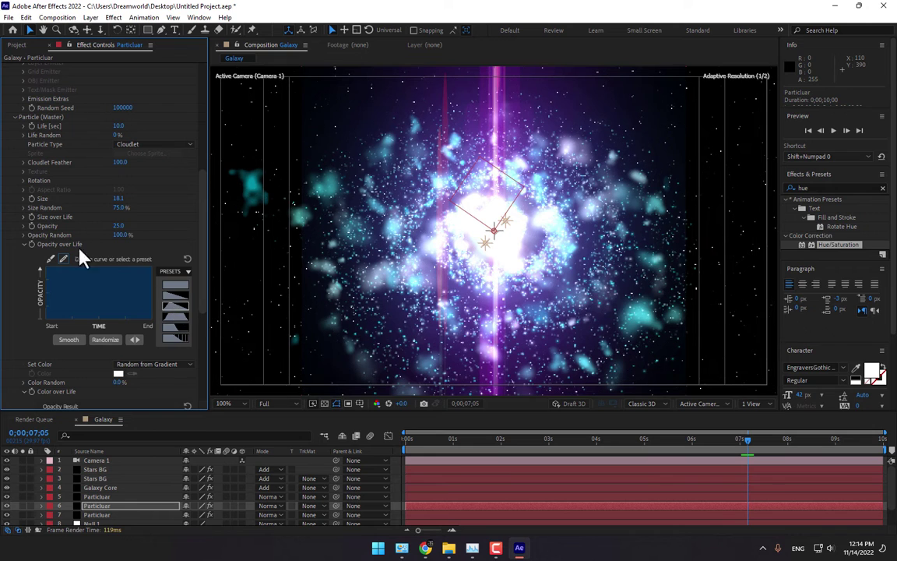
left_click(23, 217)
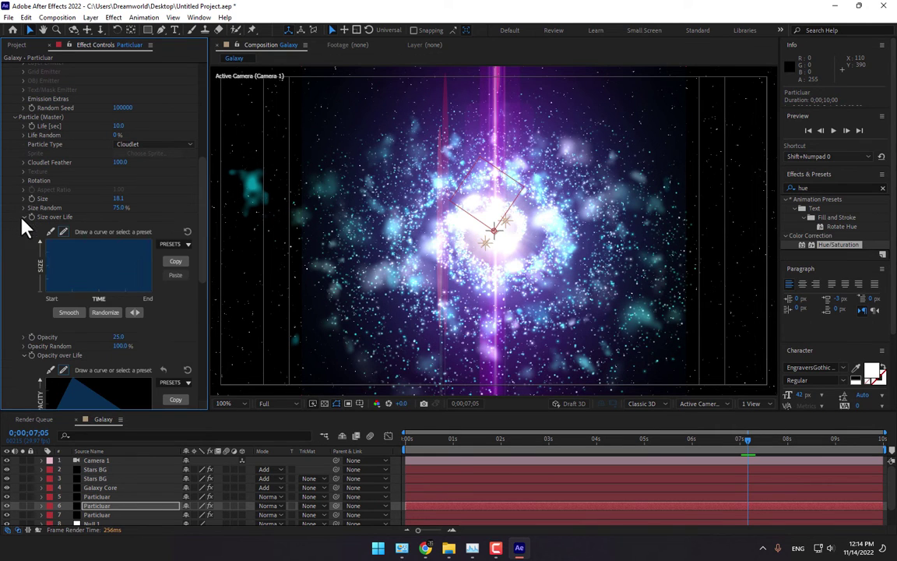
left_click(173, 246)
left_click(190, 294)
- Turn on the cloudlet layer's motion blur with a shutter angle of about 509
scroll(200, 246, "down", 3)
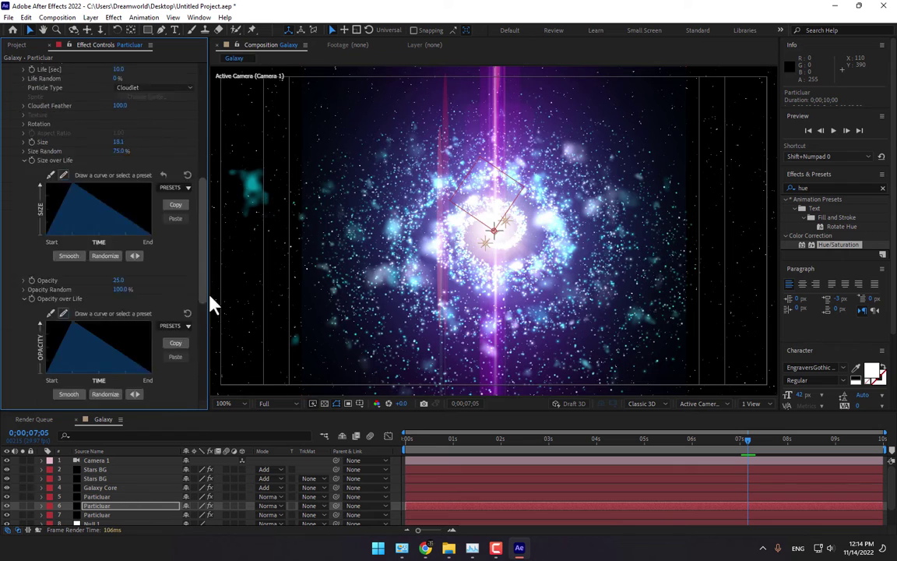
scroll(210, 327, "down", 5)
scroll(207, 360, "down", 1)
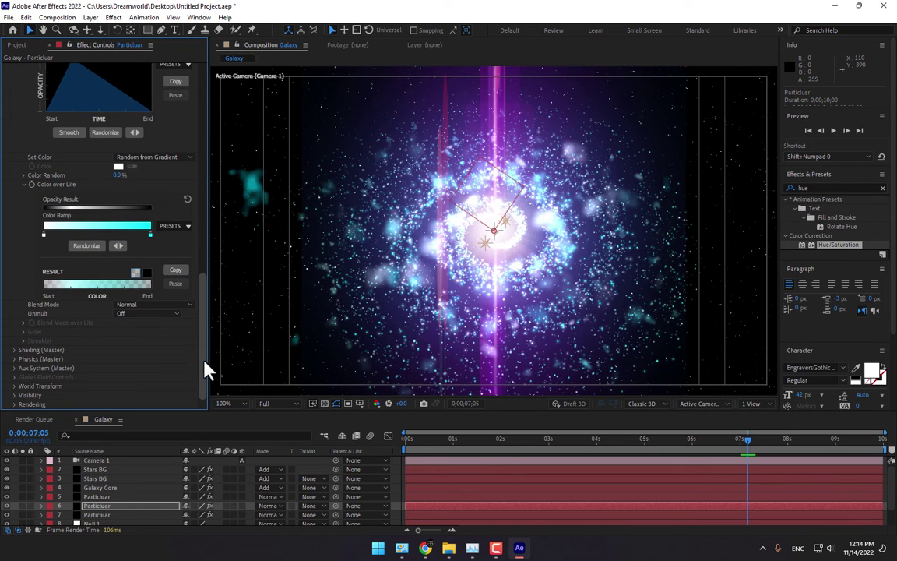
left_click(14, 404)
scroll(21, 405, "down", 2)
left_click(23, 405)
scroll(47, 389, "down", 2)
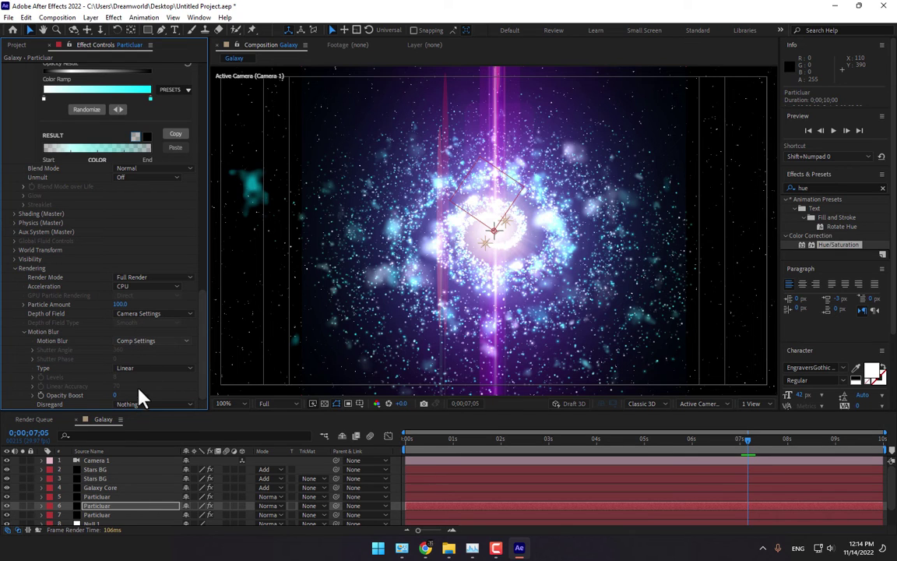
left_click(152, 341)
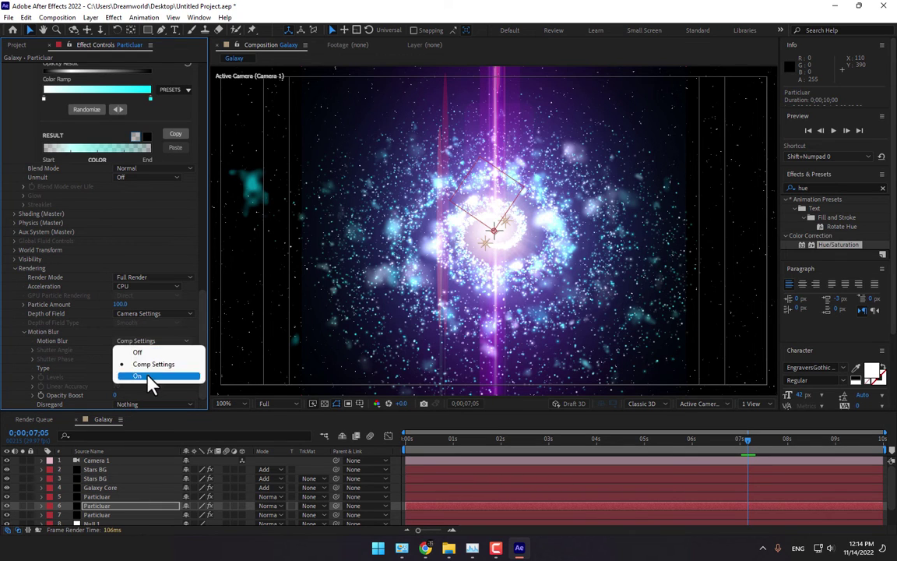
left_click(148, 376)
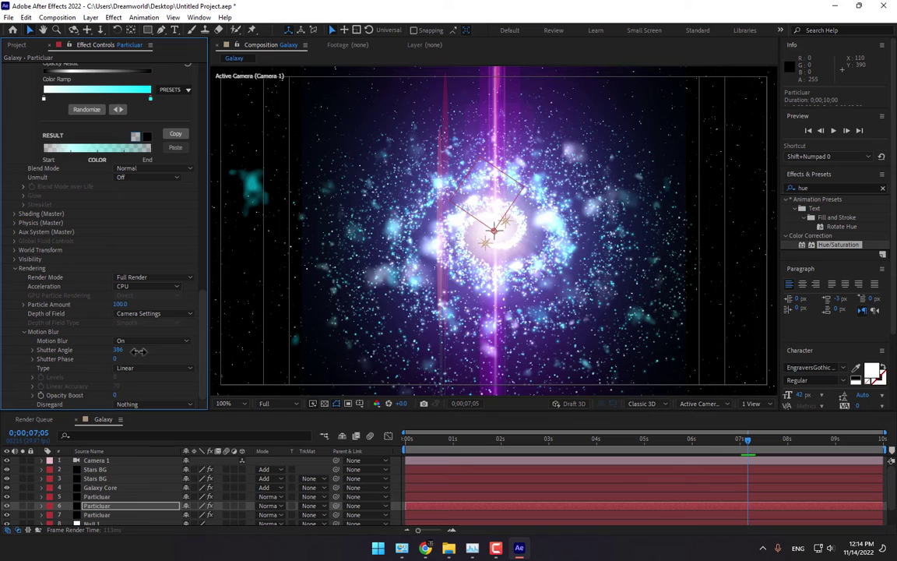
left_click_drag(139, 350, 198, 354)
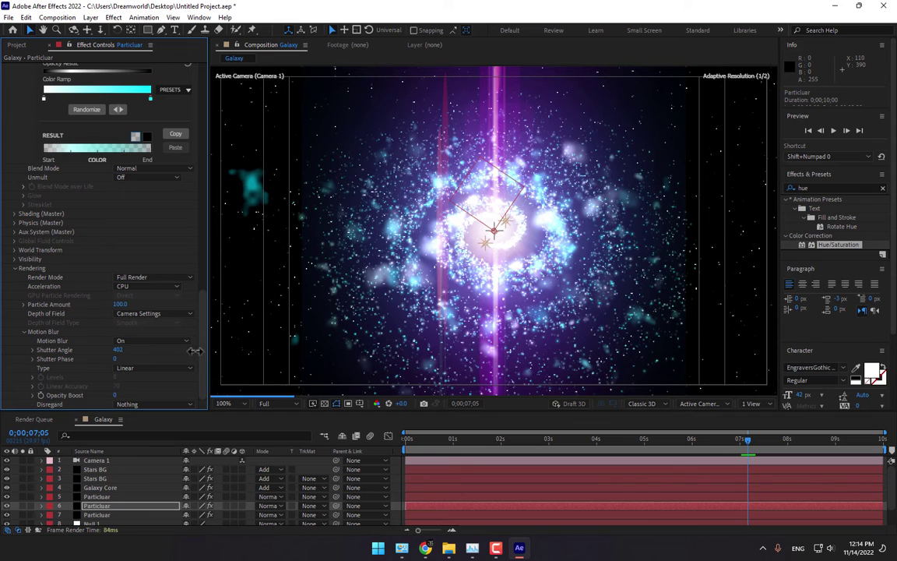
left_click(116, 515)
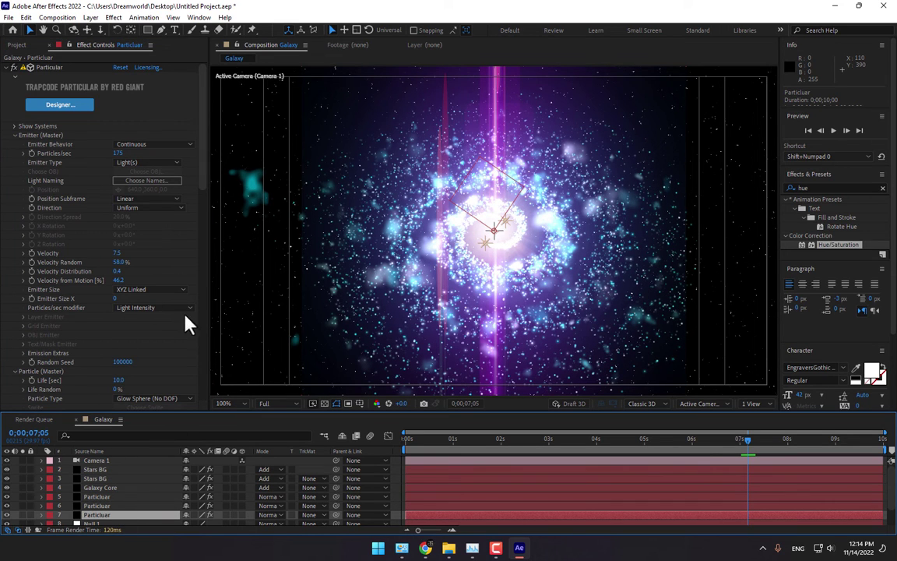
- Apply triangle presets to layer 5's Size over Life and Opacity over Life curves
left_click(97, 496)
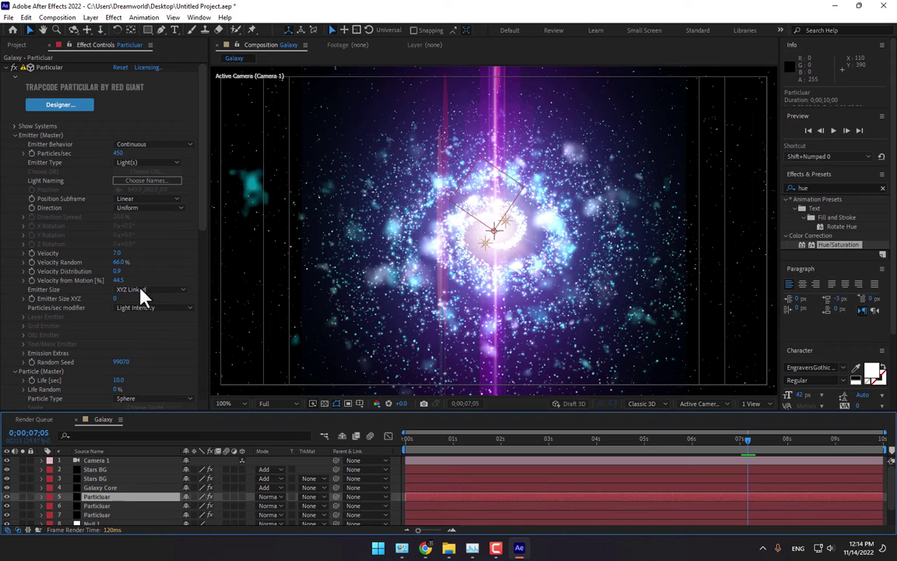
scroll(164, 346, "down", 3)
scroll(179, 339, "down", 3)
scroll(183, 337, "down", 2)
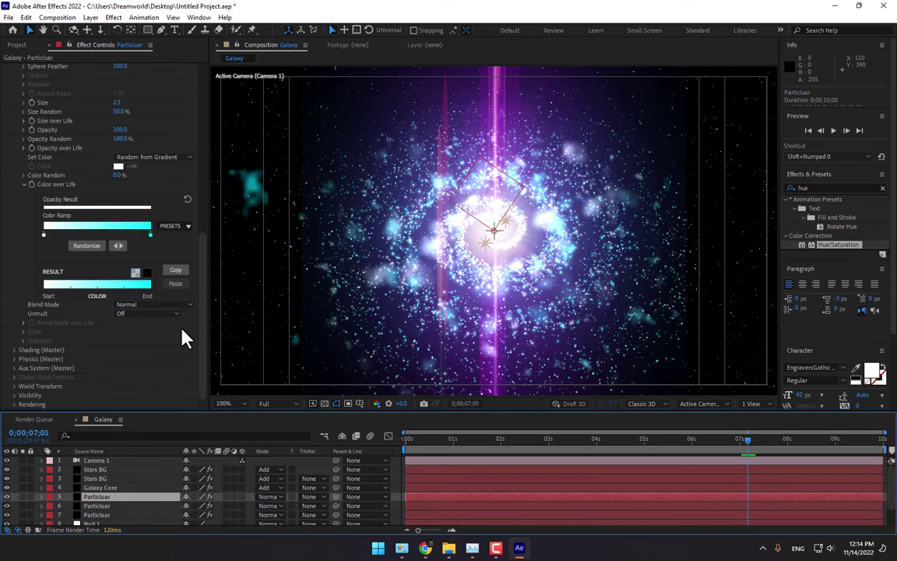
scroll(183, 339, "up", 3)
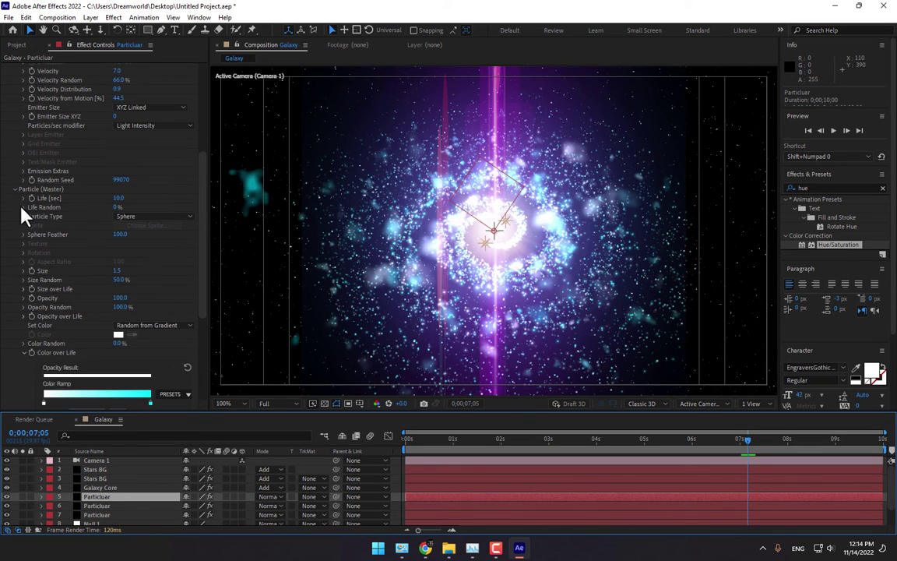
left_click(23, 289)
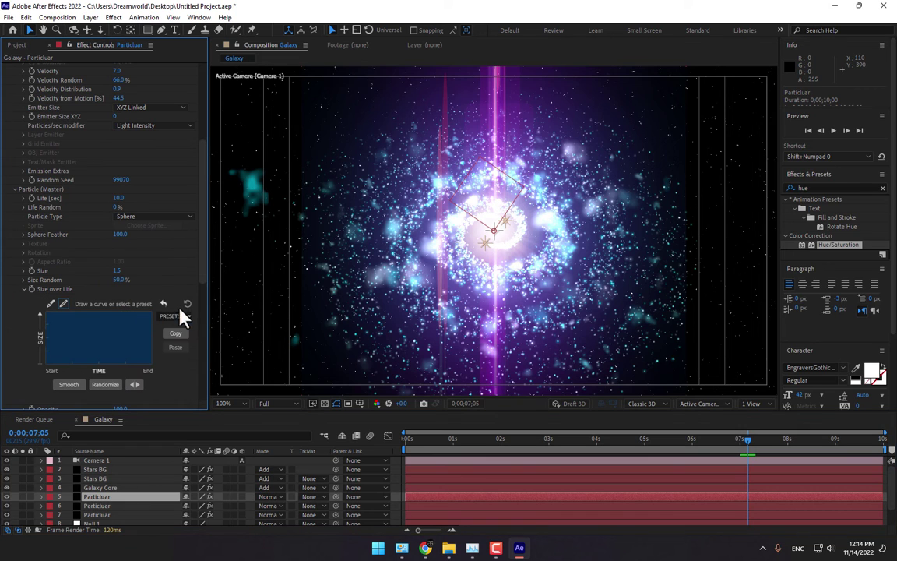
left_click(176, 355)
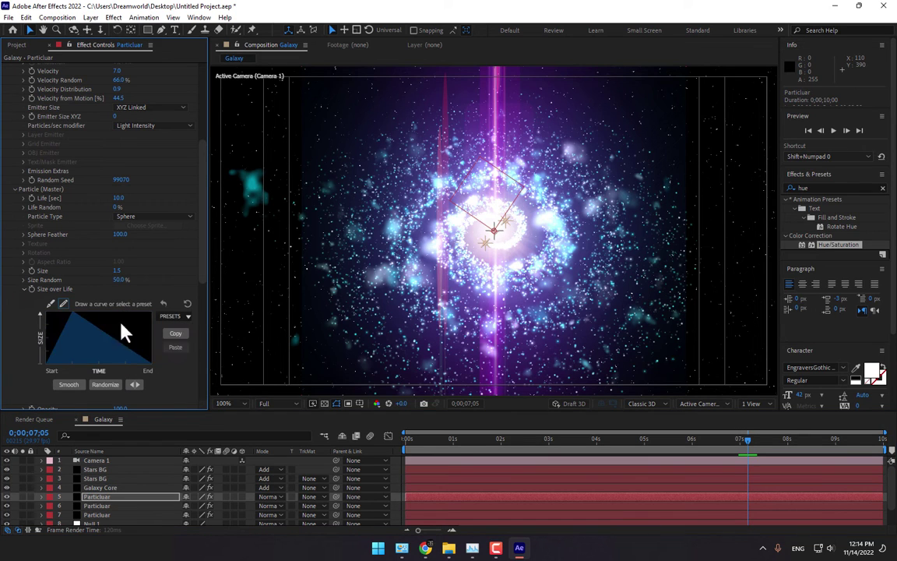
scroll(140, 311, "down", 2)
left_click(23, 355)
scroll(120, 377, "down", 2)
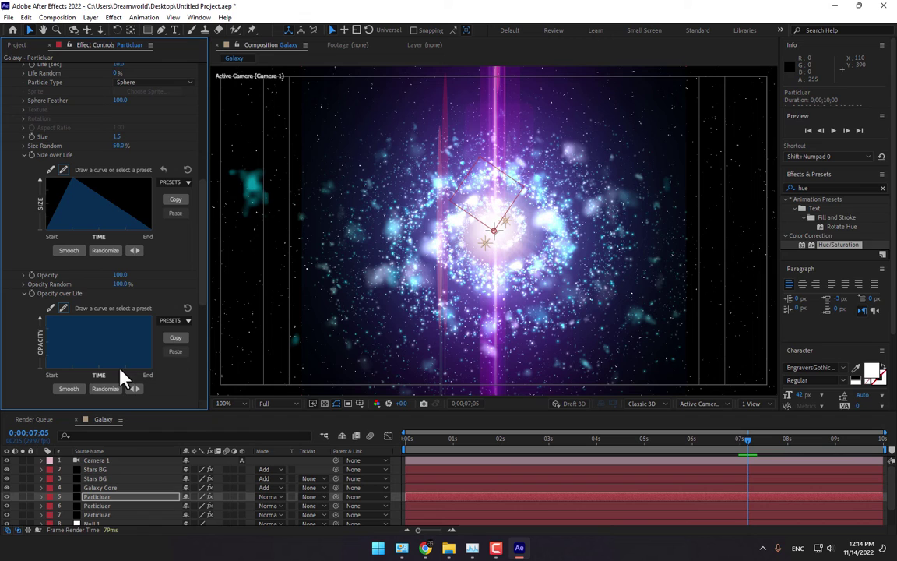
left_click(172, 320)
left_click(178, 358)
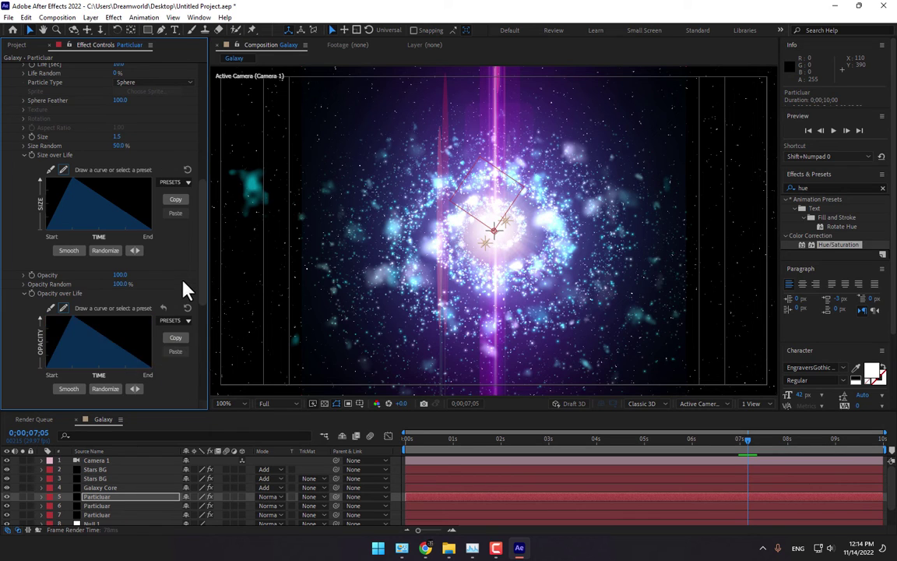
- Turn on layer 5's motion blur with a 510 shutter angle
scroll(190, 288, "down", 4)
scroll(193, 290, "down", 3)
left_click(15, 404)
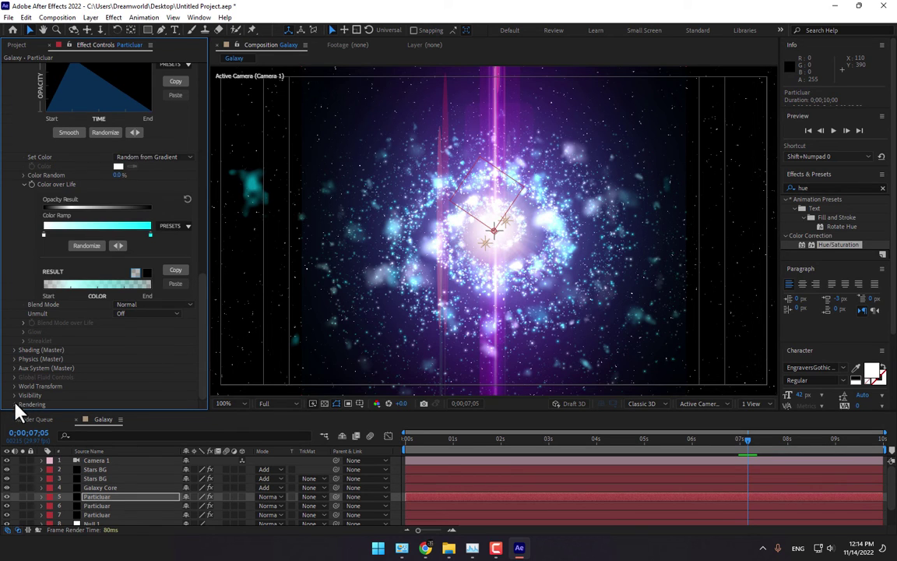
scroll(20, 401, "down", 2)
scroll(19, 401, "down", 2)
left_click(152, 340)
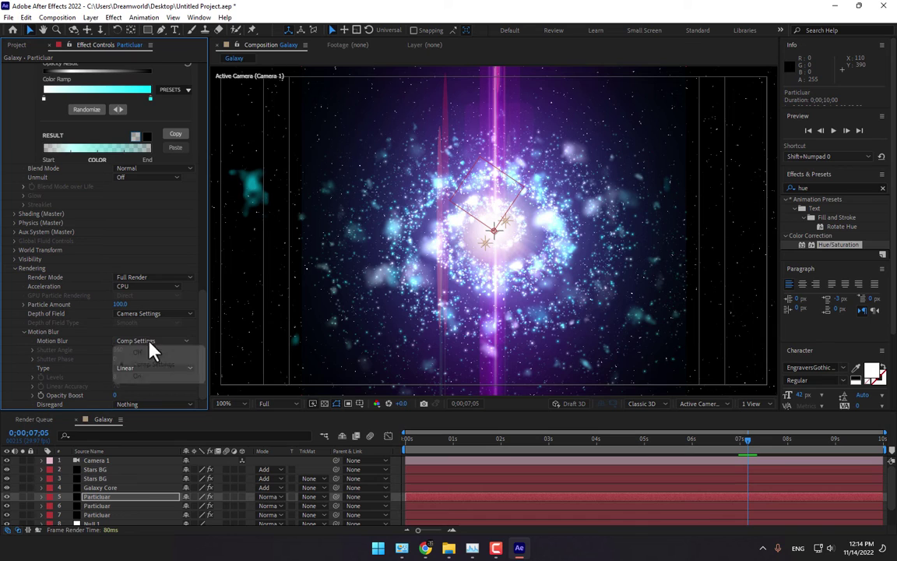
left_click(154, 376)
left_click(122, 350)
type("510")
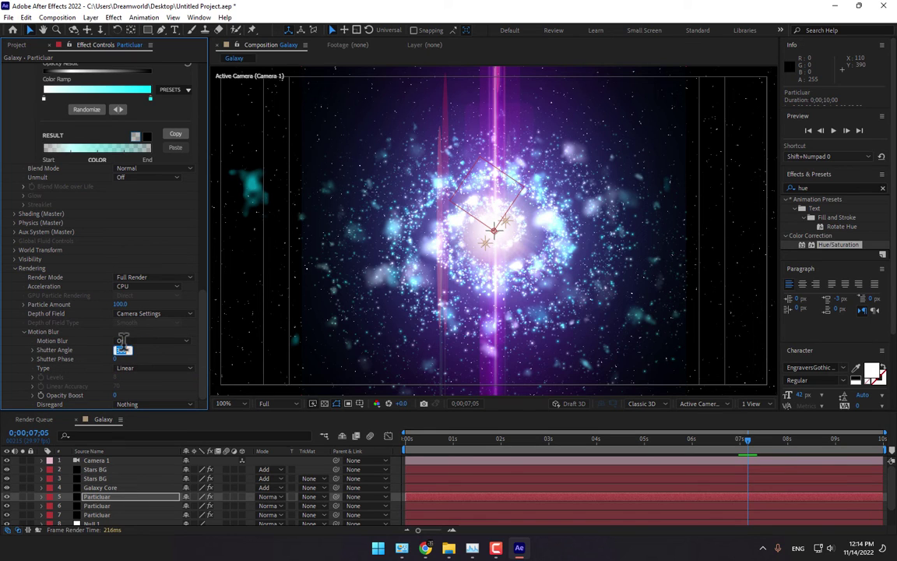
key("Return")
- Set Stars BG contrast to 1108, dolly Camera 1 back, and move Galaxy Core up the stack
left_click(117, 478)
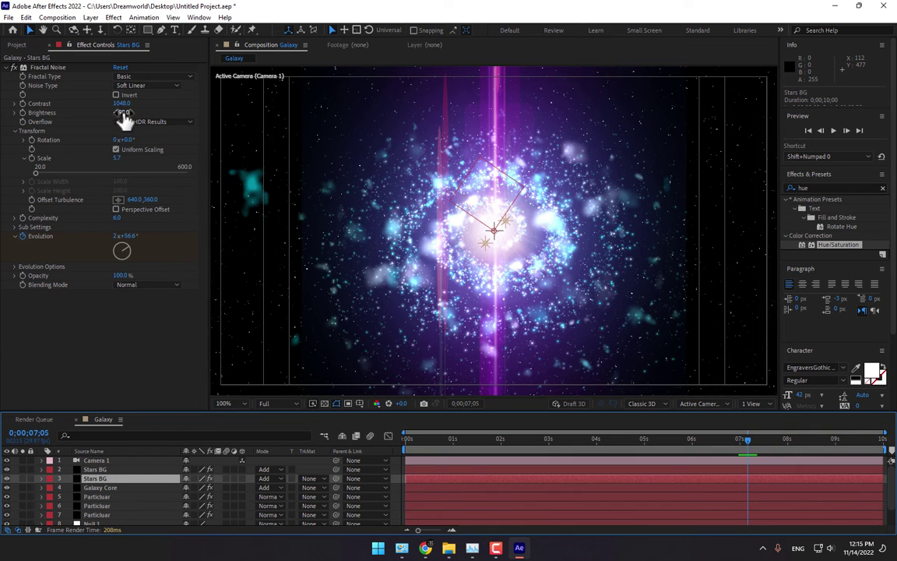
mouse_move(122, 103)
left_mouse_down()
mouse_move(152, 110)
mouse_move(70, 112)
left_mouse_up()
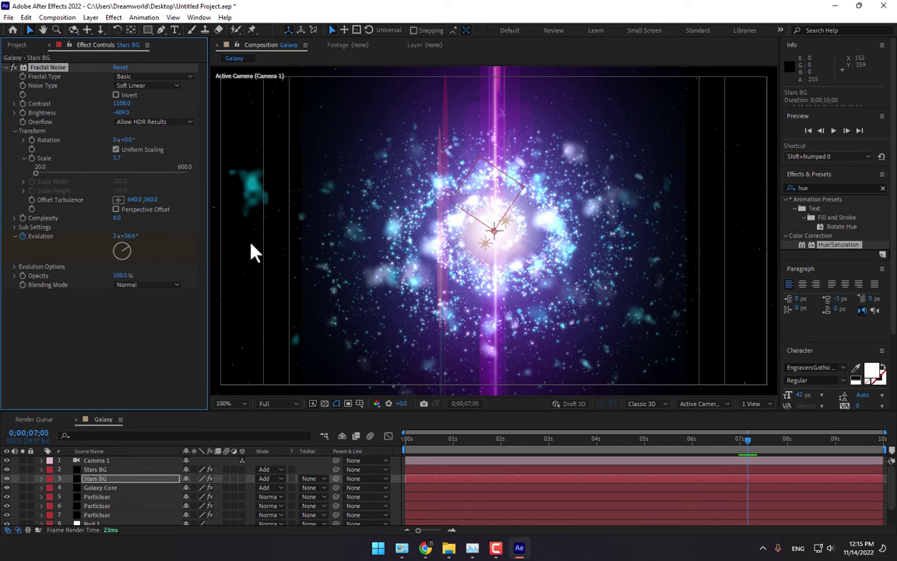
left_click(100, 30)
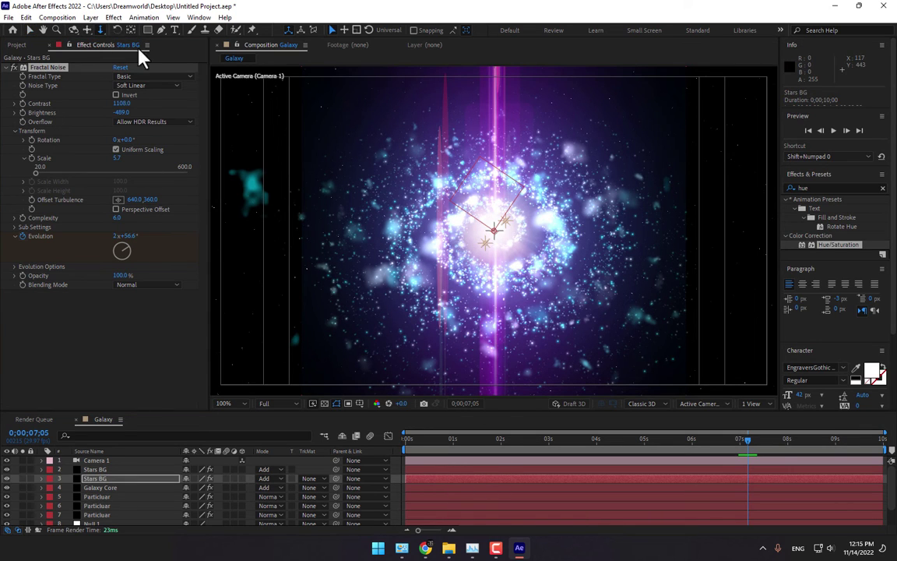
left_click_drag(450, 200, 446, 233)
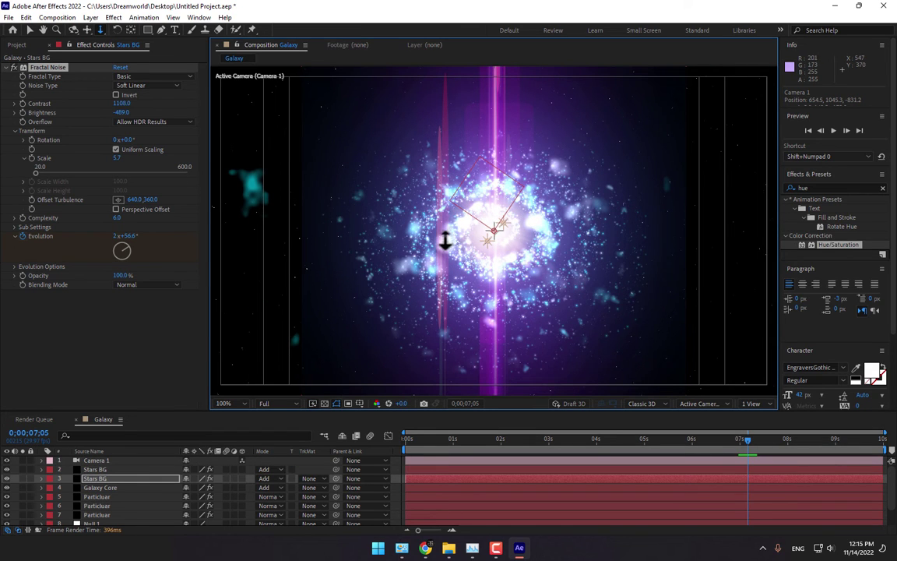
left_click(74, 29)
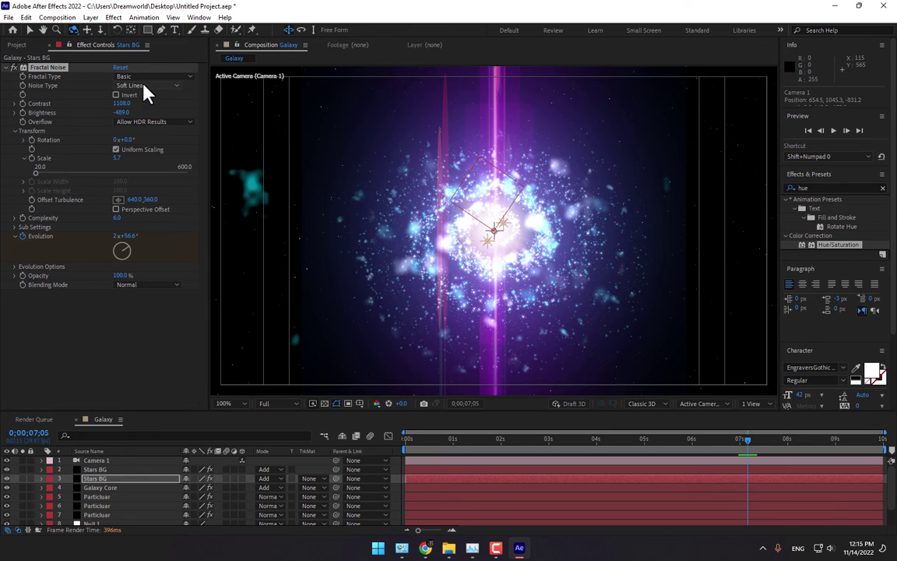
left_click_drag(105, 488, 114, 474)
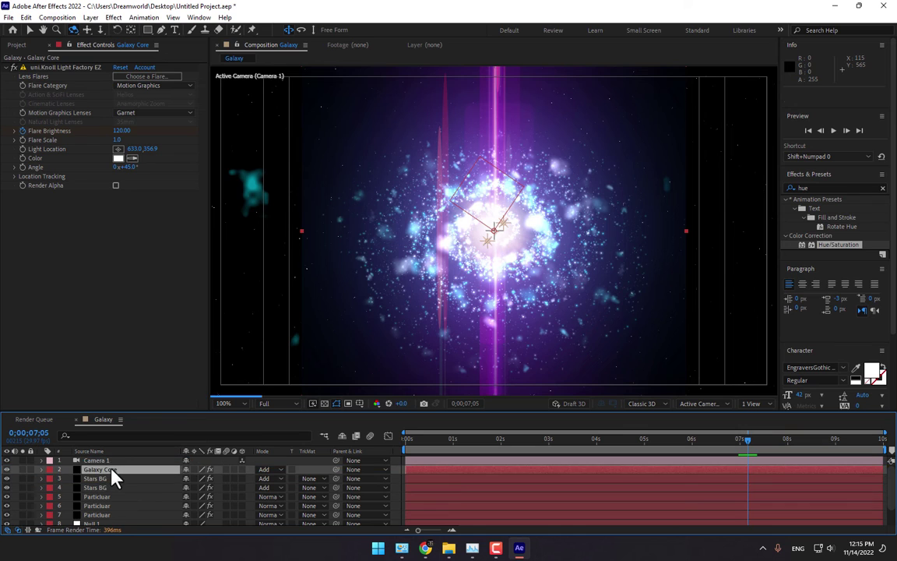
- Switch Galaxy Core's flare to the Jaxon lens for a pink core, then orbit Camera 1
left_click(142, 113)
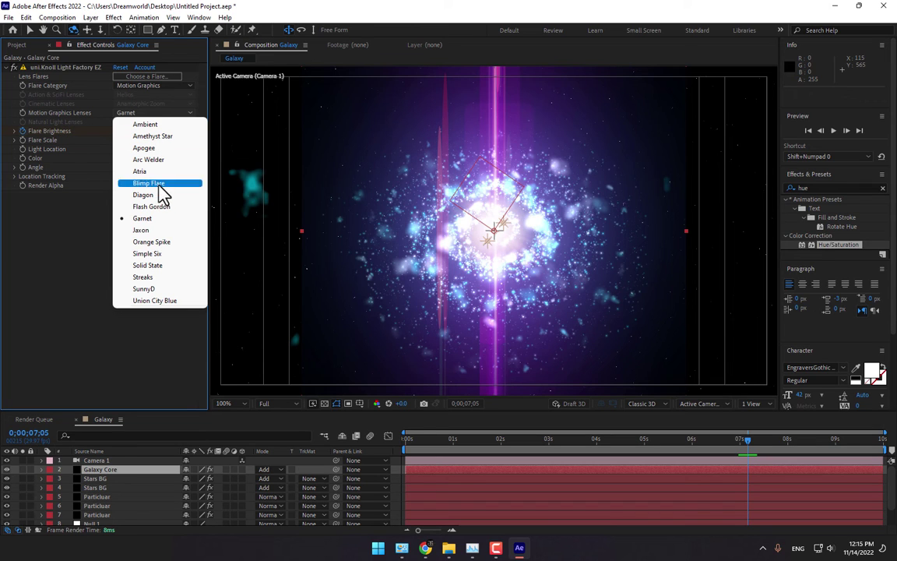
left_click(166, 231)
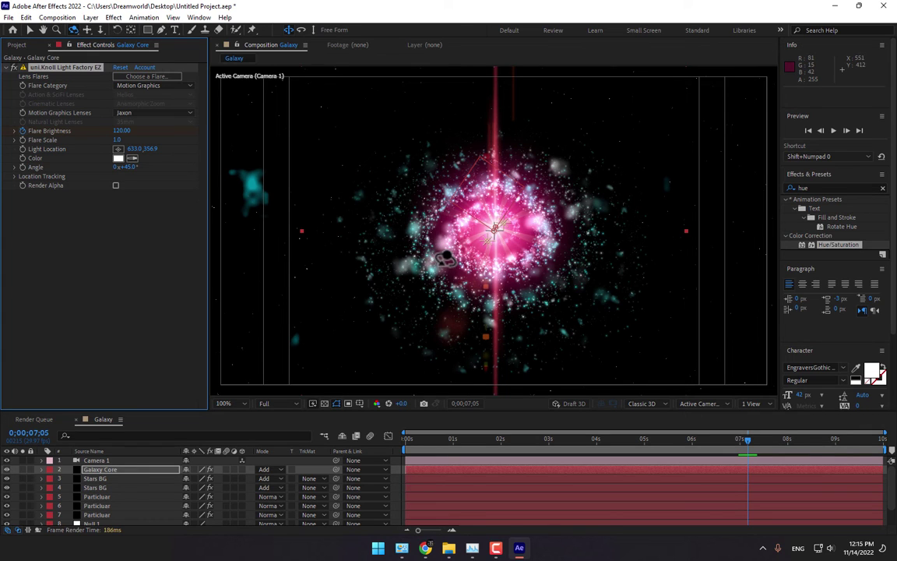
left_click(403, 460)
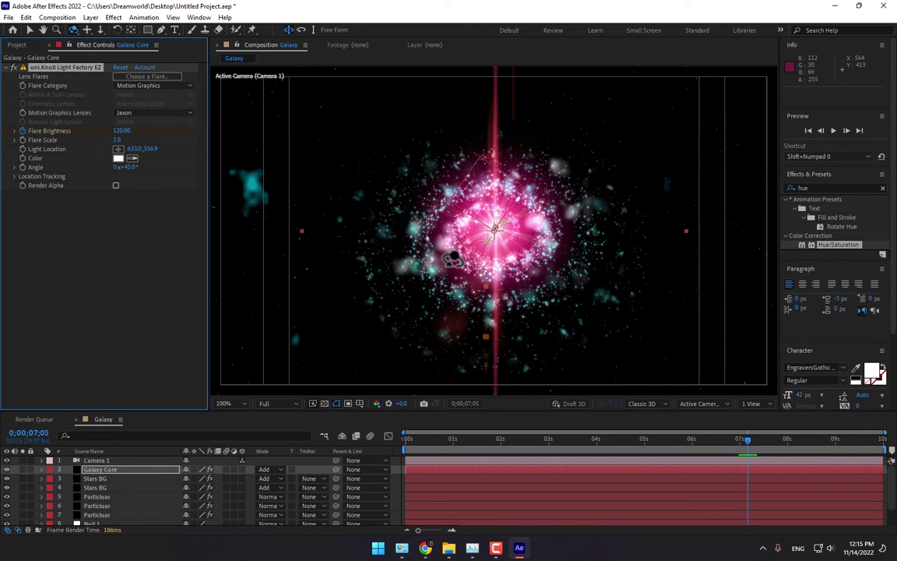
left_click_drag(450, 240, 504, 255)
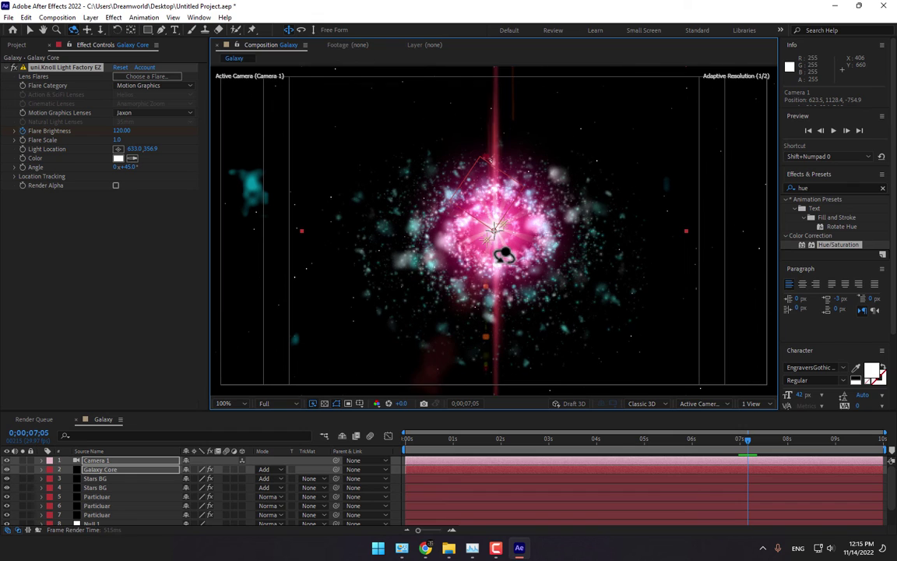
- Set layer 7's Particular to 350 particles per second and particle size 2.5
left_click(120, 514)
left_click(124, 154)
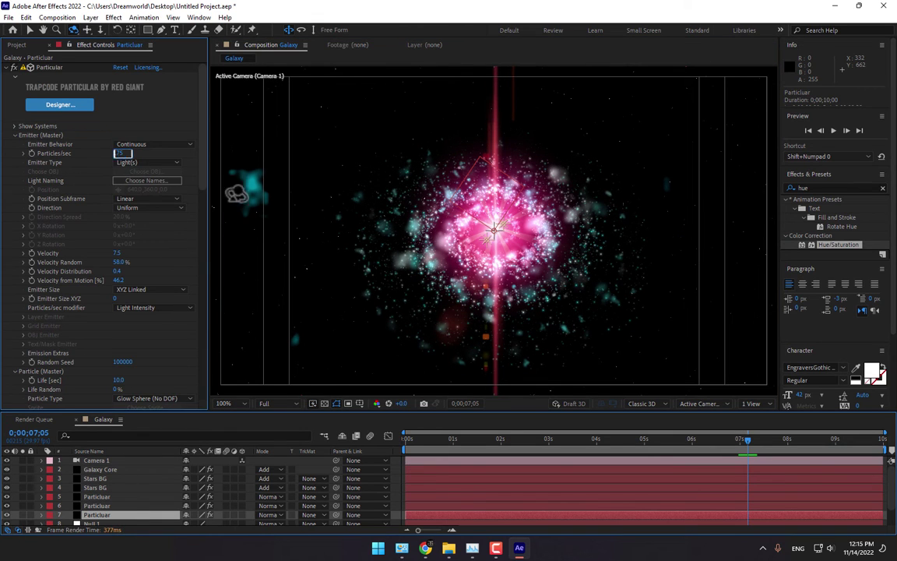
type("350")
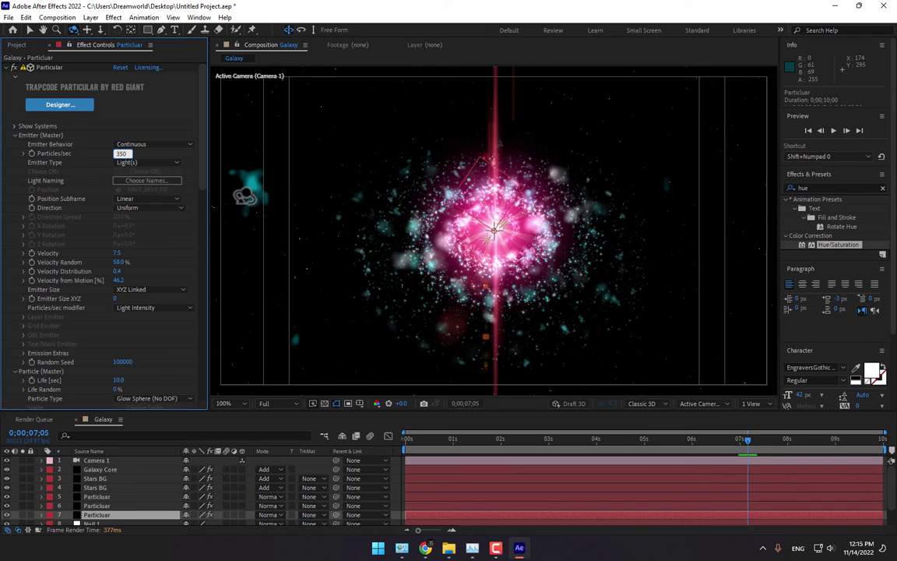
key("Return")
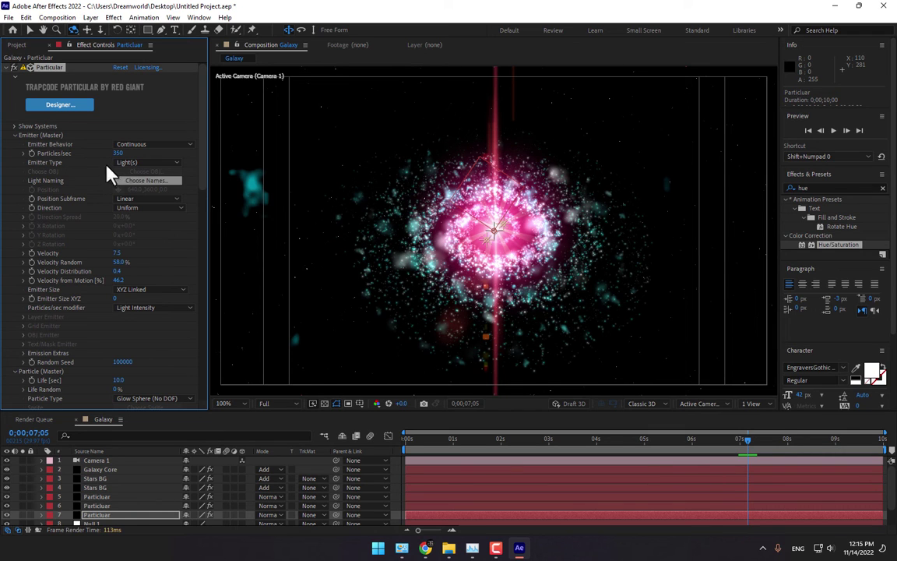
scroll(162, 359, "down", 3)
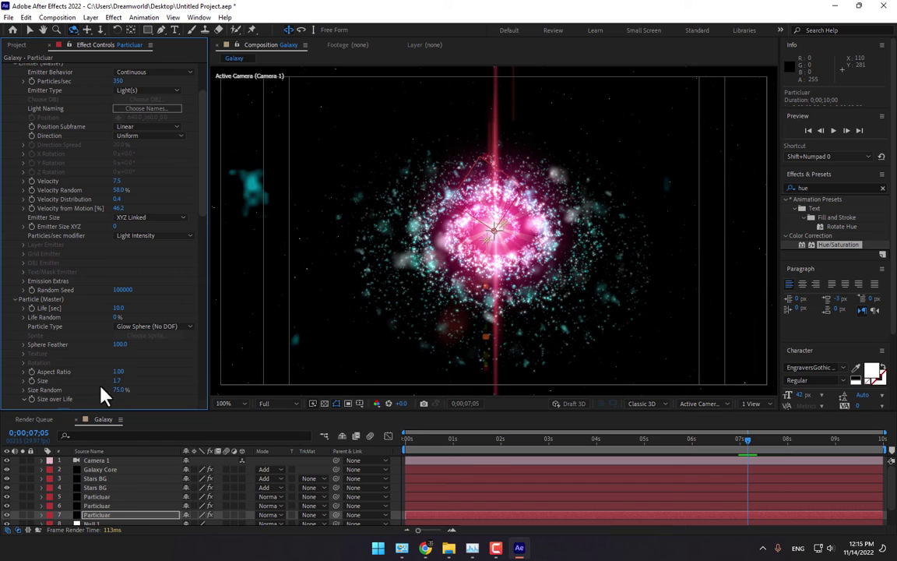
left_click(119, 381)
type("2.5")
key("Return")
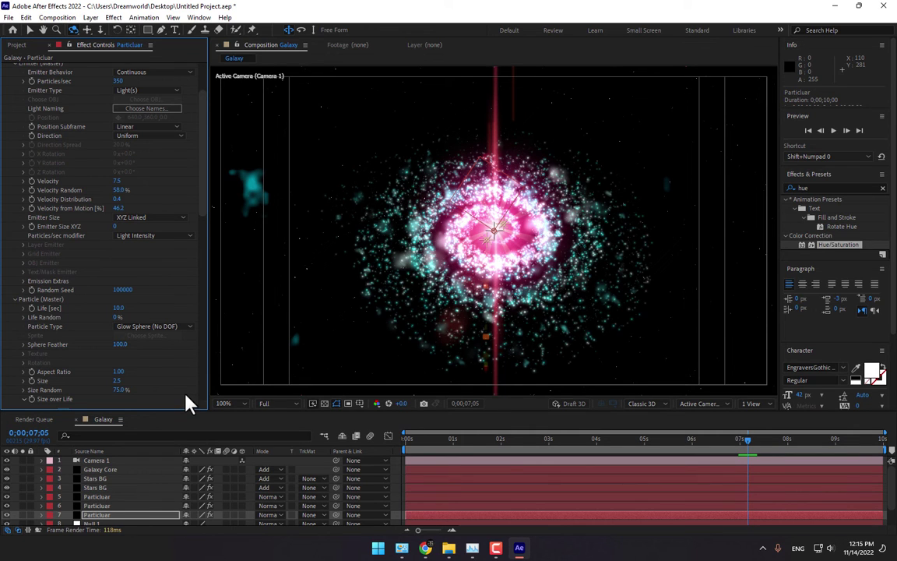
- Turn on layer 7's Particular motion blur with a shutter angle of about 557
scroll(183, 378, "down", 1)
scroll(182, 378, "down", 3)
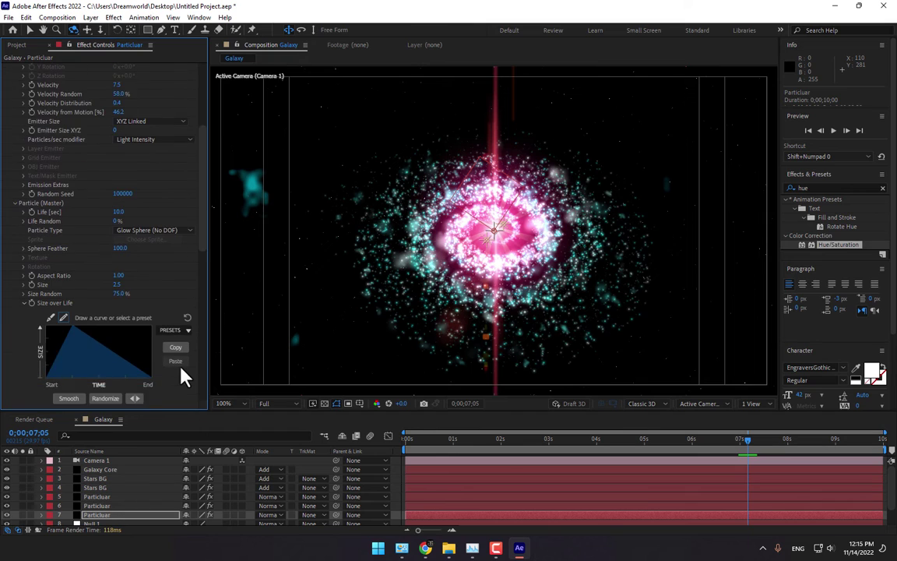
scroll(183, 378, "down", 8)
scroll(183, 377, "down", 5)
scroll(183, 377, "down", 6)
scroll(182, 376, "down", 2)
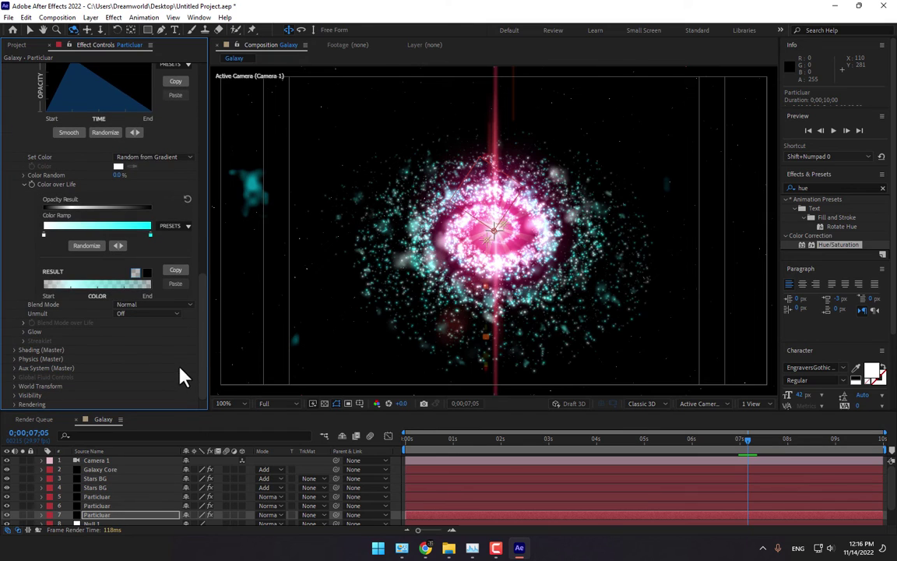
scroll(14, 407, "down", 3)
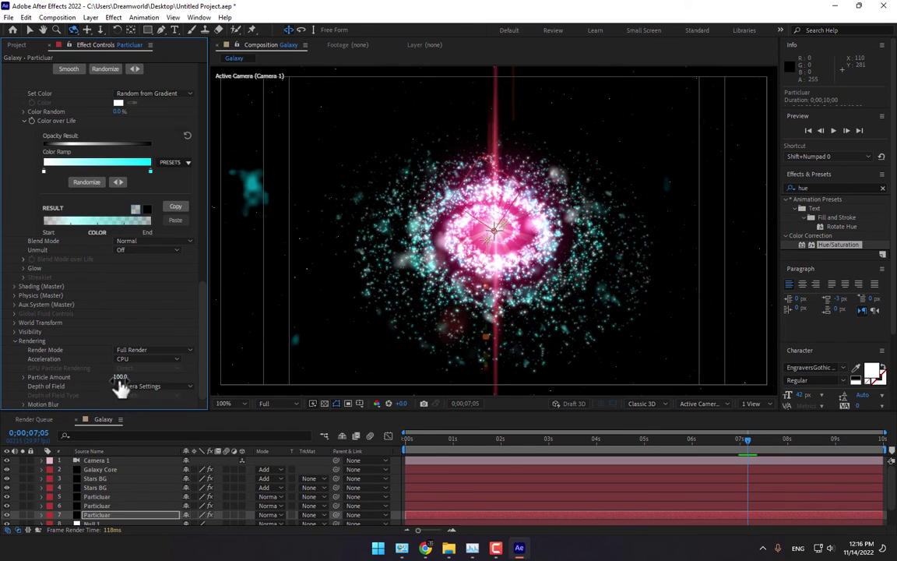
left_click(24, 404)
scroll(23, 411, "down", 3)
left_click(140, 341)
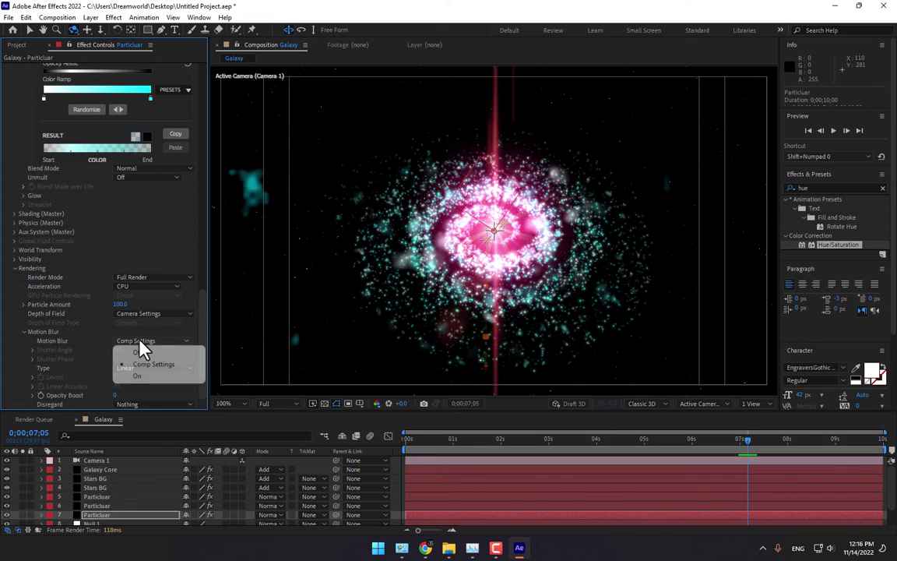
left_click(176, 374)
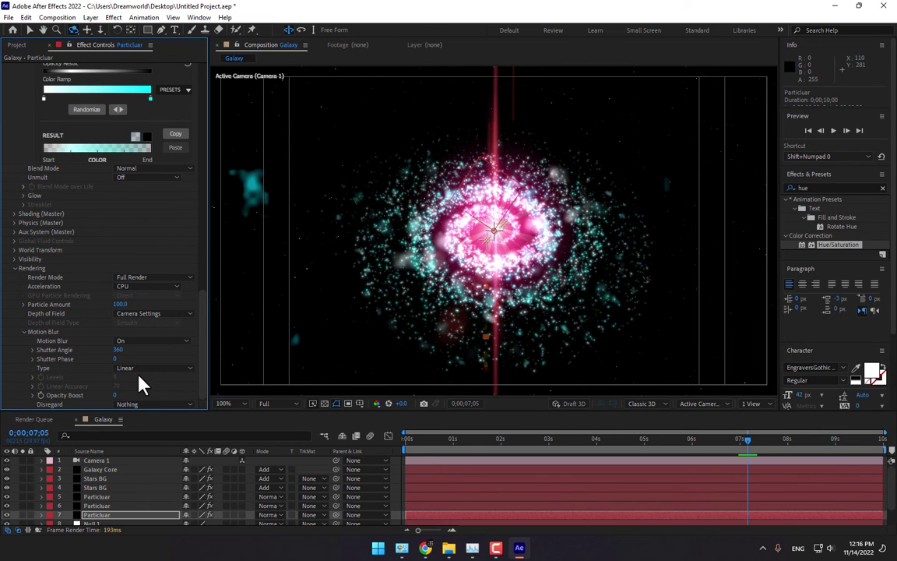
left_click_drag(117, 350, 161, 355)
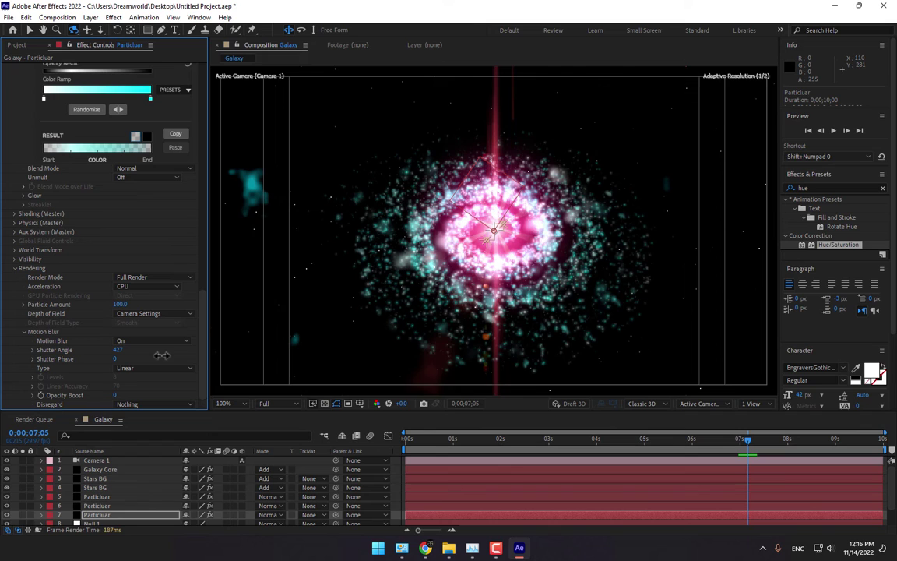
left_click_drag(115, 354, 194, 357)
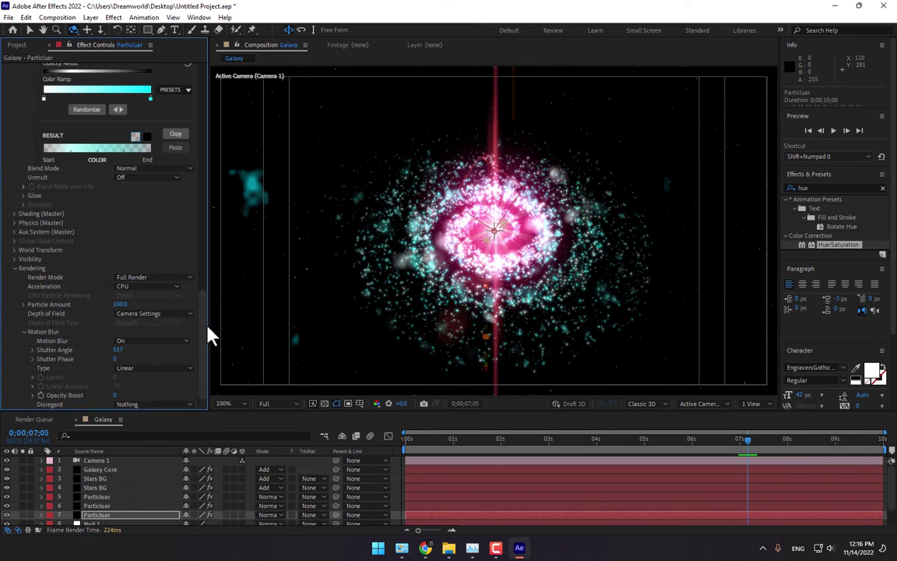
left_click(105, 496)
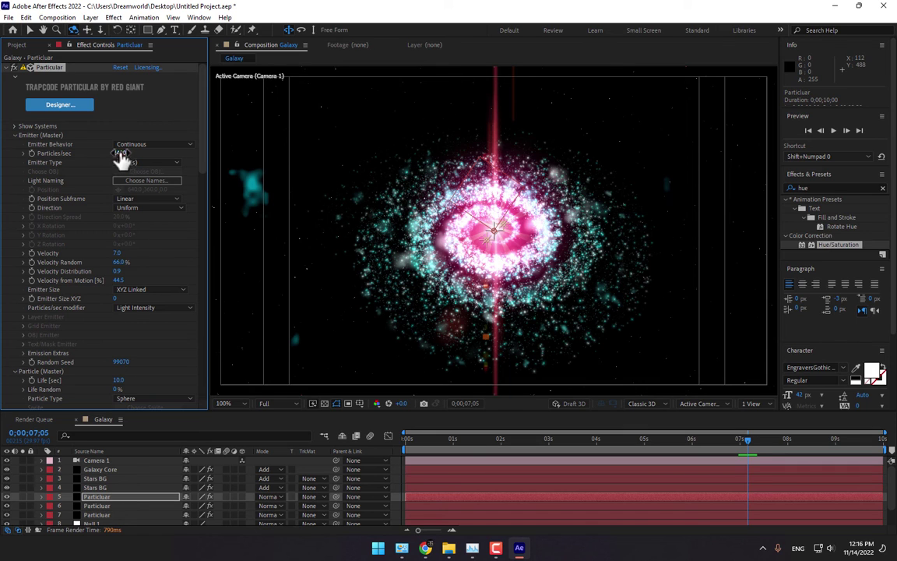
- Set layer 5's emitter to 2700 particles per second
left_click_drag(120, 152, 300, 351)
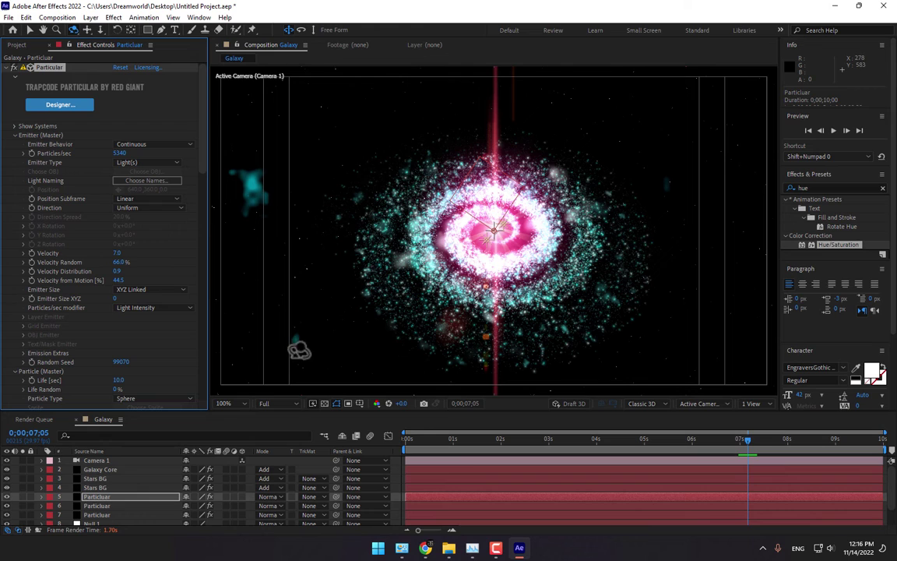
left_click(122, 154)
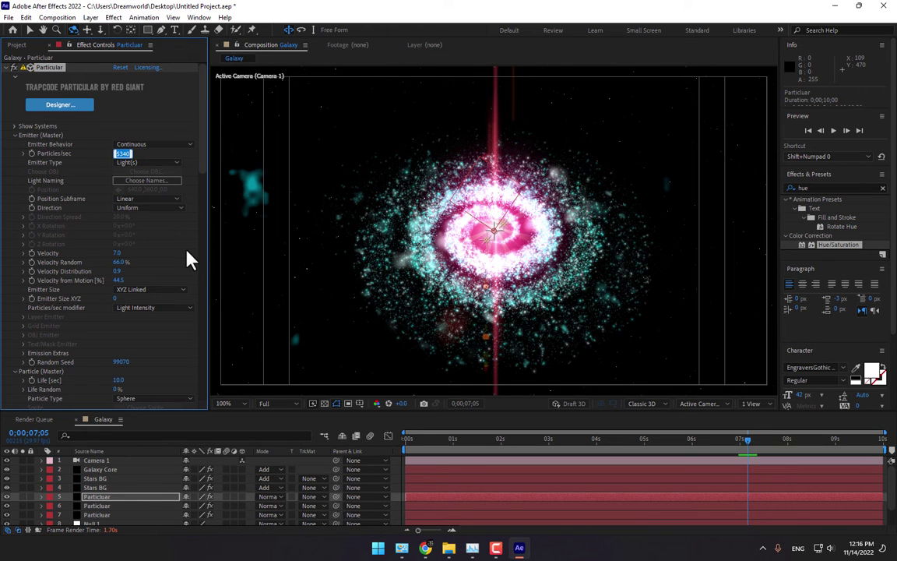
type("2700")
key("Return")
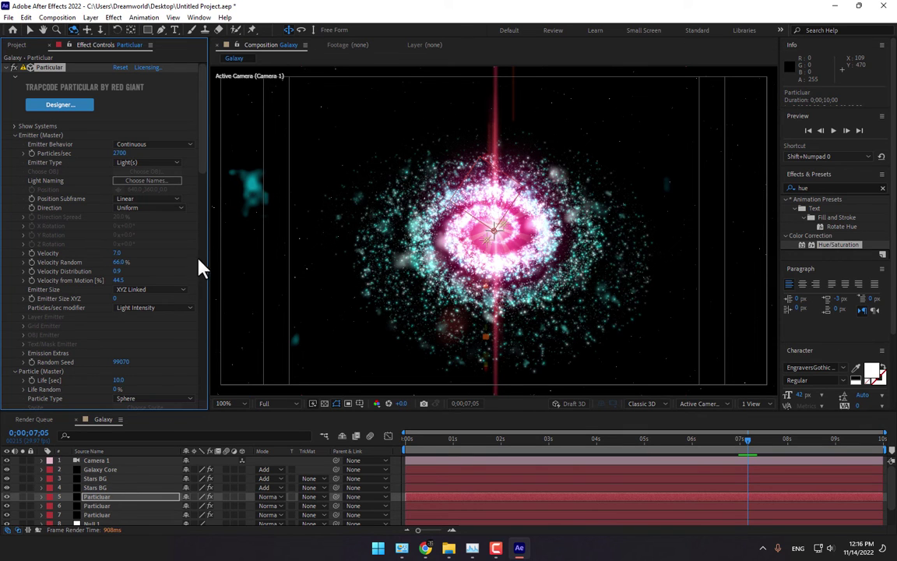
- Raise layer 5's motion blur shutter angle to 841 and return to frame zero
left_click_drag(201, 154, 181, 366)
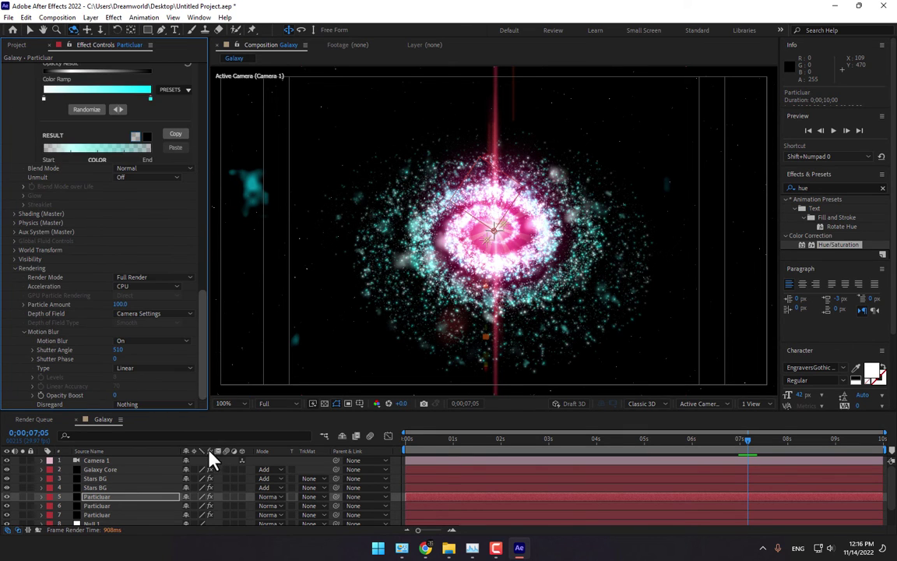
left_click_drag(117, 350, 248, 356)
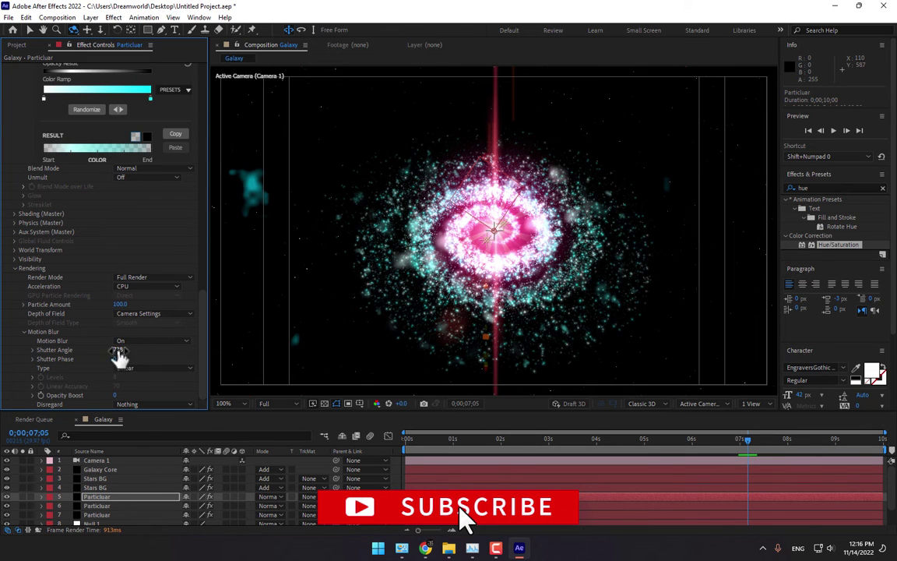
left_click_drag(117, 349, 173, 351)
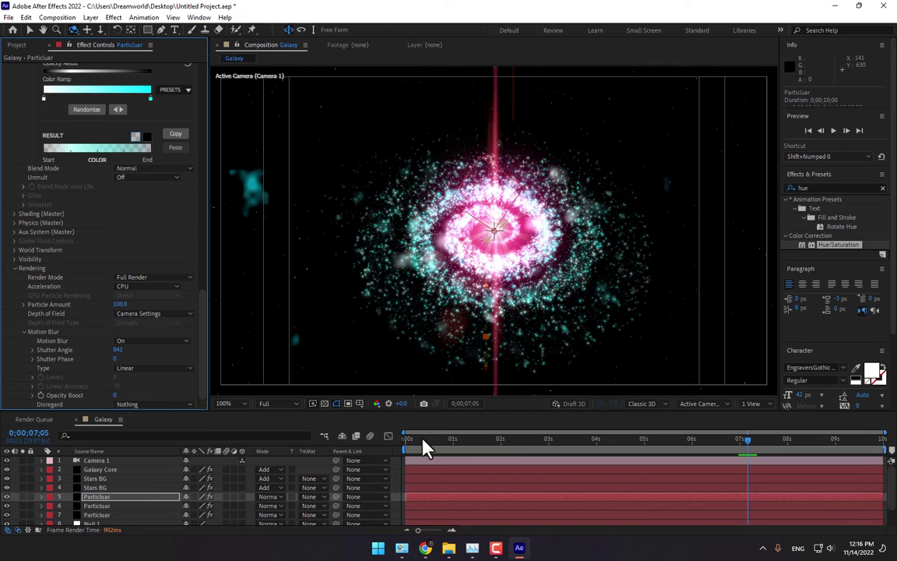
left_click_drag(423, 439, 406, 441)
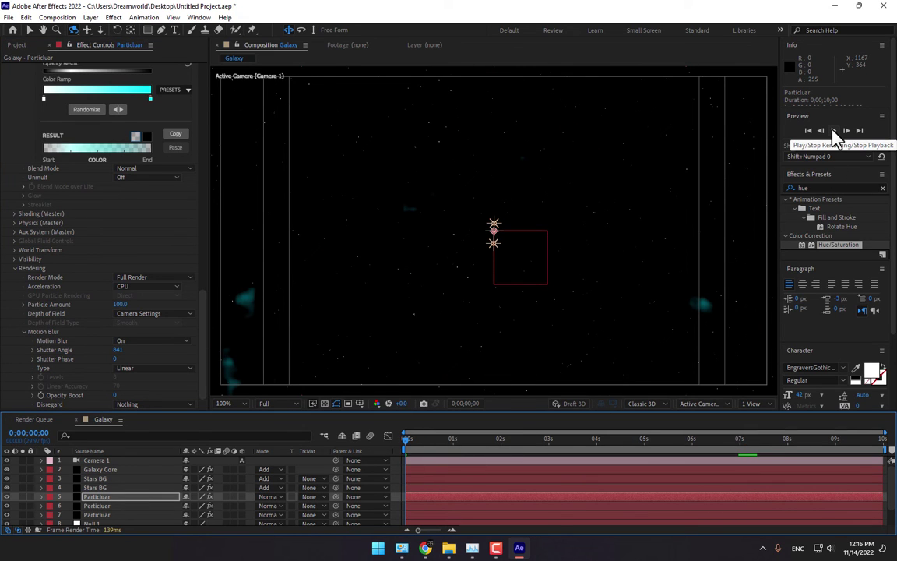
- Save the project, enlarge the viewer, and preview the galaxy animation to its last frame
key("ctrl+s")
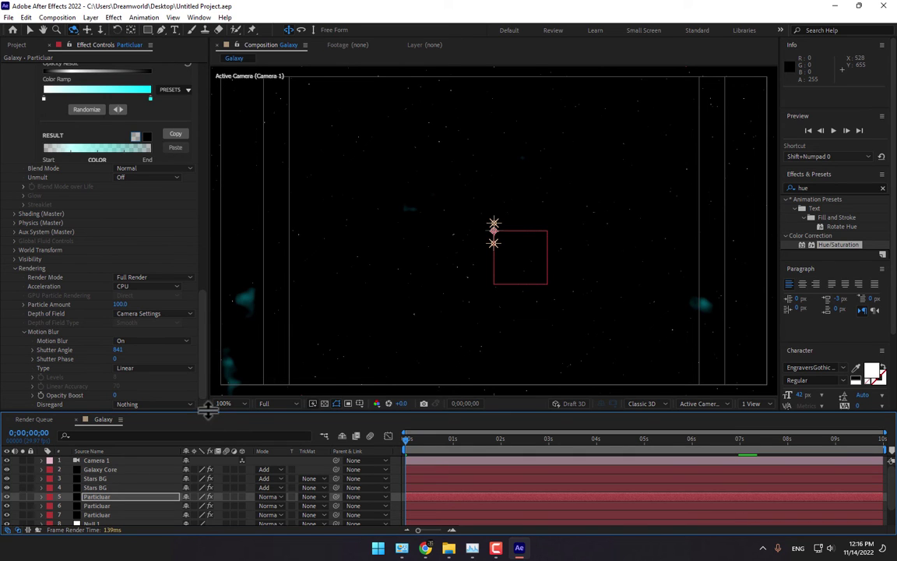
left_click_drag(210, 410, 191, 430)
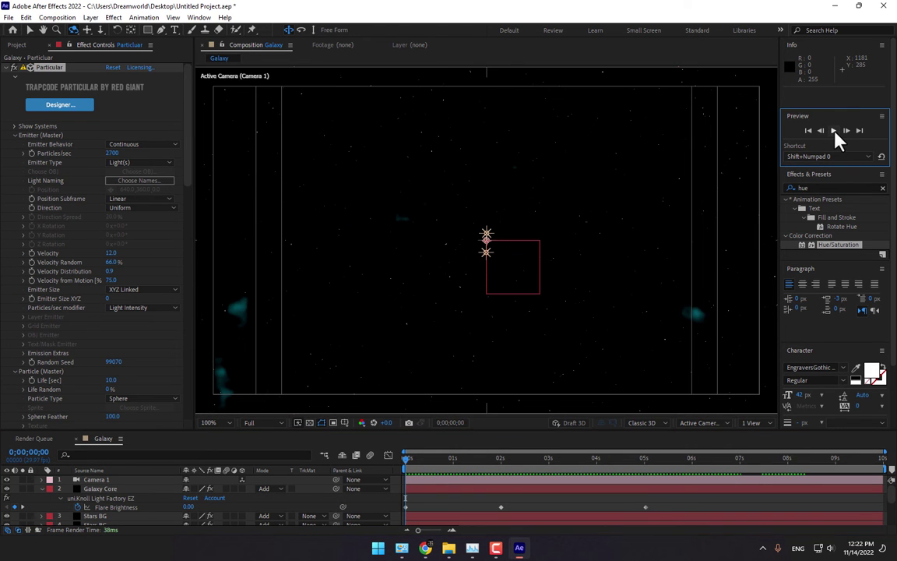
left_click(834, 132)
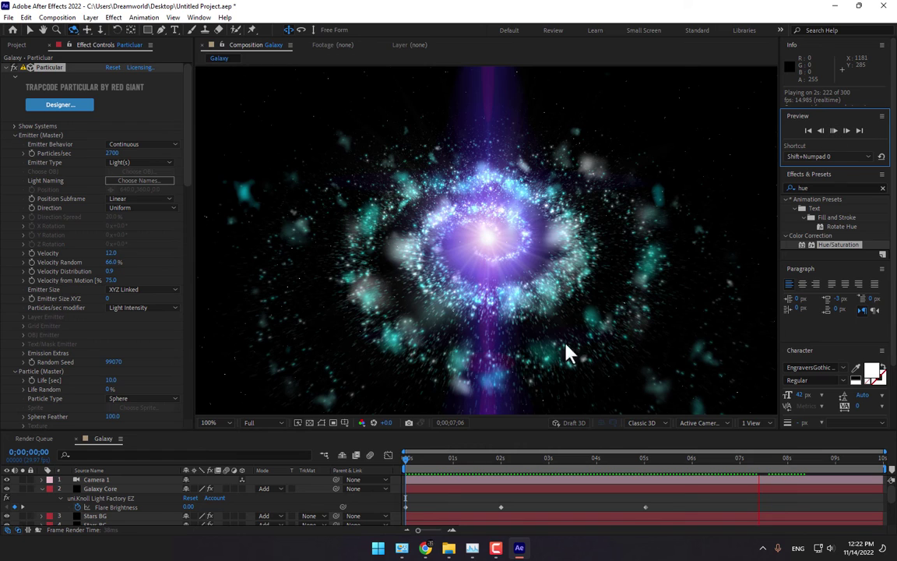
left_click_drag(405, 459, 893, 464)
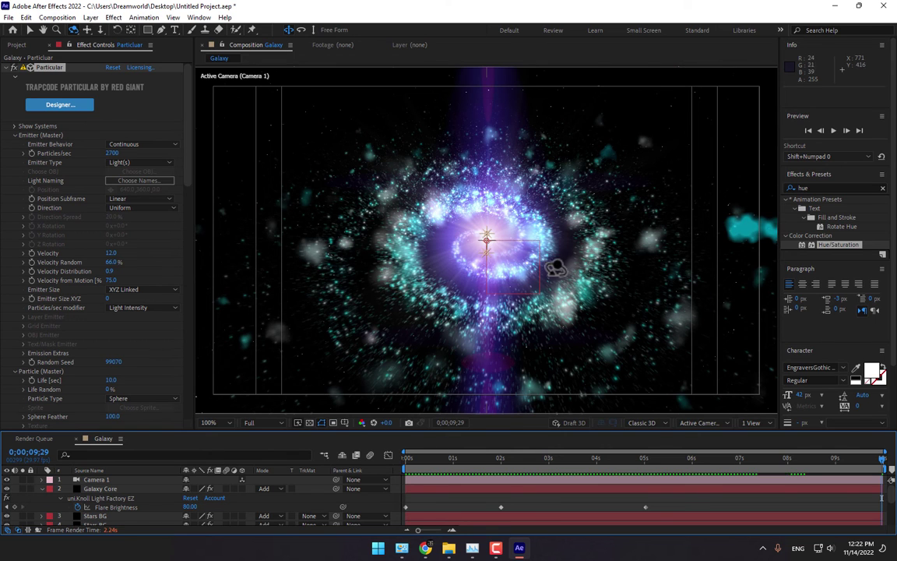
- On the last frame, dolly Camera 1 back to shrink the galaxy and reveal its Position
left_click_drag(567, 253, 565, 249)
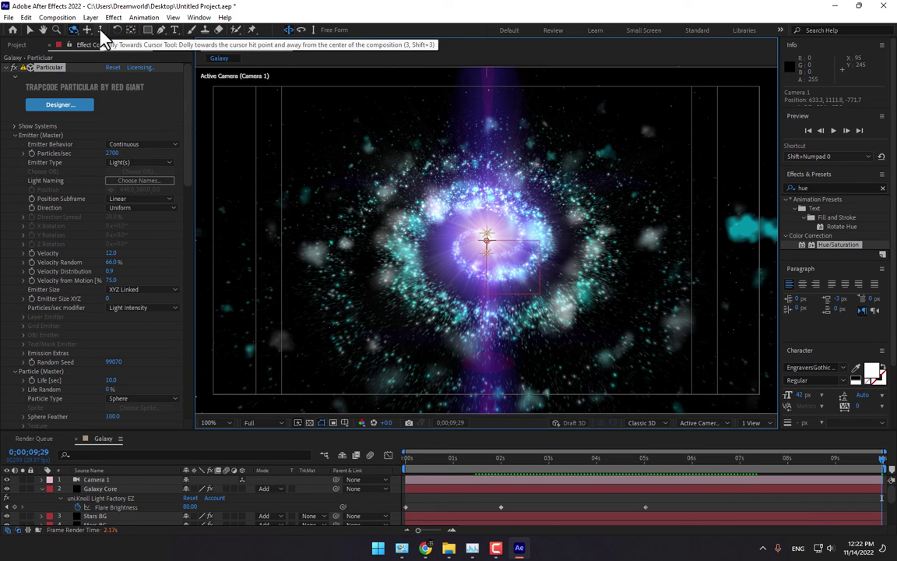
left_click(100, 31)
left_click_drag(555, 215, 555, 217)
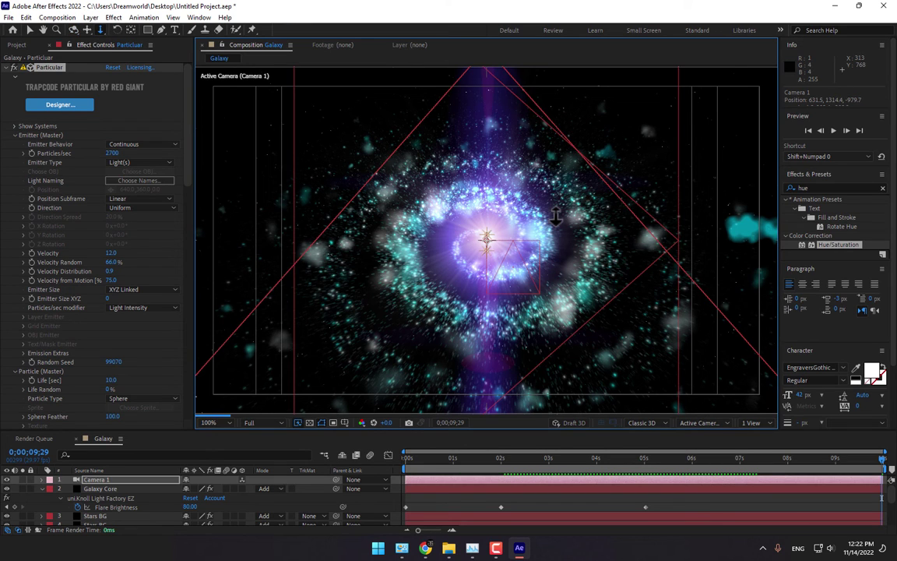
key("ctrl+shift+a")
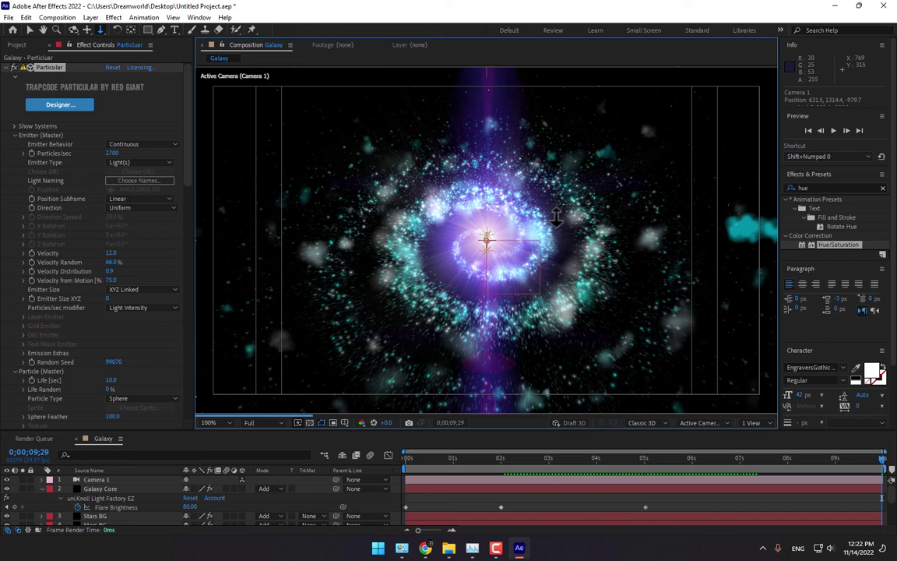
left_click_drag(555, 219, 539, 277)
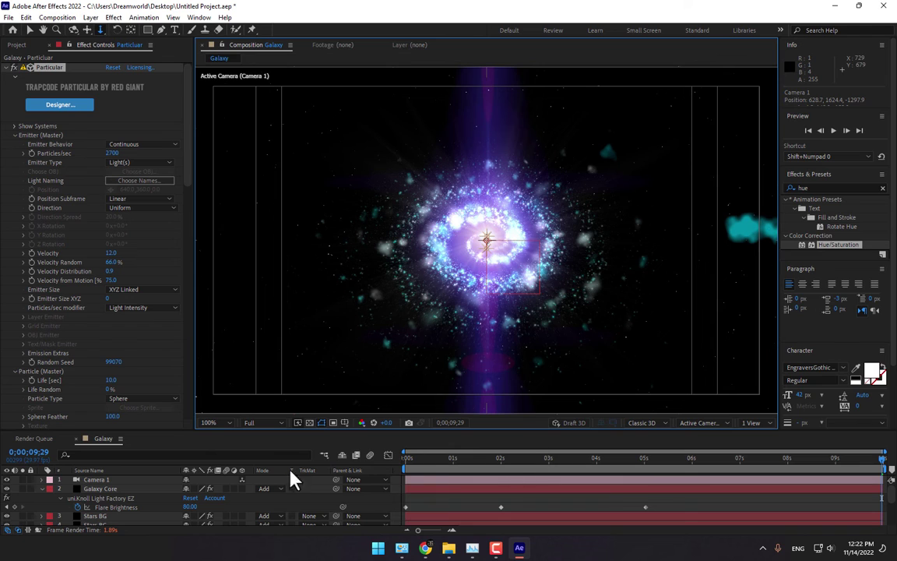
left_click(134, 481)
- Reveal Camera 1's Position, Orientation and Rotation, then orbit it upward at frame 0
key("p")
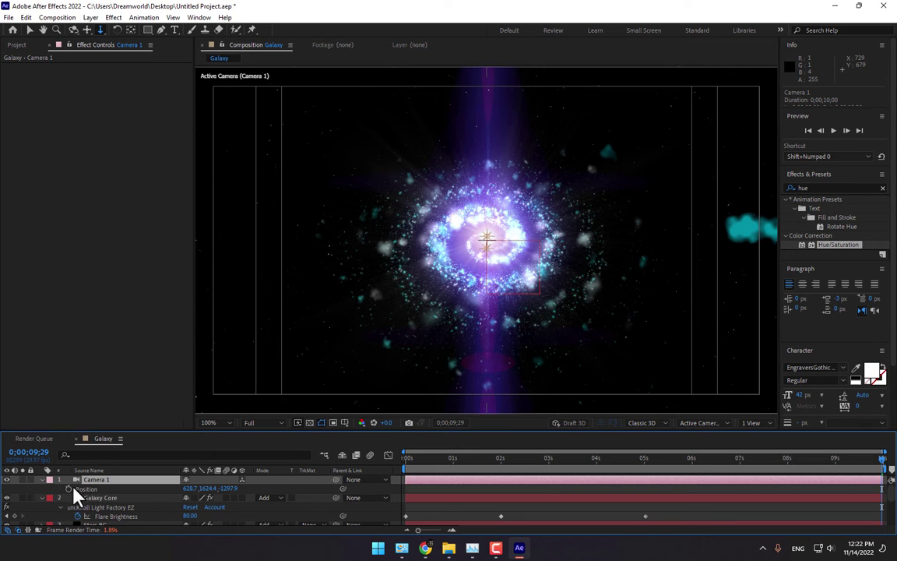
key("alt+shift+r")
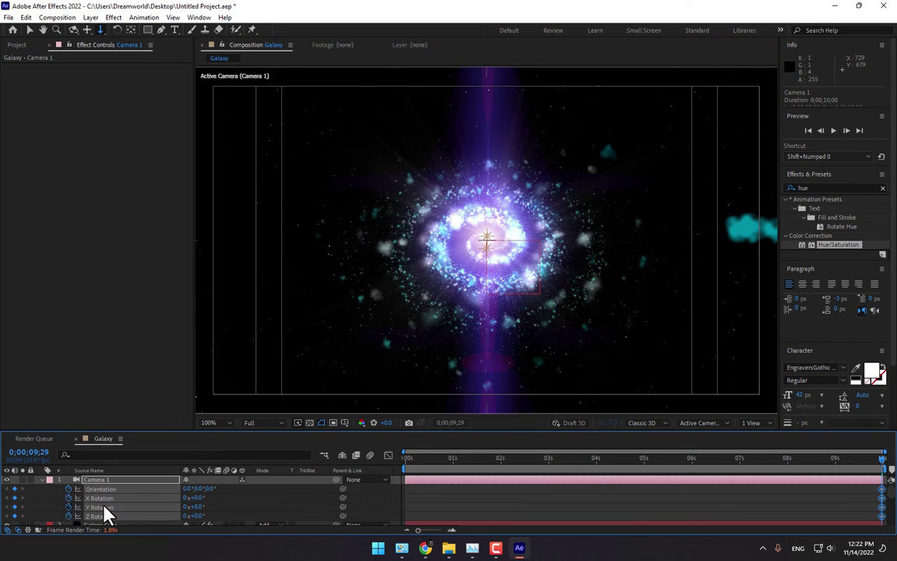
key("Home")
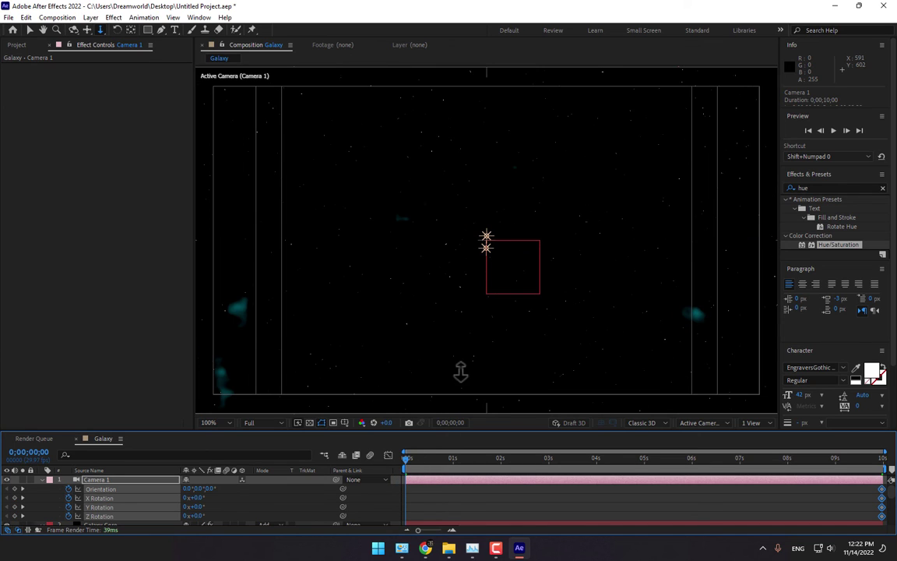
left_click_drag(495, 249, 501, 215)
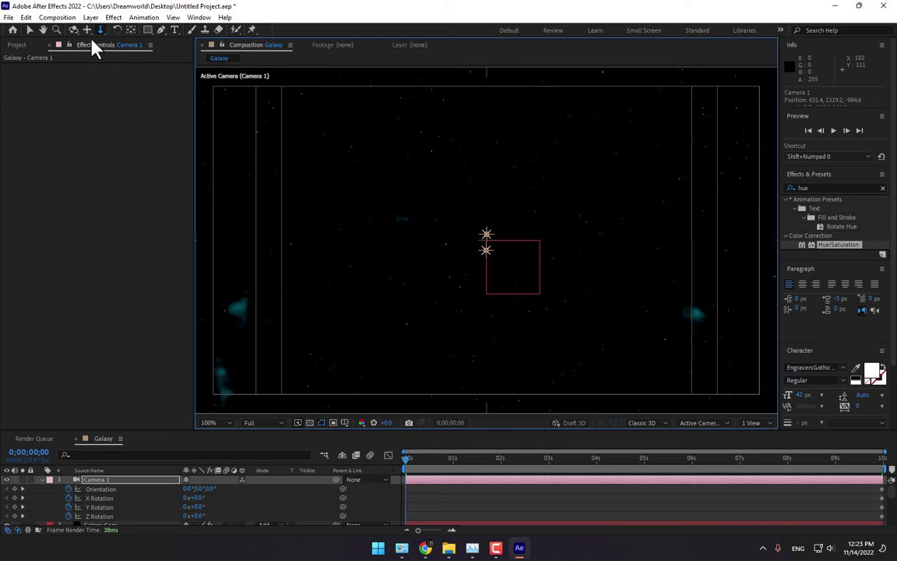
key("c")
left_click_drag(494, 196, 497, 144)
- Dolly Camera 1 in depth while checking the galaxy at one and two seconds
mouse_move(415, 458)
left_mouse_down()
mouse_move(453, 460)
mouse_move(366, 460)
left_mouse_up()
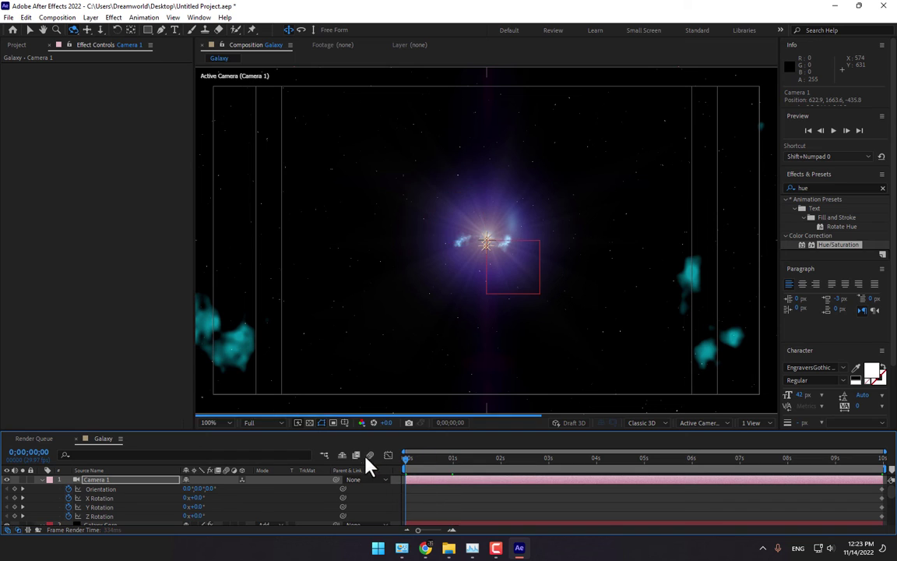
left_click(100, 31)
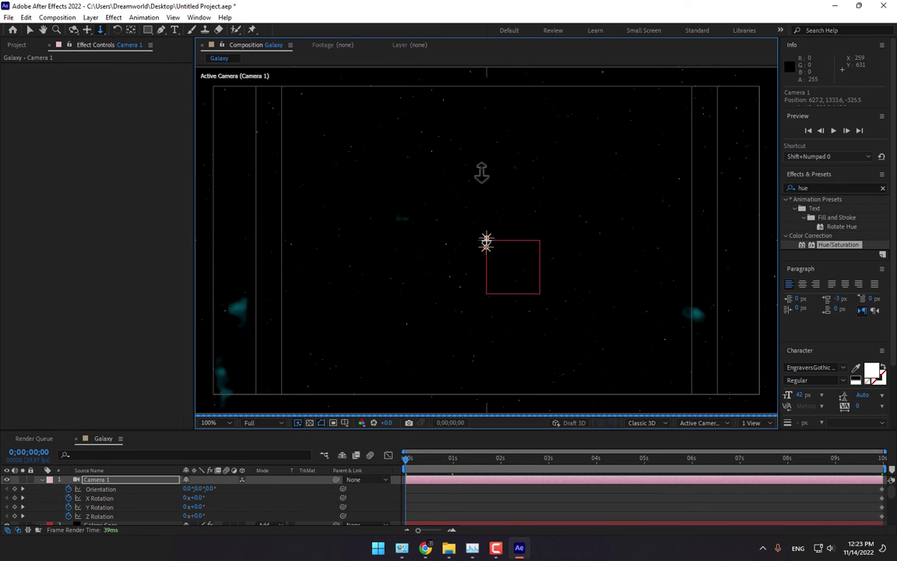
left_click_drag(481, 172, 484, 124)
mouse_move(433, 463)
left_mouse_down()
mouse_move(498, 460)
mouse_move(350, 474)
left_mouse_up()
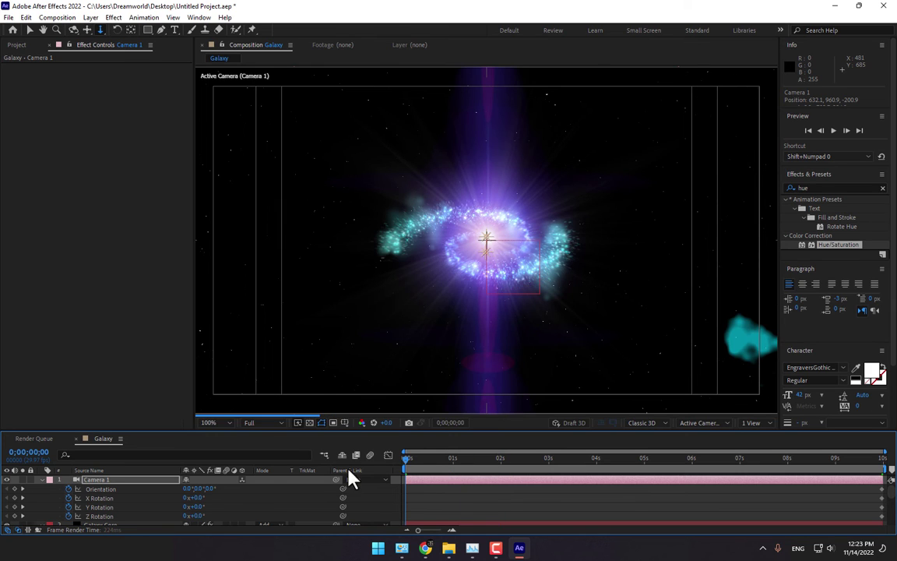
mouse_move(490, 184)
left_mouse_down()
mouse_move(520, 74)
mouse_move(515, 311)
left_mouse_up()
mouse_move(432, 466)
left_mouse_down()
mouse_move(504, 466)
mouse_move(377, 473)
left_mouse_up()
left_click_drag(523, 231, 520, 156)
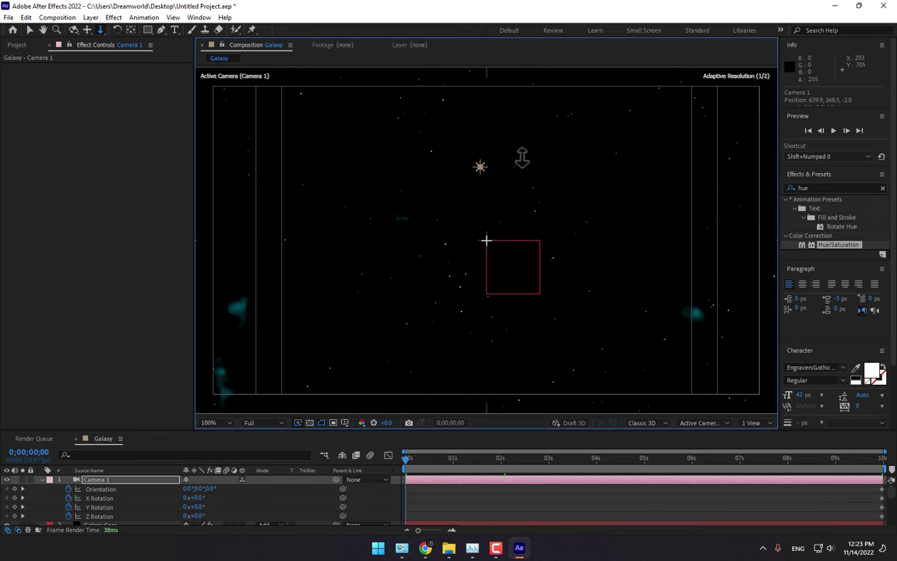
- Orbit Camera 1, recheck 1–2 seconds, and shift its start to about 639, 366.5, 6.1
left_click(73, 30)
mouse_move(480, 242)
left_mouse_down()
mouse_move(480, 204)
mouse_move(472, 256)
mouse_move(471, 232)
mouse_move(486, 218)
left_mouse_up()
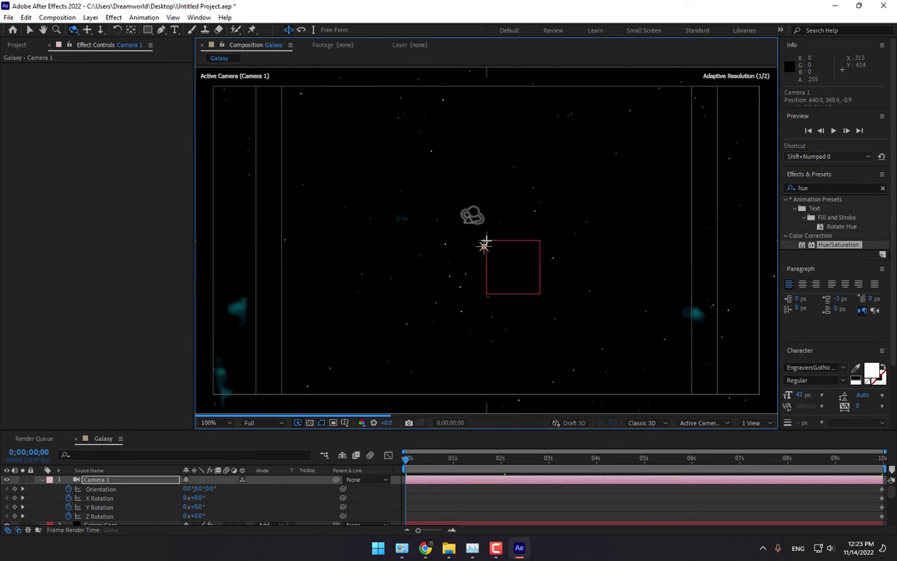
mouse_move(459, 456)
left_mouse_down()
mouse_move(478, 459)
mouse_move(442, 470)
mouse_move(371, 453)
left_mouse_up()
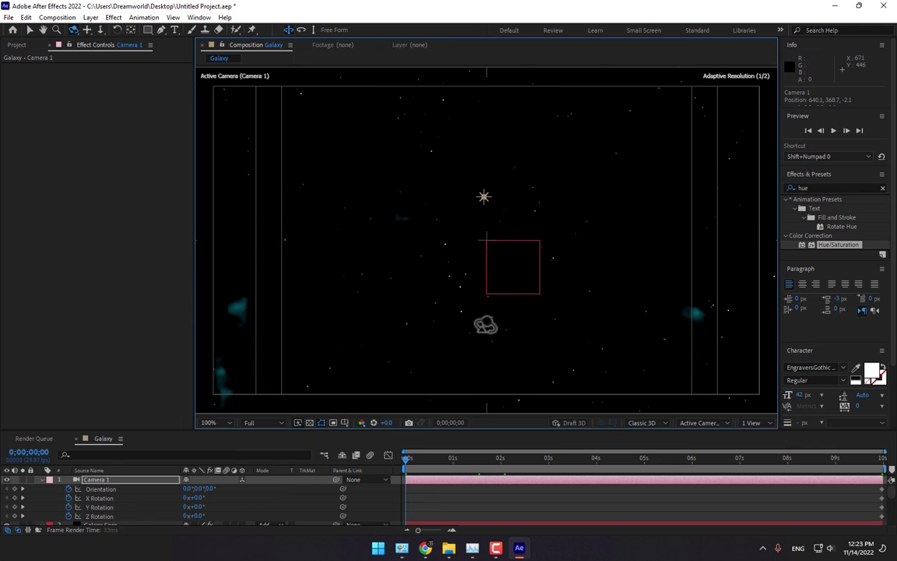
mouse_move(441, 466)
left_mouse_down()
mouse_move(461, 463)
mouse_move(401, 468)
left_mouse_up()
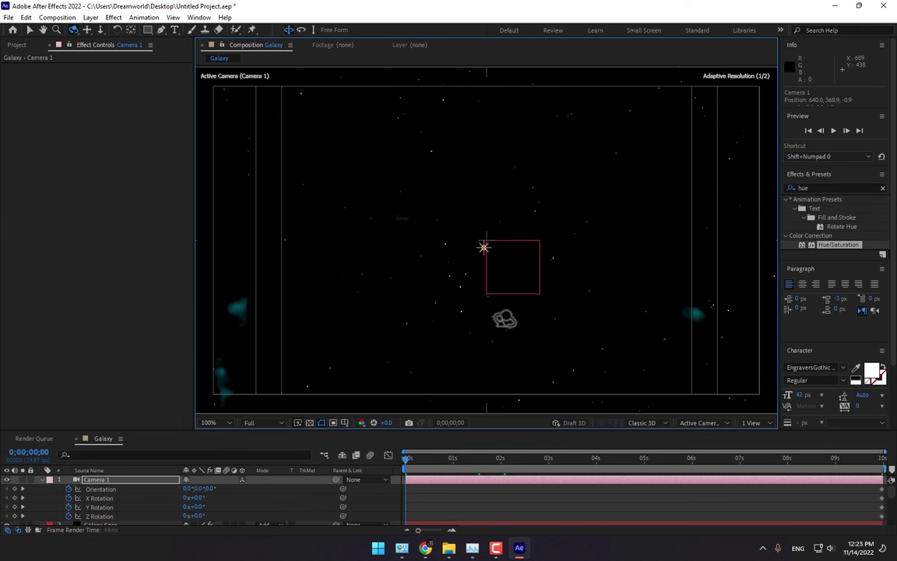
left_click(491, 460)
left_click_drag(492, 460, 395, 475)
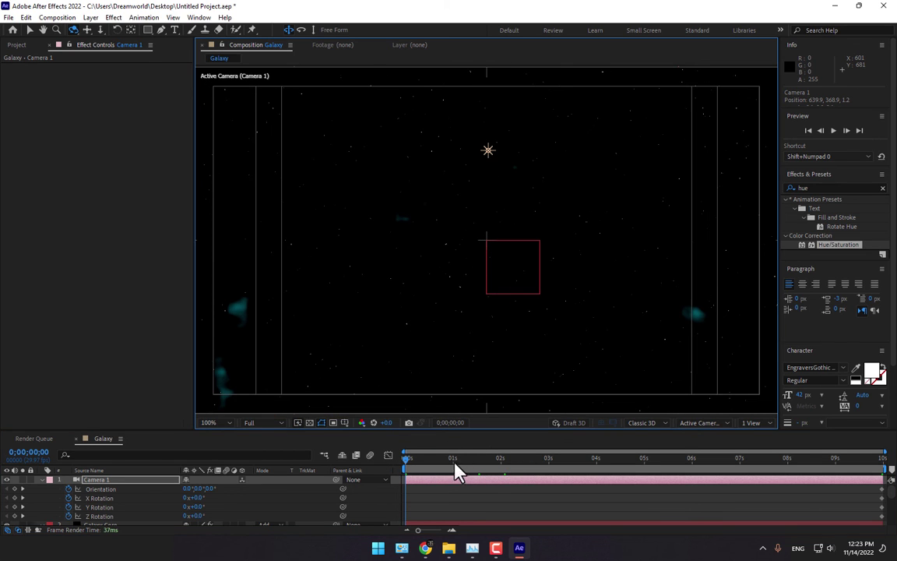
left_click(472, 463)
left_click_drag(469, 466, 383, 460)
left_click_drag(445, 277, 486, 239)
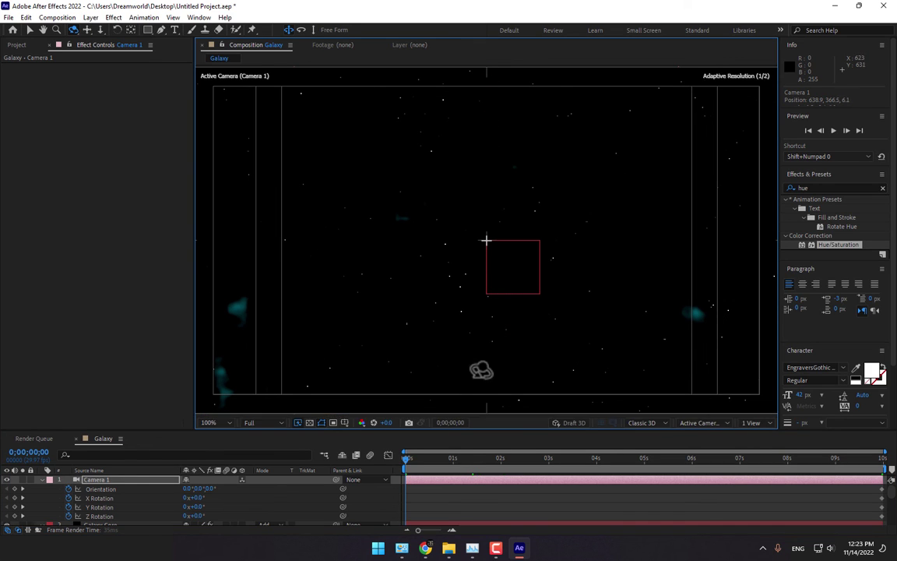
- Scroll in the viewer to dolly Camera 1 along its depth
scroll(486, 239, "down", 5)
scroll(486, 239, "down", 2)
scroll(485, 241, "down", 2)
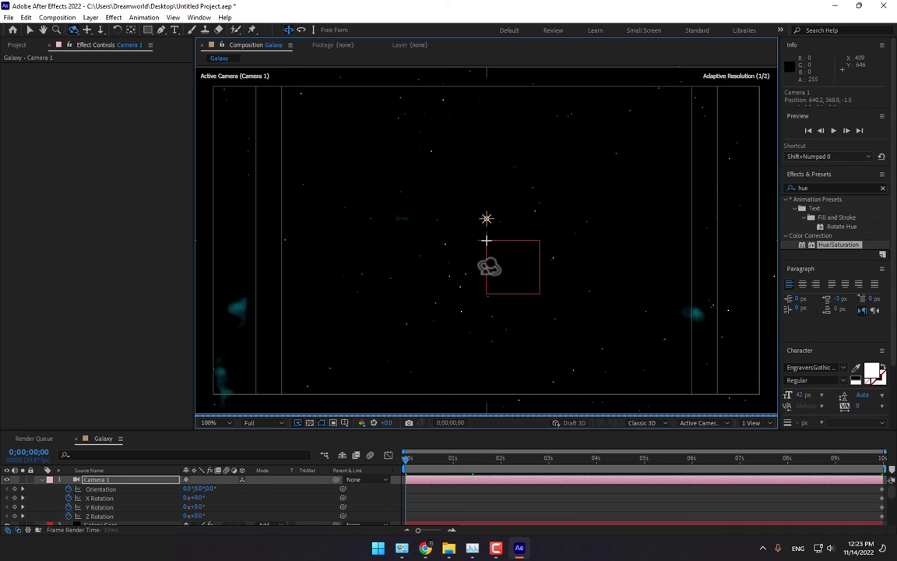
scroll(486, 241, "down", 2)
scroll(486, 240, "down", 1)
scroll(486, 240, "down", 1)
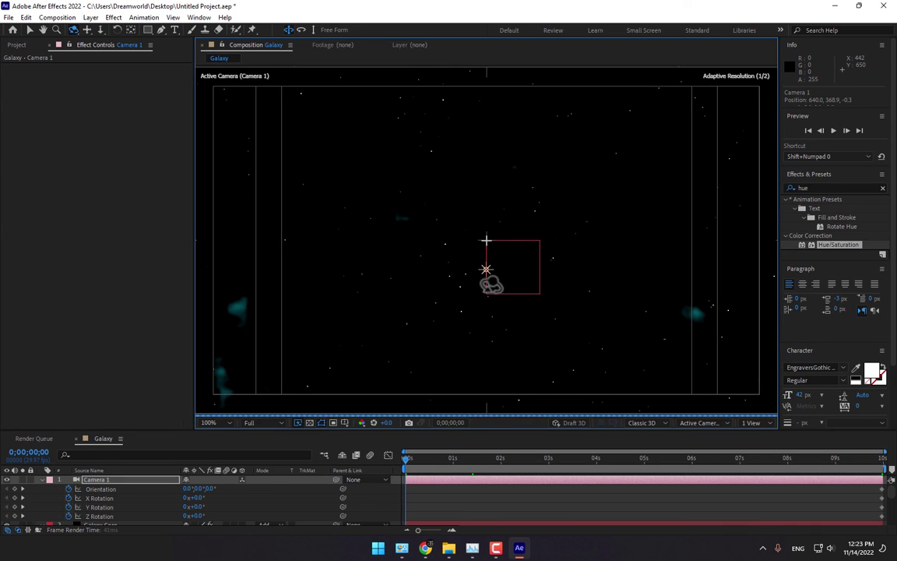
scroll(485, 240, "down", 1)
scroll(486, 240, "down", 2)
scroll(485, 240, "up", 2)
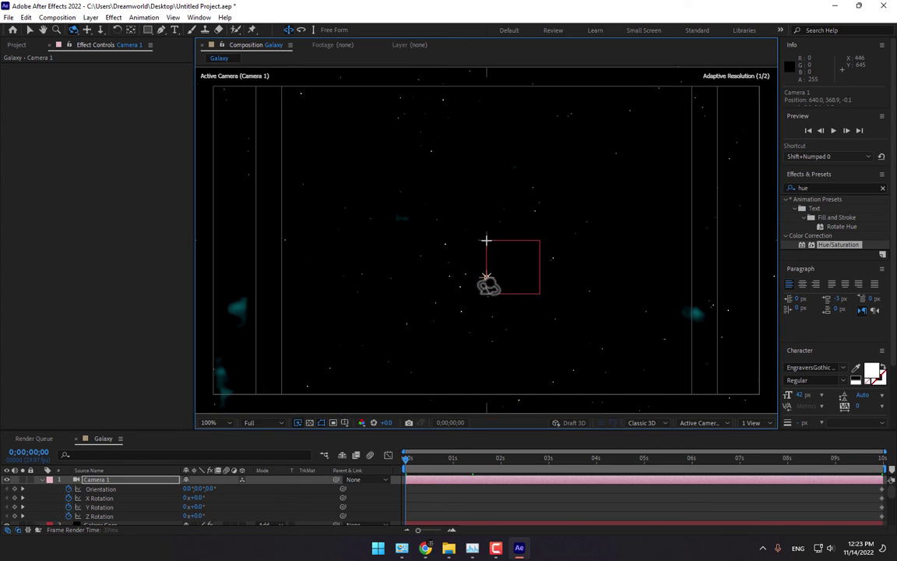
- Check the galaxy reveal at about 1.5 and 5.5 seconds and near the end
left_click(483, 461)
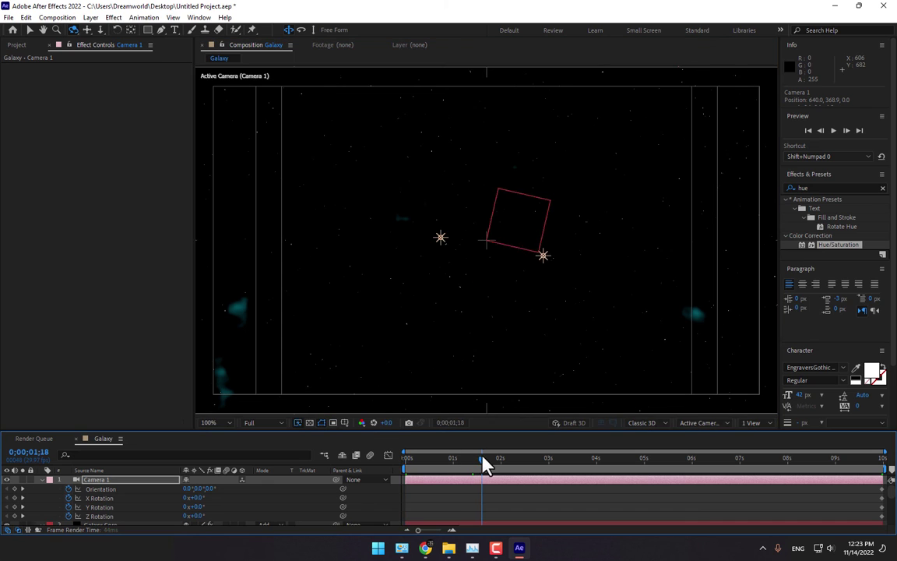
left_click(569, 467)
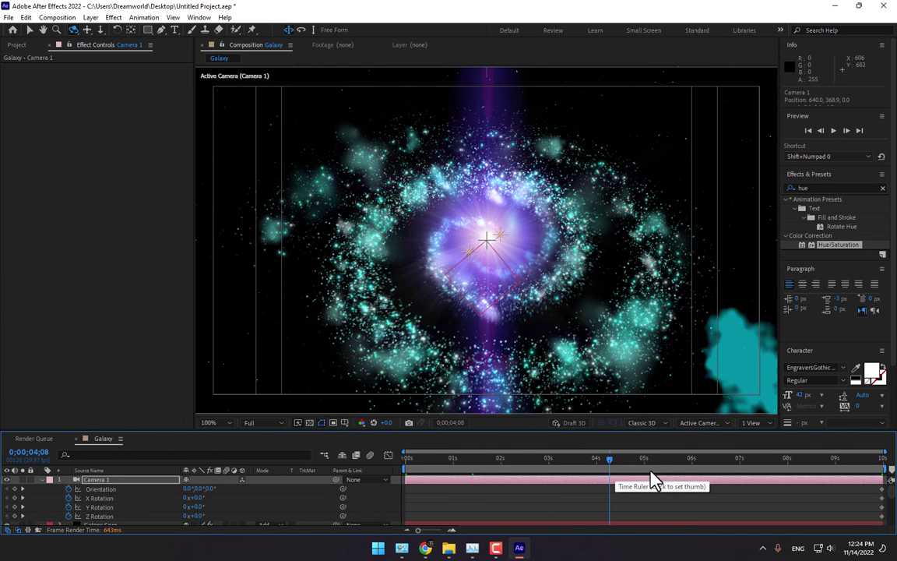
left_click(664, 467)
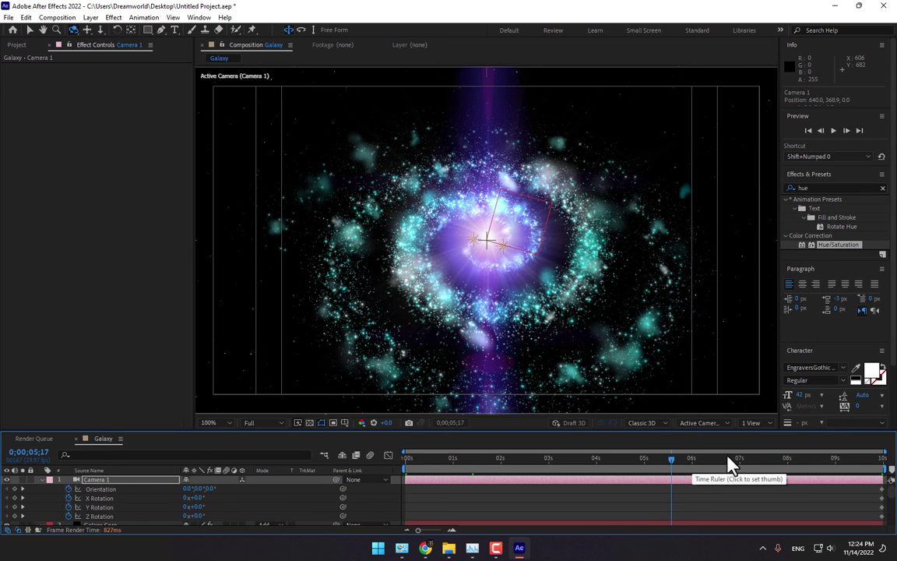
left_click(769, 463)
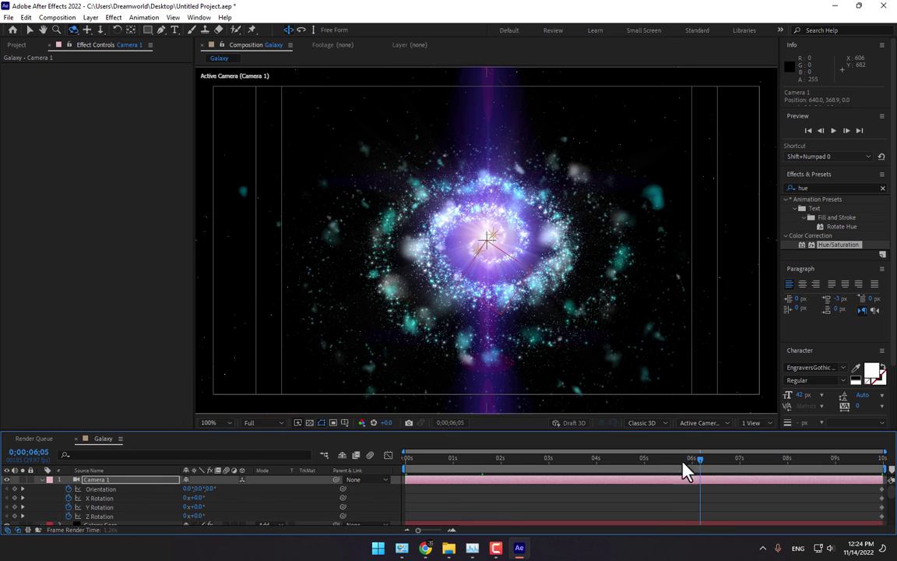
- At frame 0, pull Camera 1 back and set its depth to about 640, 361.9, -0.3
key("Home")
left_click_drag(481, 281, 482, 256)
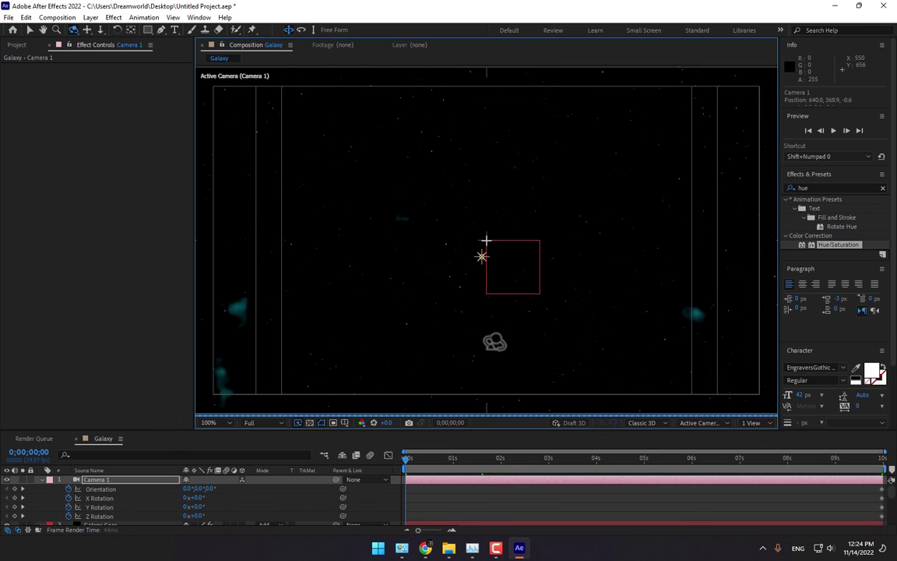
left_click(527, 462)
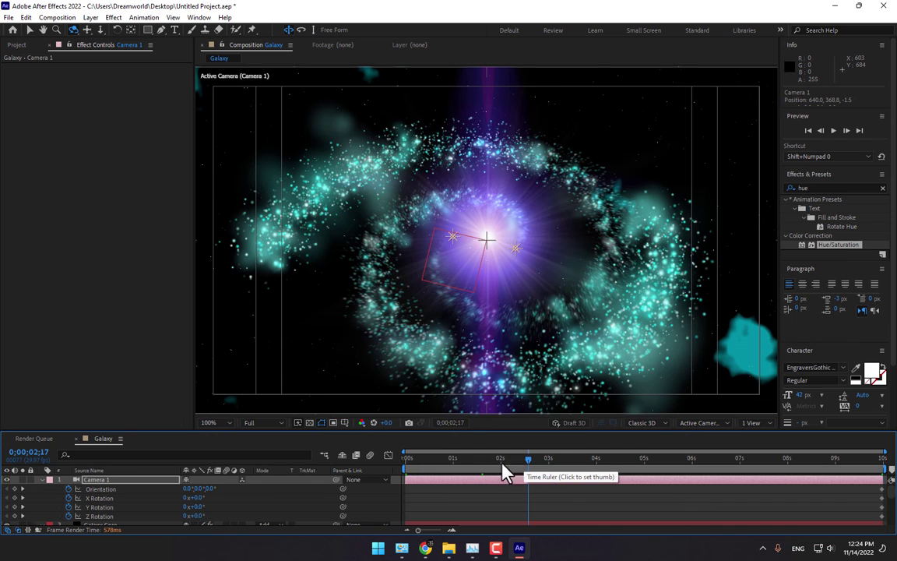
left_click(406, 461)
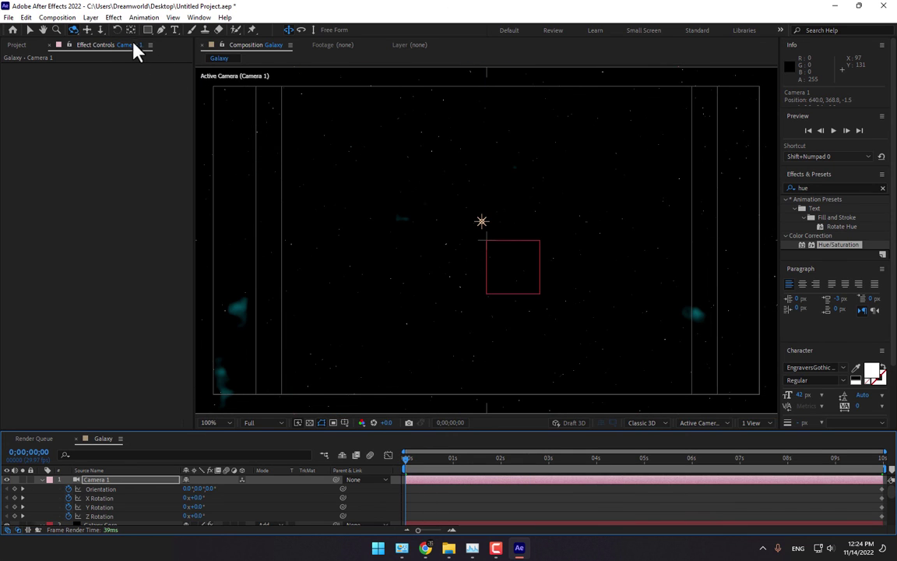
left_click(100, 31)
left_click_drag(448, 206, 485, 160)
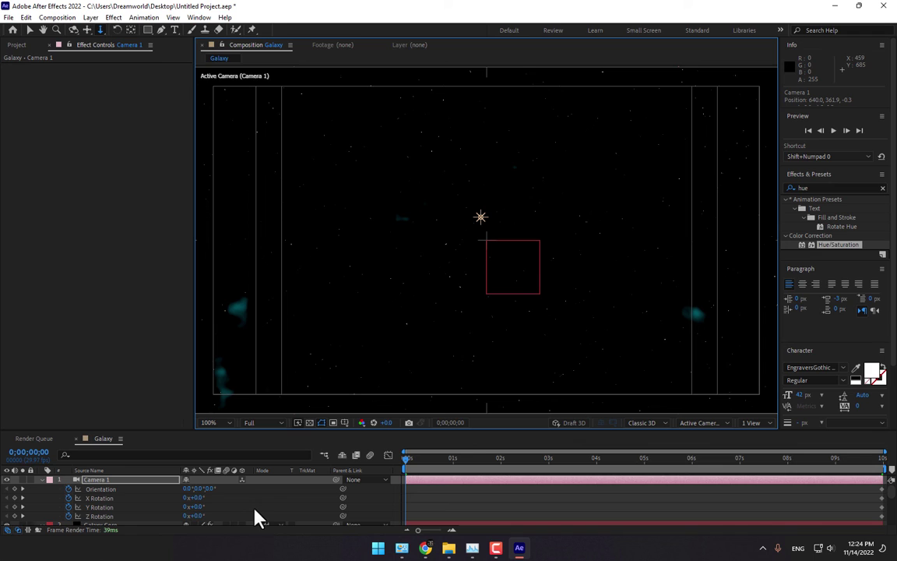
- Collapse Camera 1, enable Motion Blur on layers 2–5, and resize the timeline panel
key("F4")
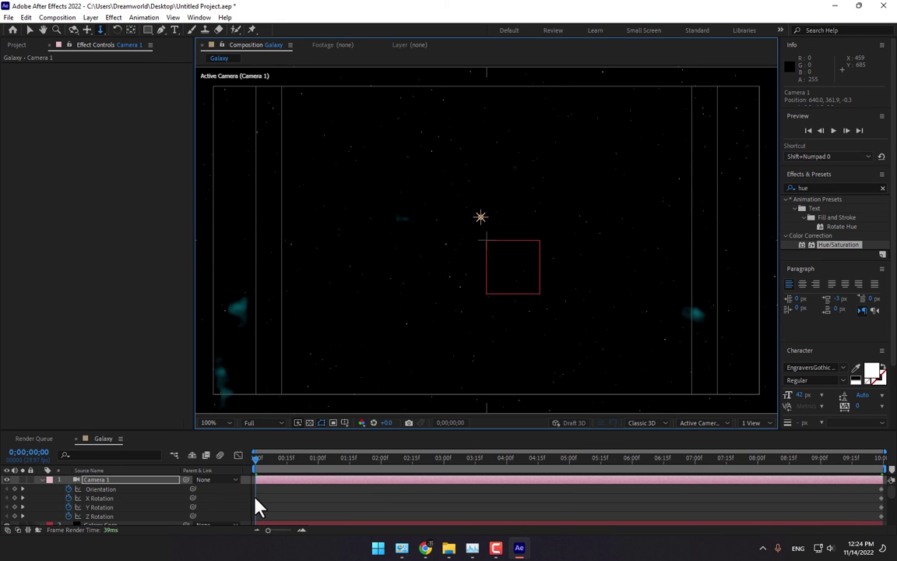
key("F4")
left_click(78, 481)
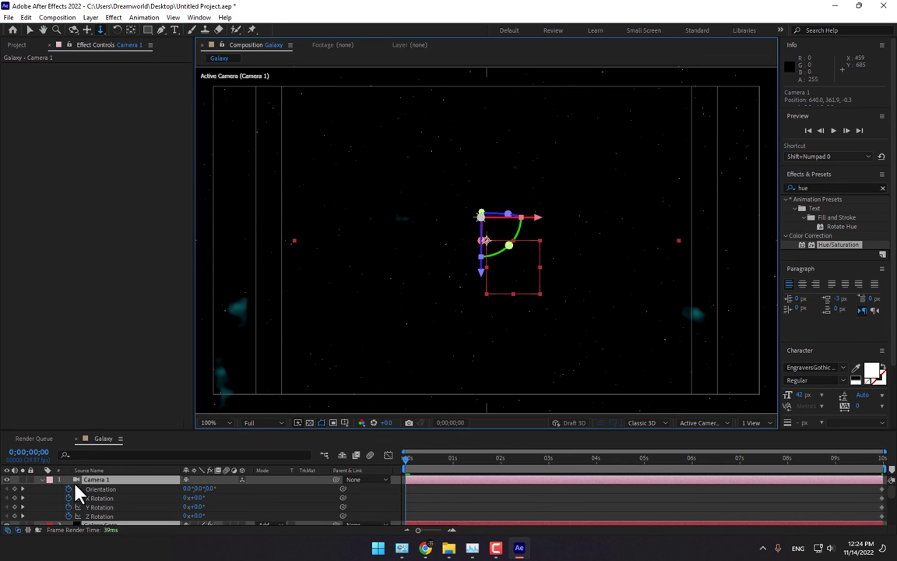
left_click(42, 479)
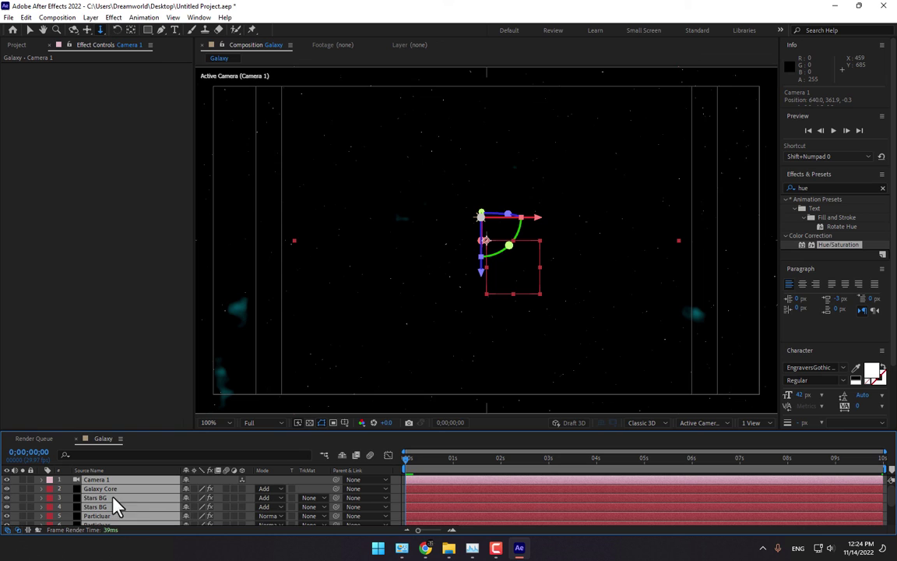
left_click(227, 492)
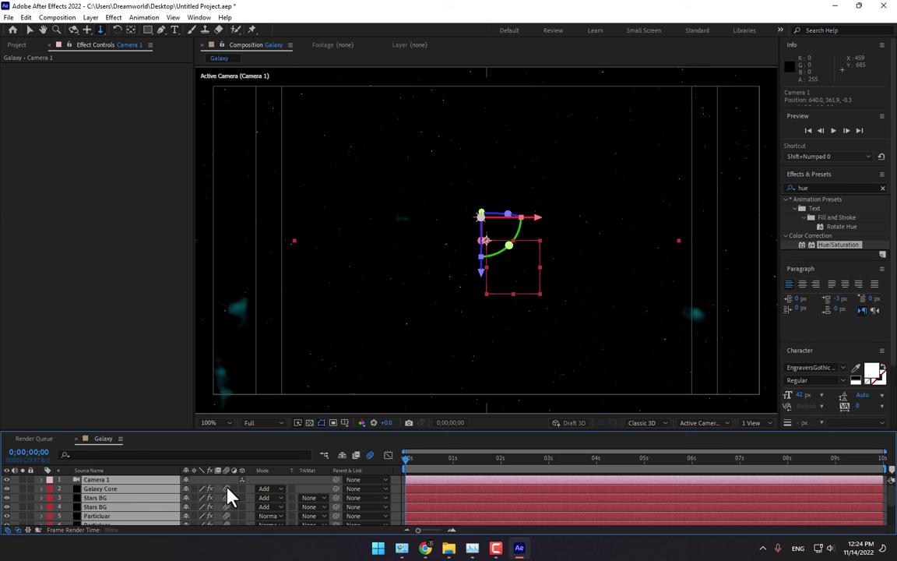
left_click(402, 494)
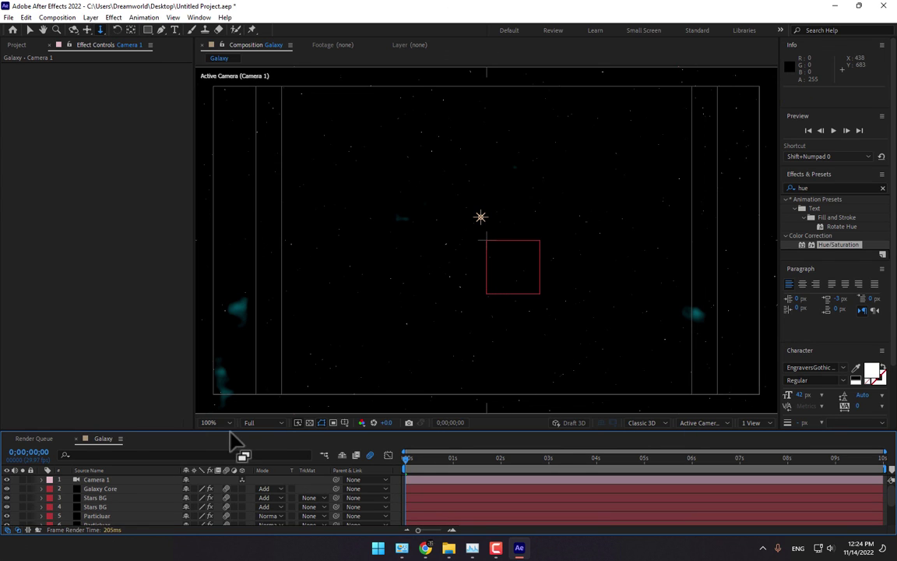
left_click_drag(232, 433, 233, 471)
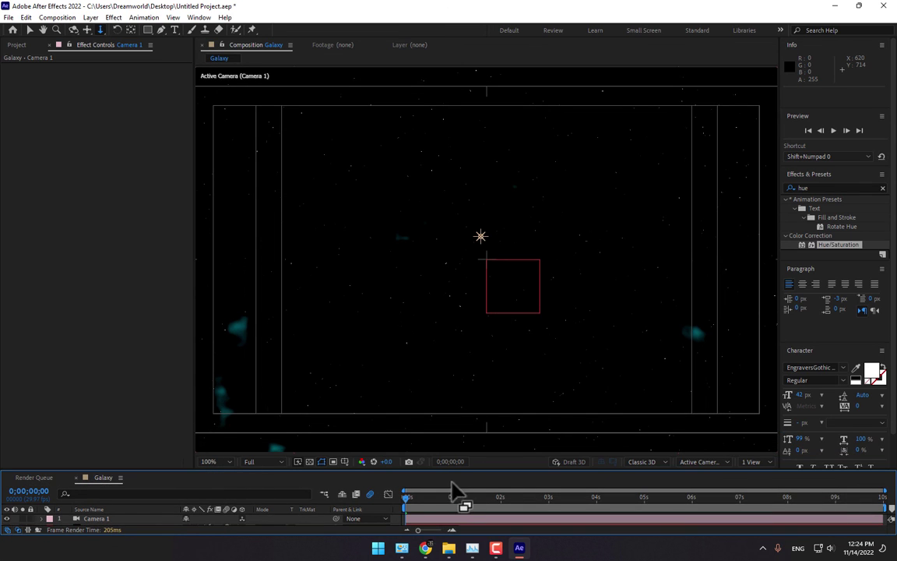
left_click_drag(428, 472, 428, 452)
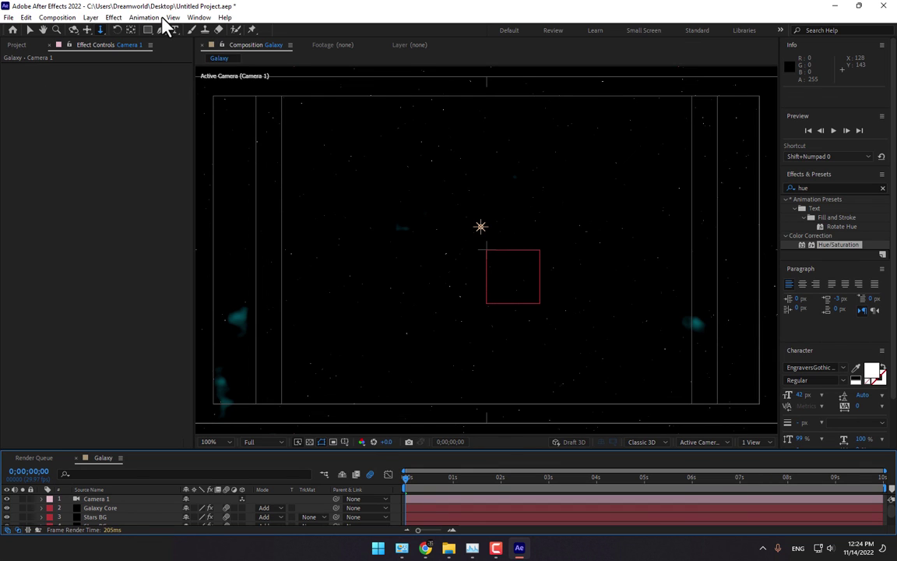
- Preview the composition, restarting playback once, to watch the camera zoom reveal the galaxy
key("ctrl+0")
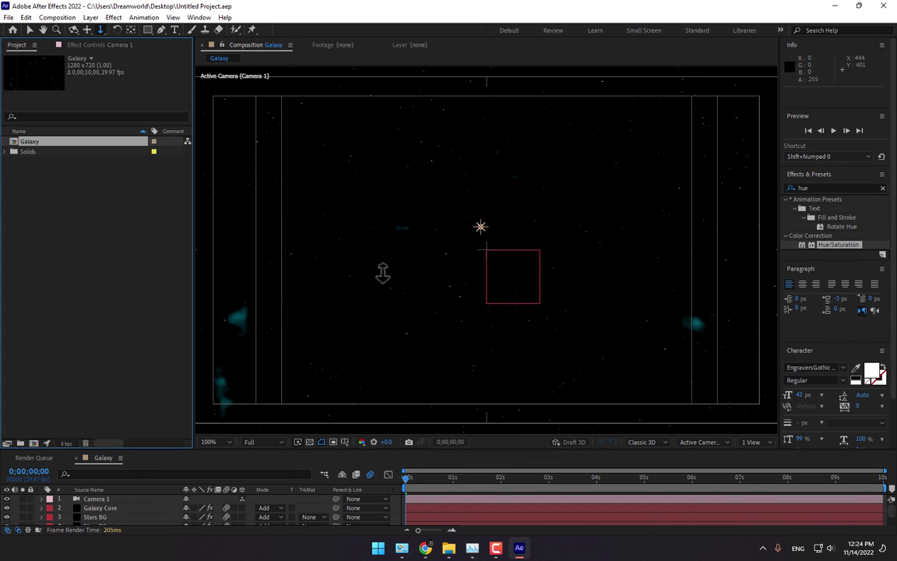
left_click(833, 130)
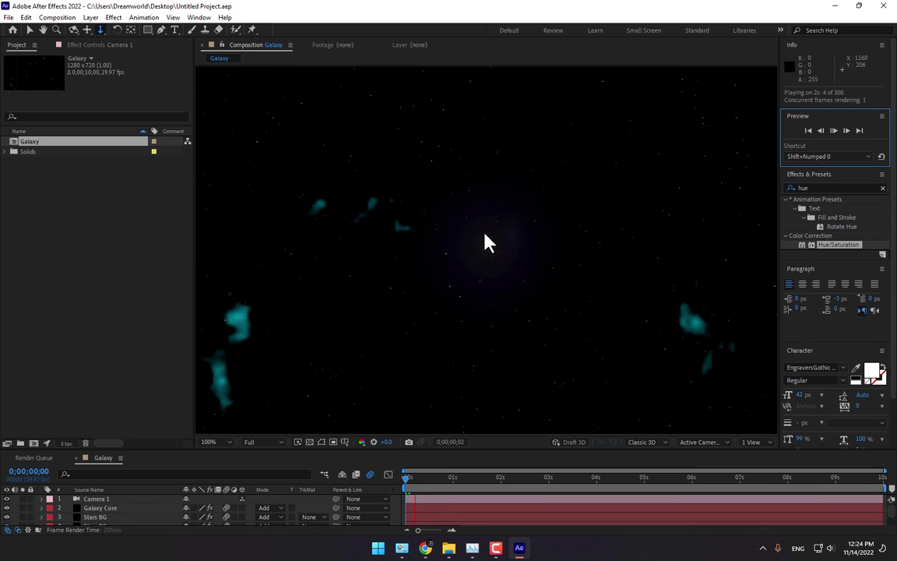
left_click(483, 234)
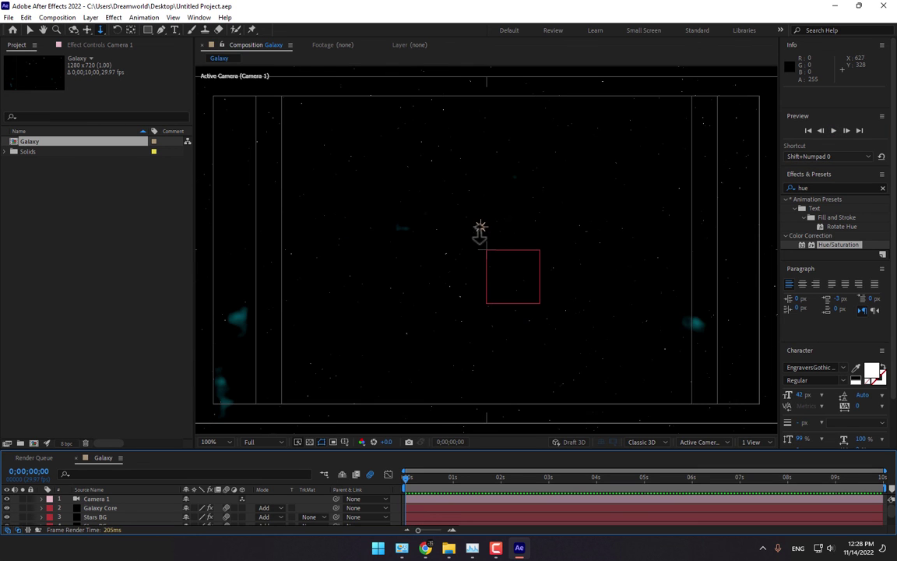
left_click(833, 130)
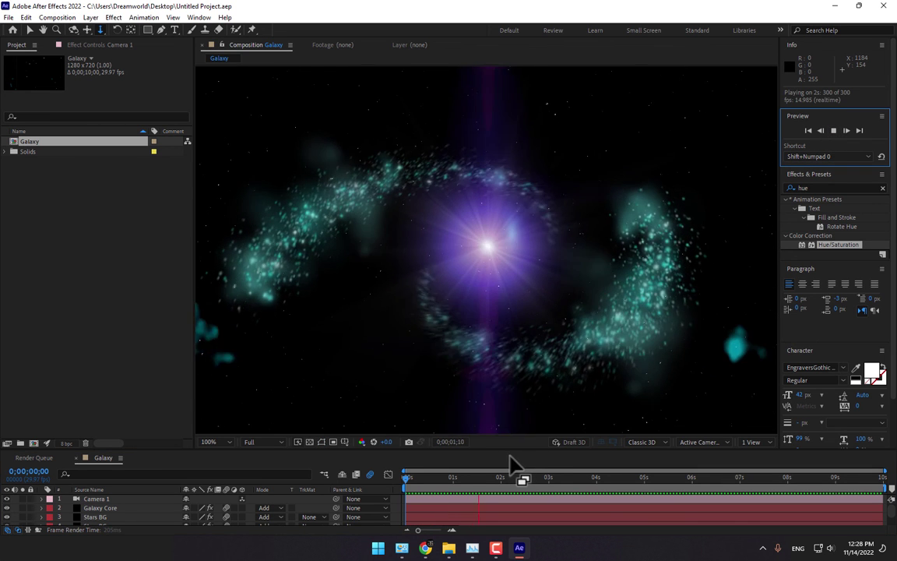